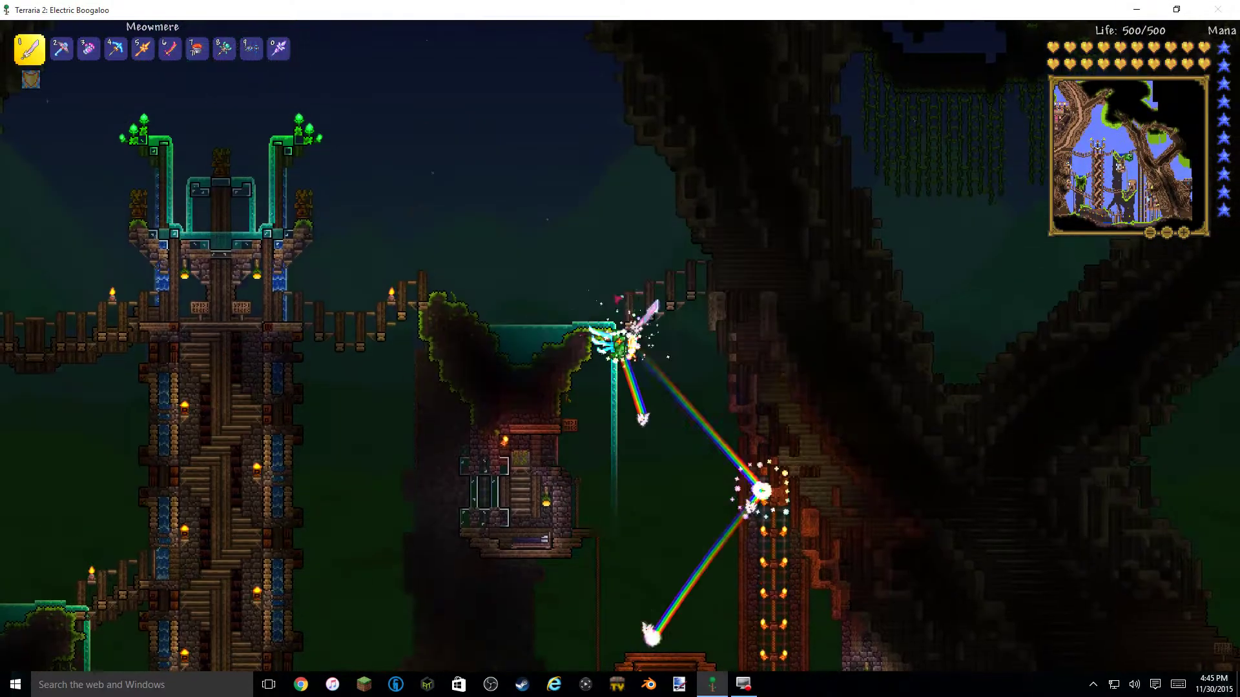
key("a")
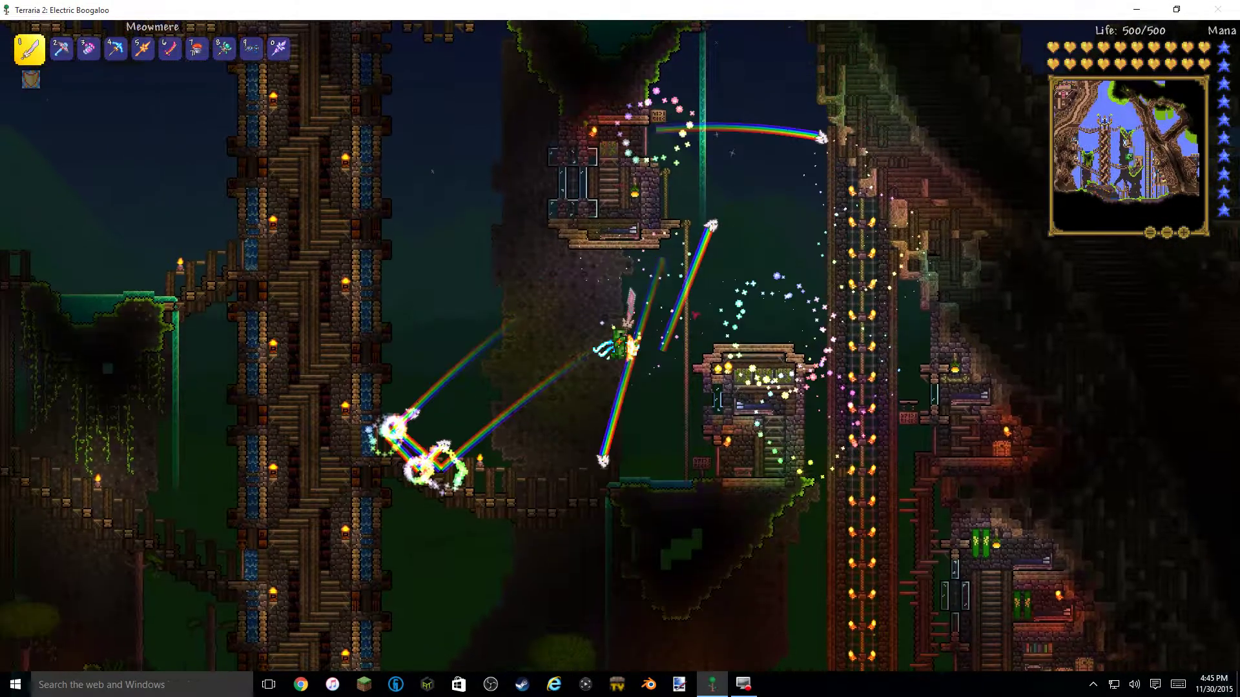
key("a")
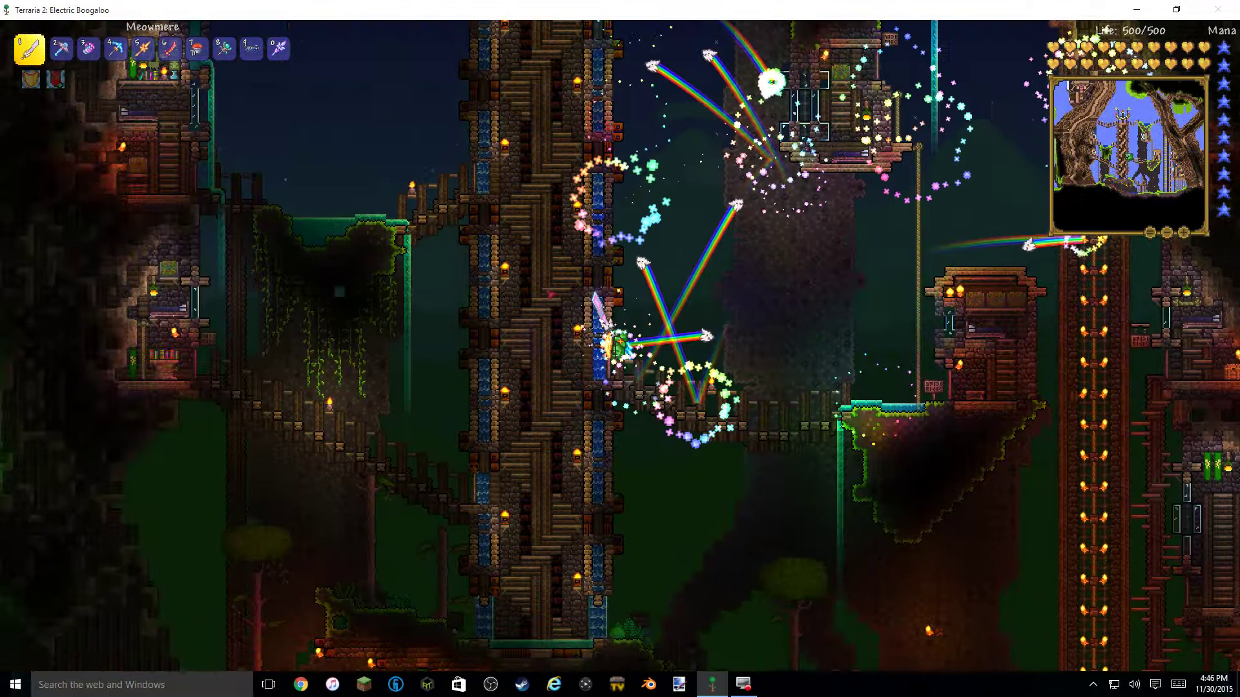
key("space")
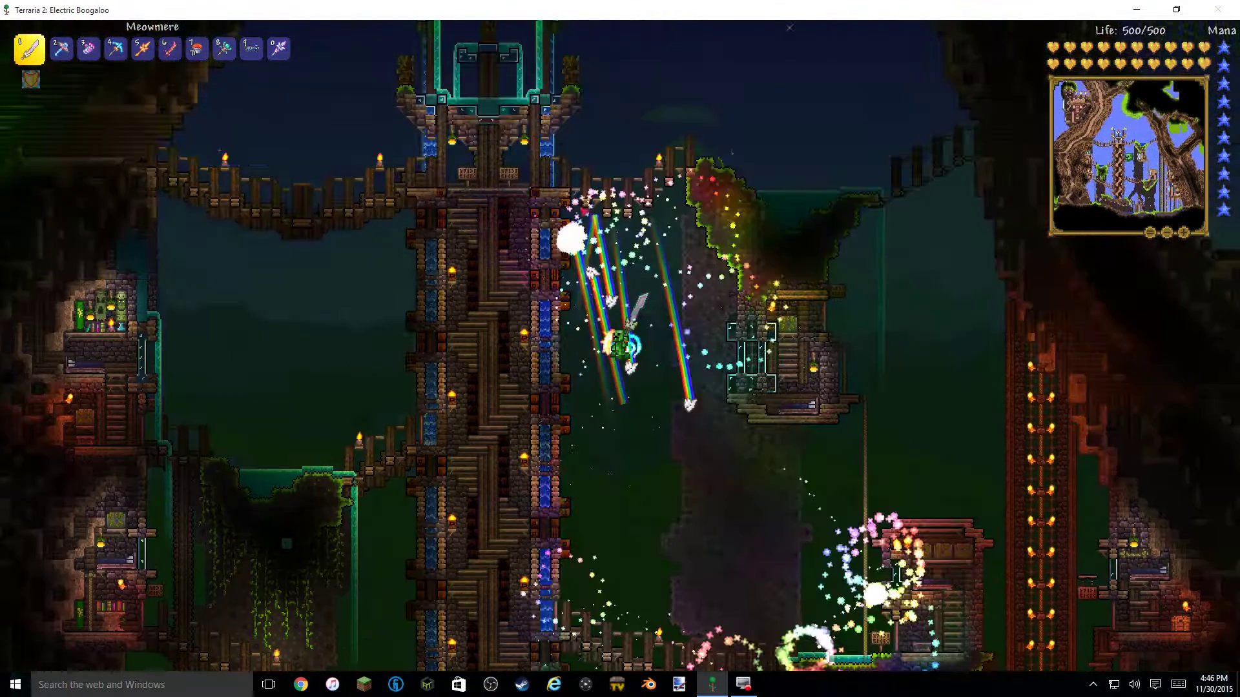
key("d")
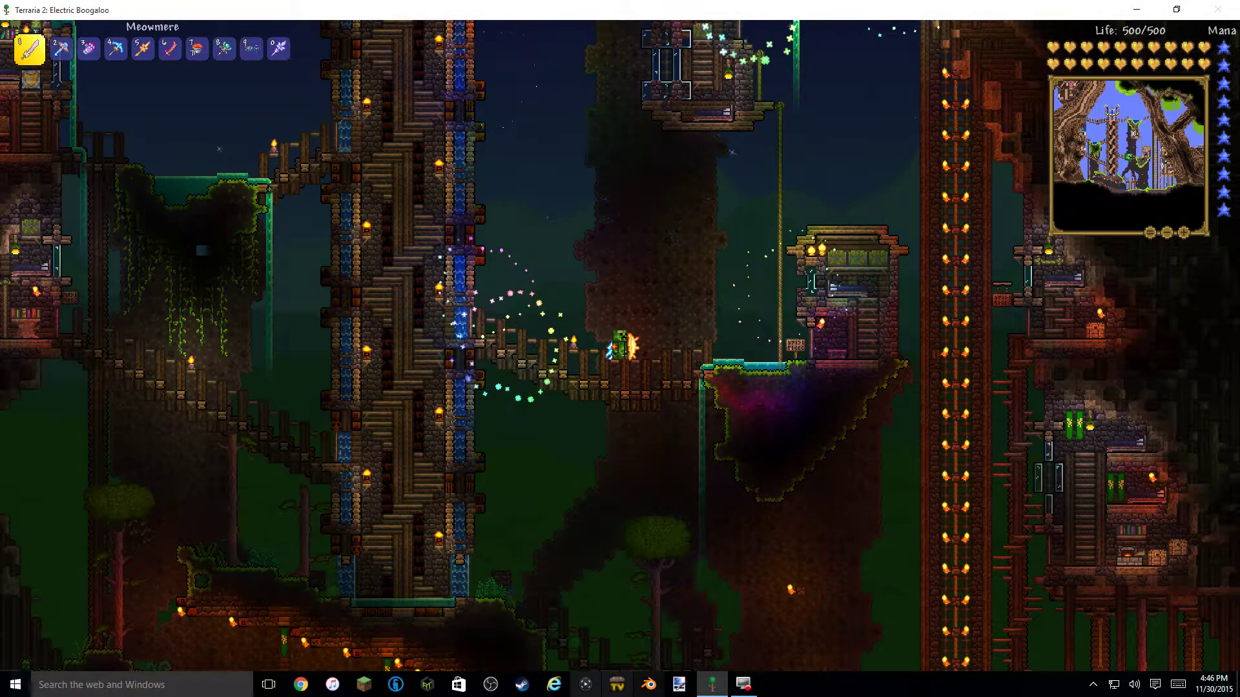
- Switch to Internet Explorer and search Google for Terraria
left_click(554, 684)
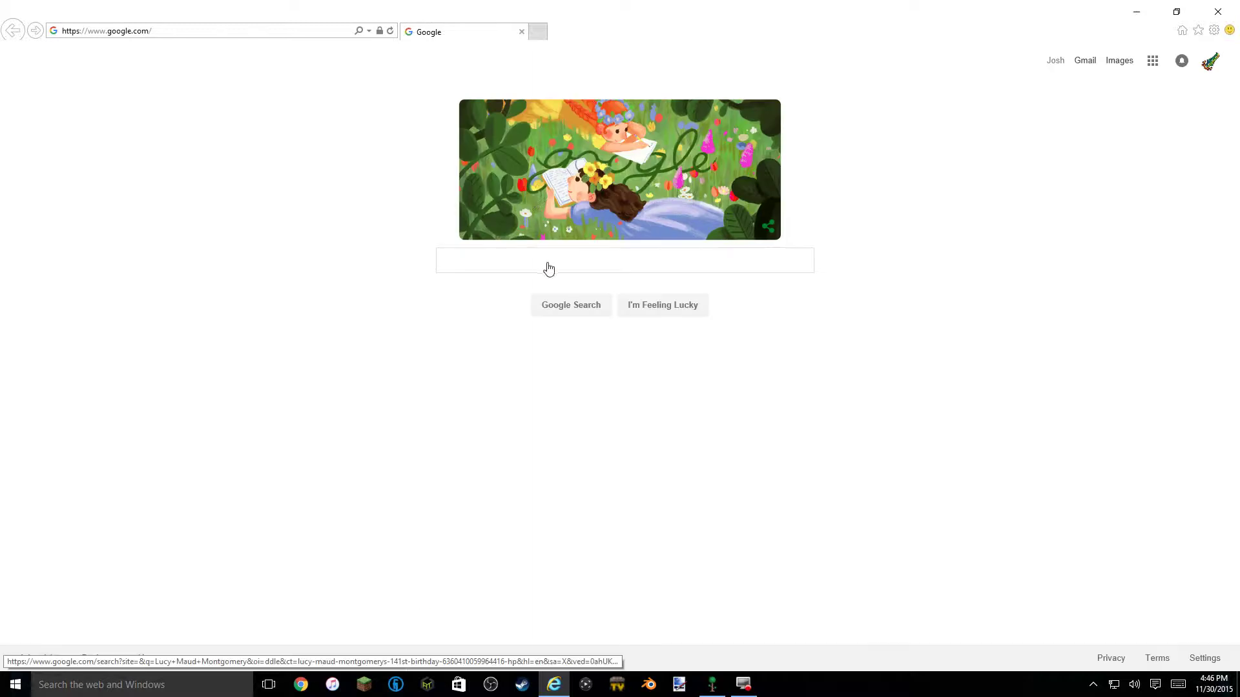
left_click(520, 254)
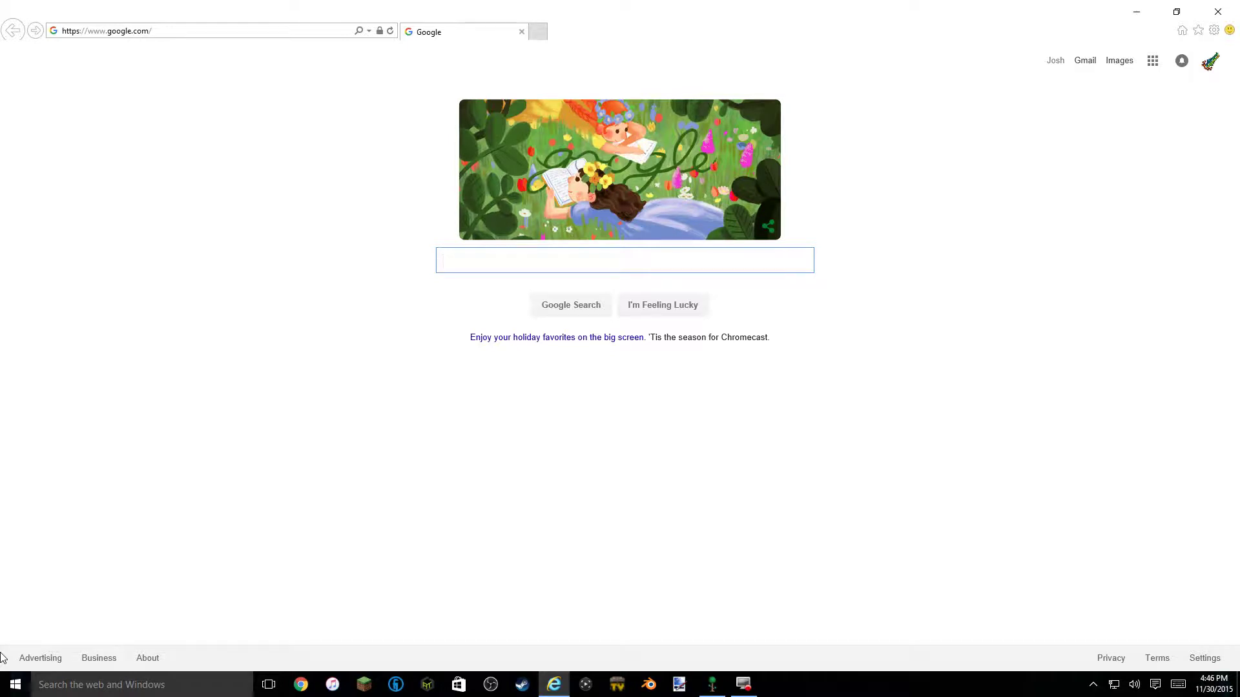
type("Terrar")
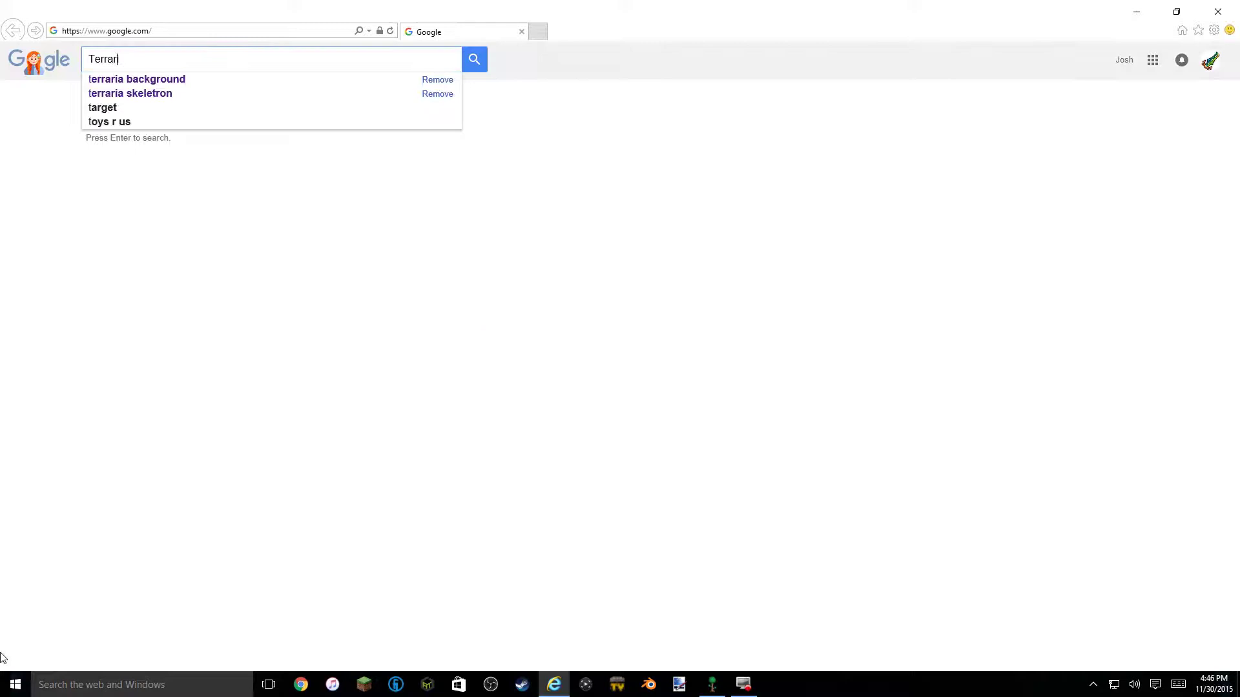
type("ia F")
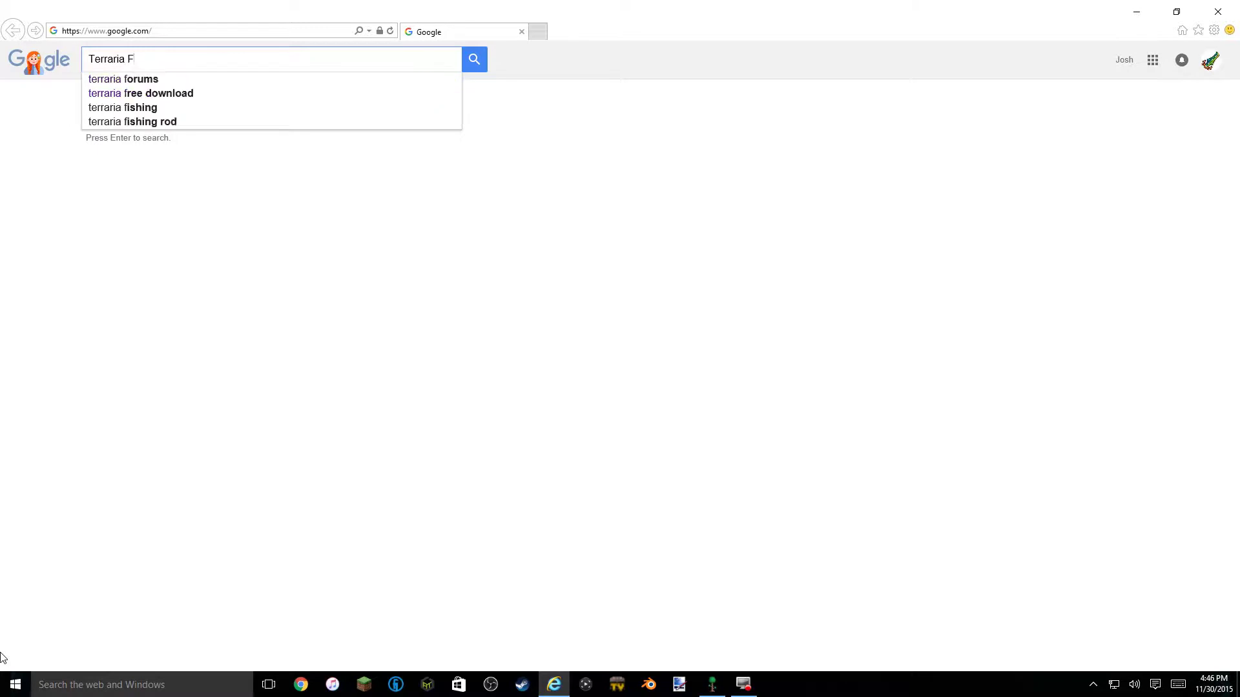
key("BackSpace")
key("Return")
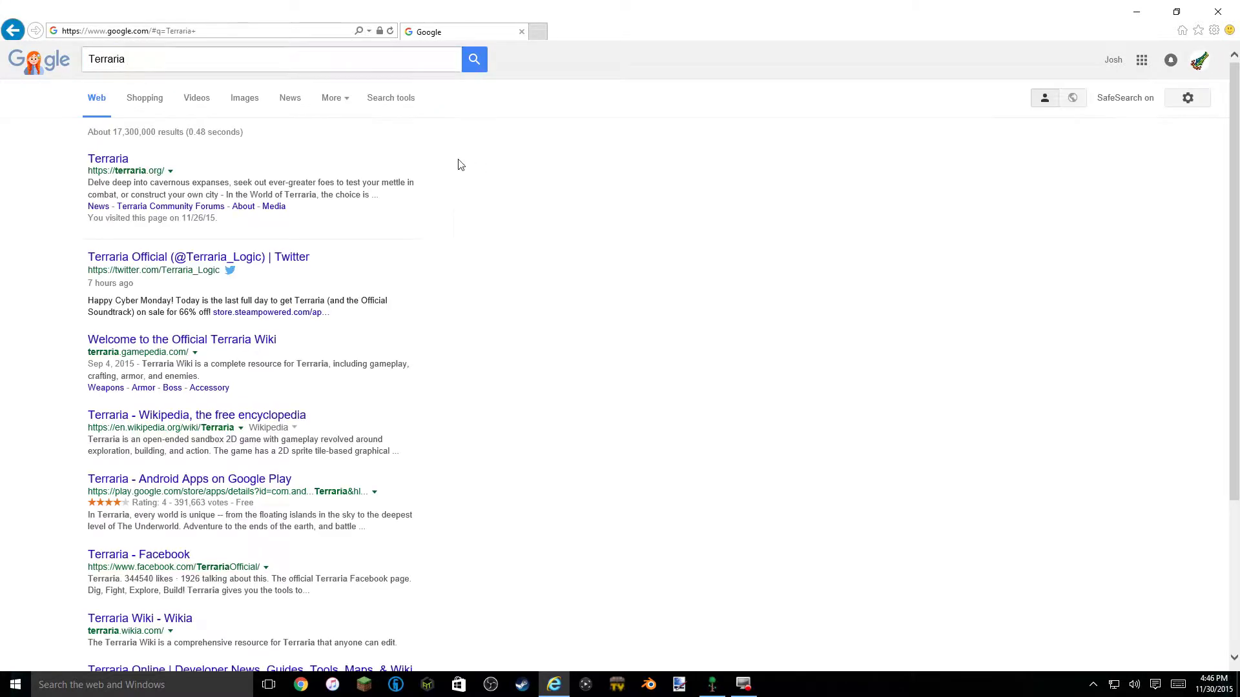
- Open the community forums from the official Terraria website, and replace their tab with a new blank one
left_click(105, 163)
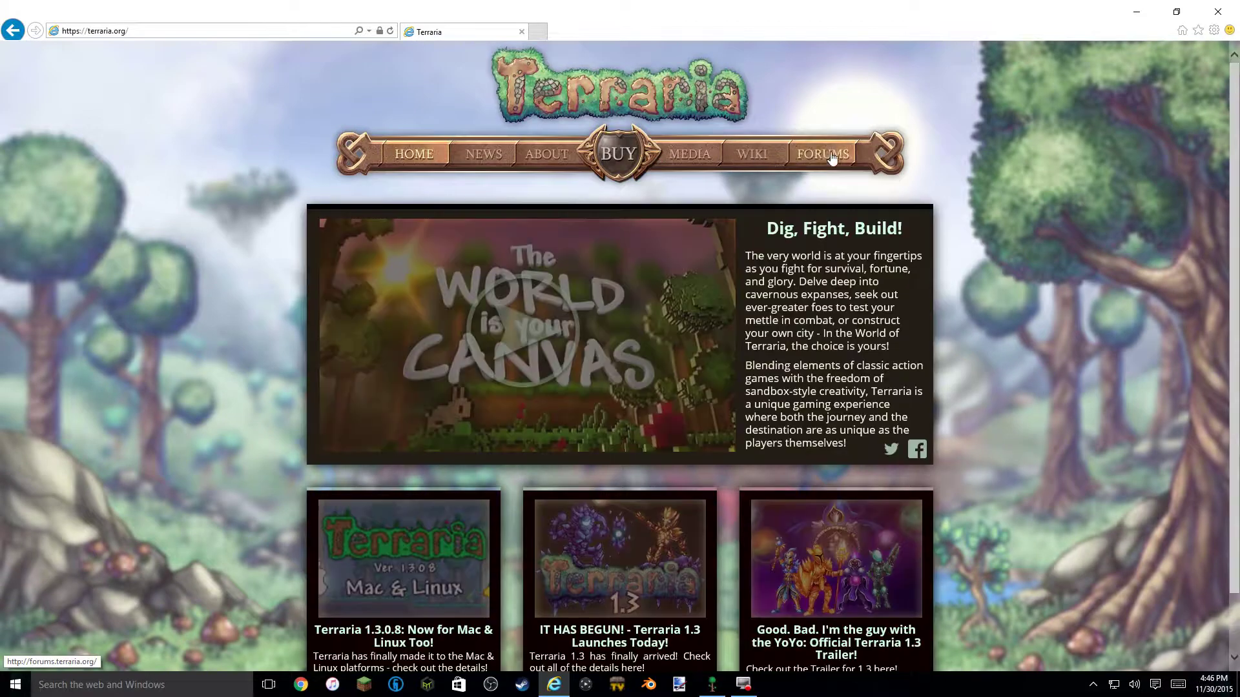
left_click(817, 157)
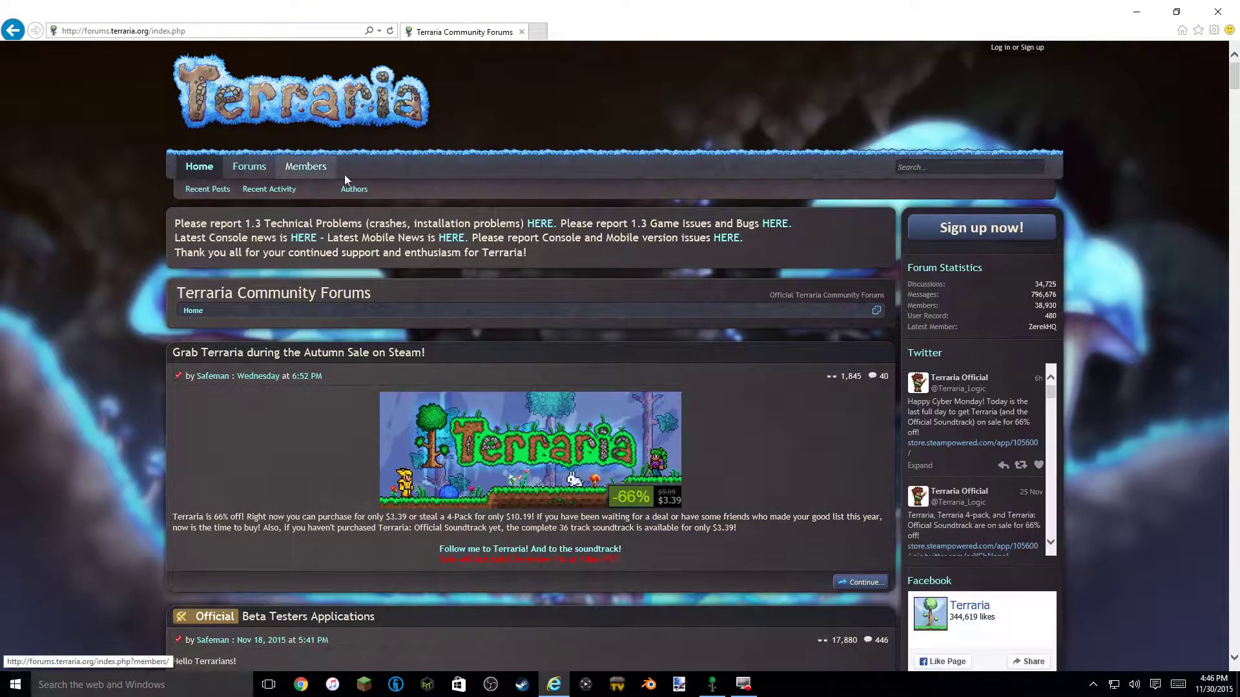
left_click(526, 32)
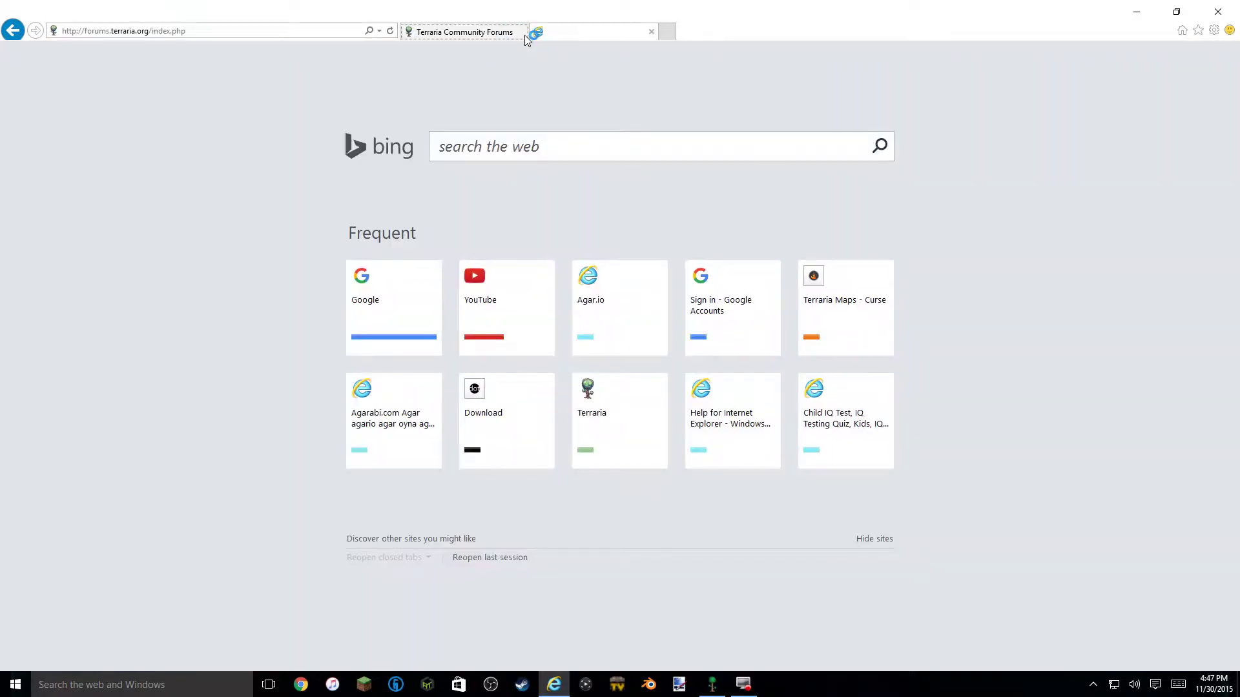
left_click(521, 32)
left_click(522, 32)
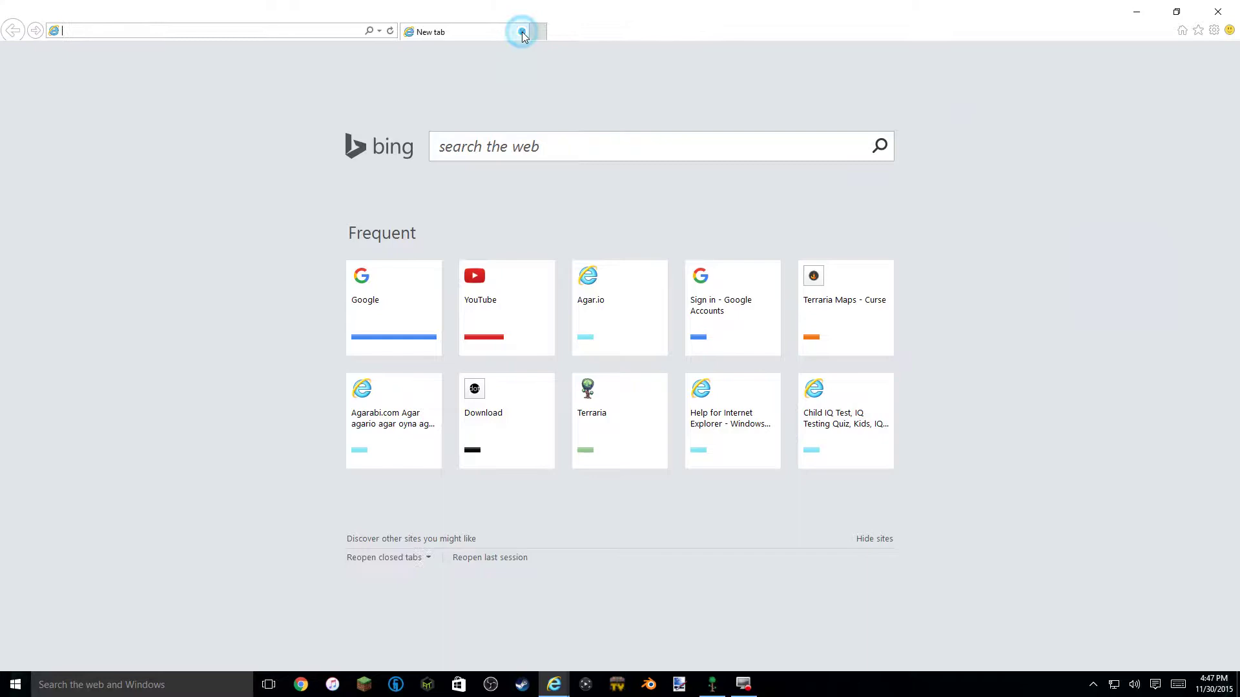
- Search Google for "Terraria Custom Maps Curse"
left_click(388, 306)
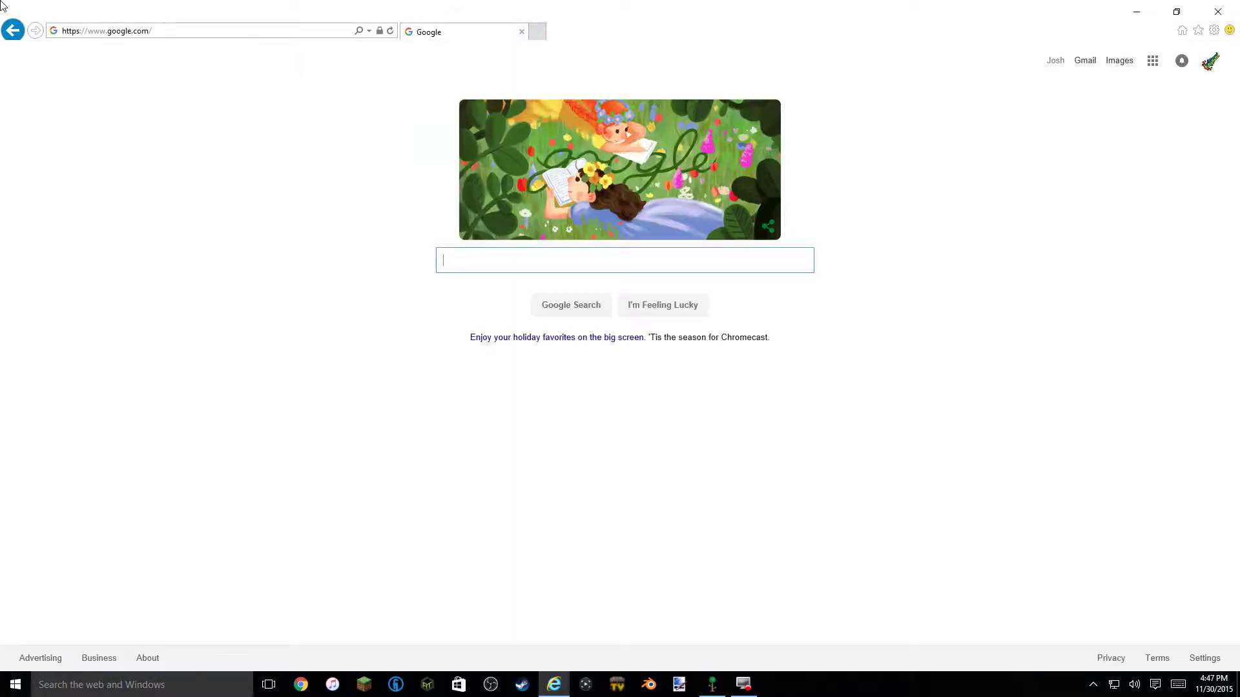
type("Ter")
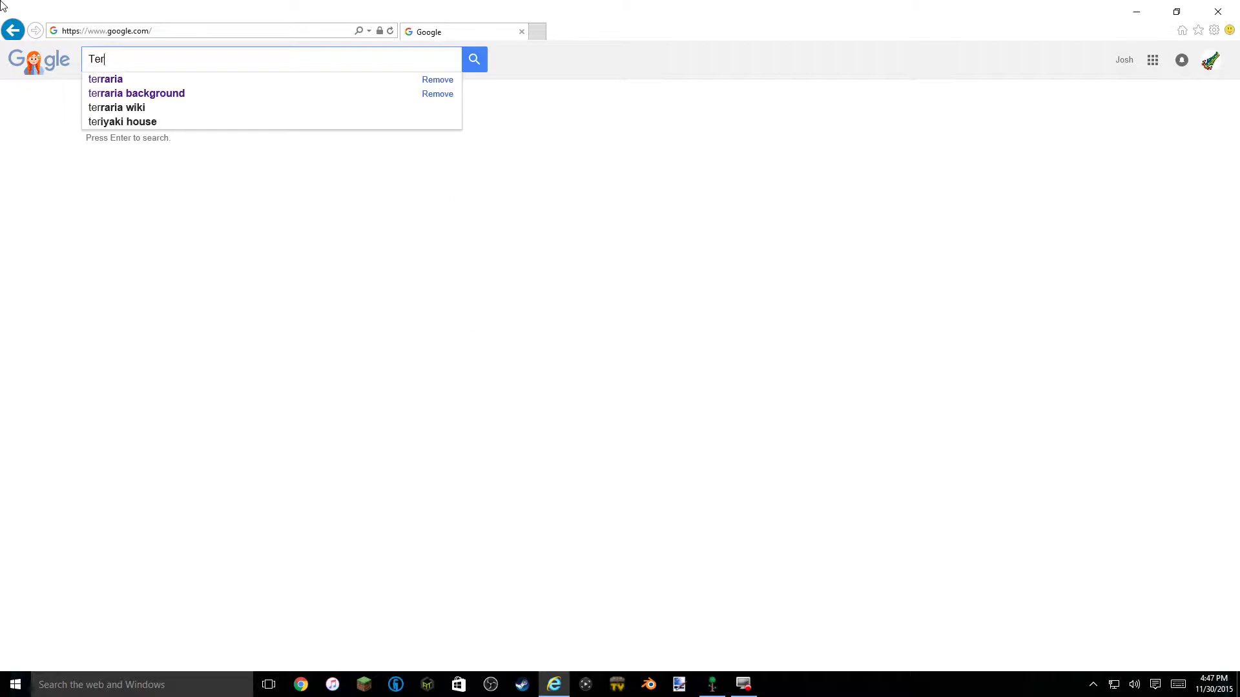
type("raria Custom Maps ")
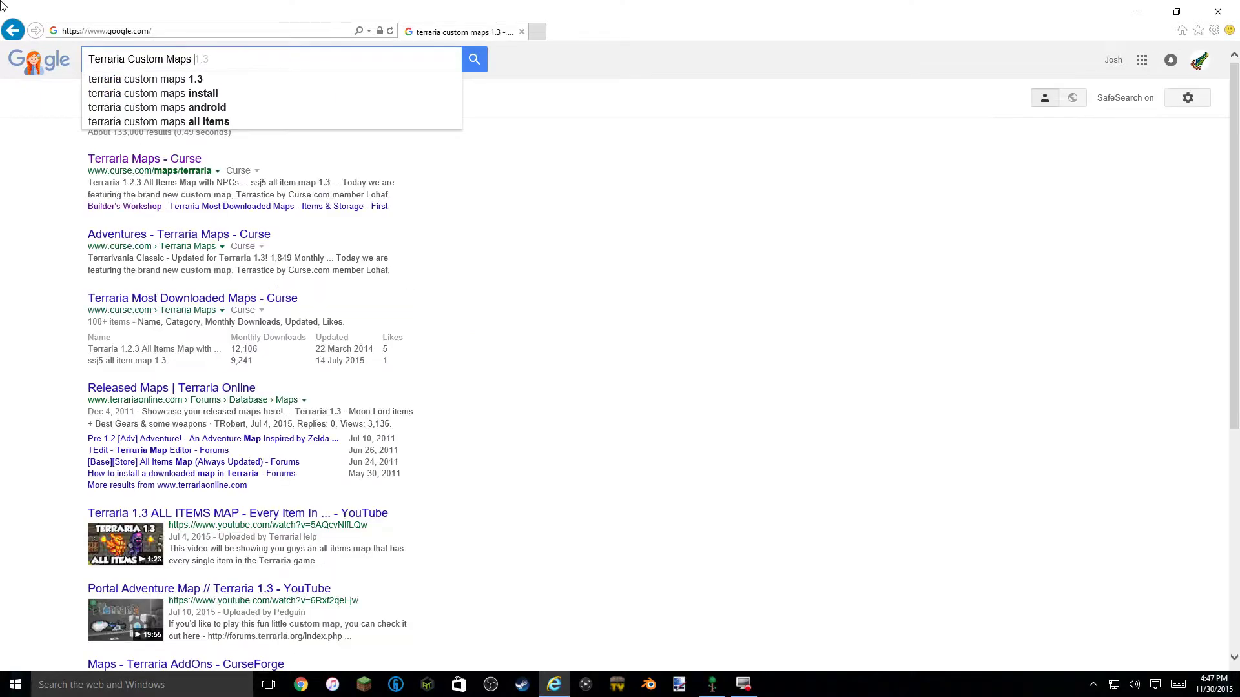
type("Curse")
key("Return")
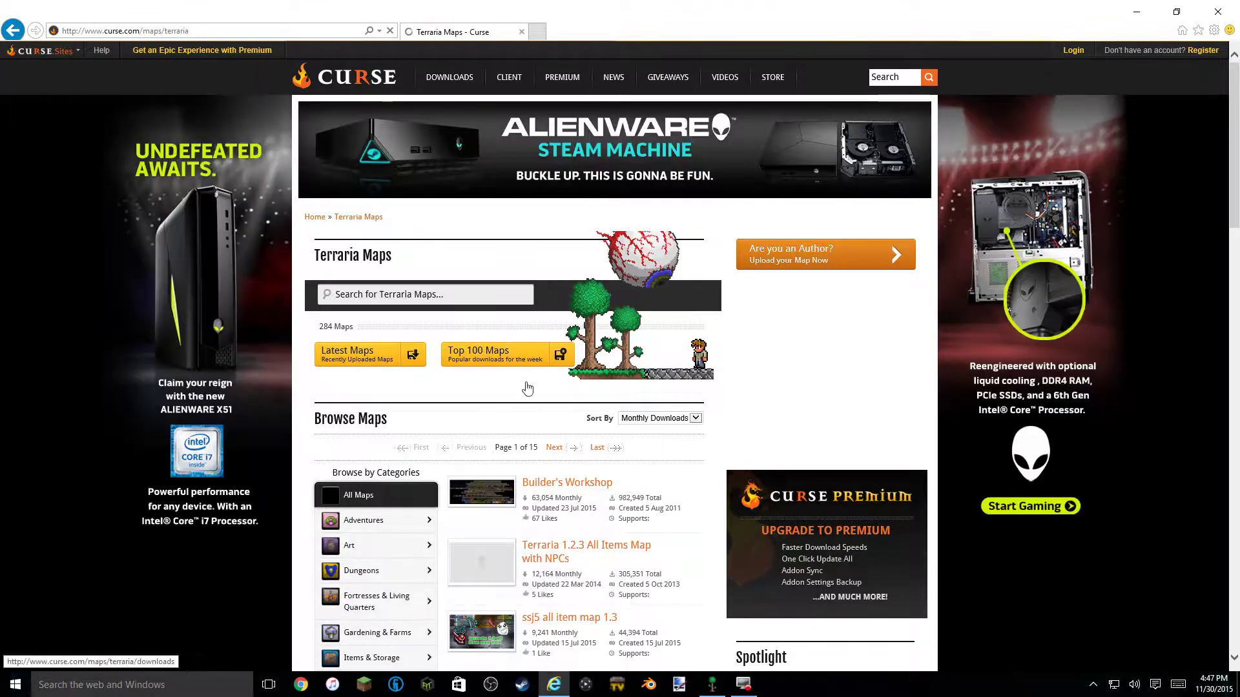
- Download the Builder's Workshop map from the Curse Terraria Maps list, save Builder3.3.1.zip and show it in its download folder
scroll(555, 426, "down", 2)
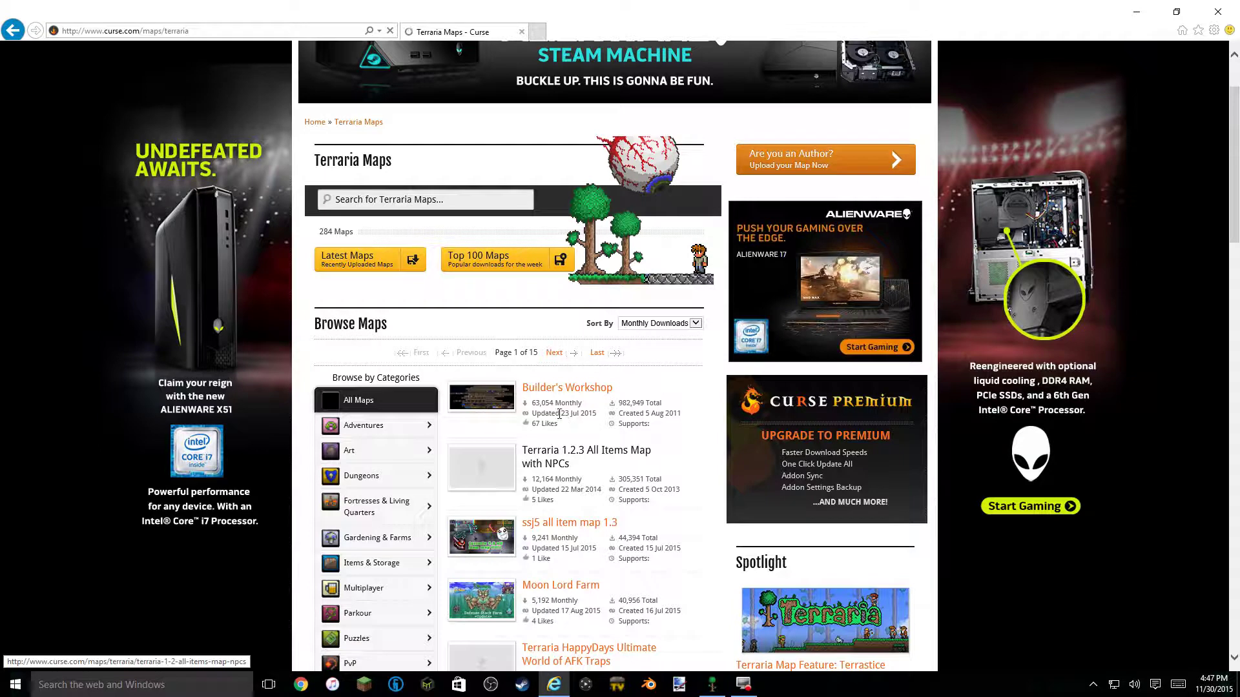
left_click(586, 390)
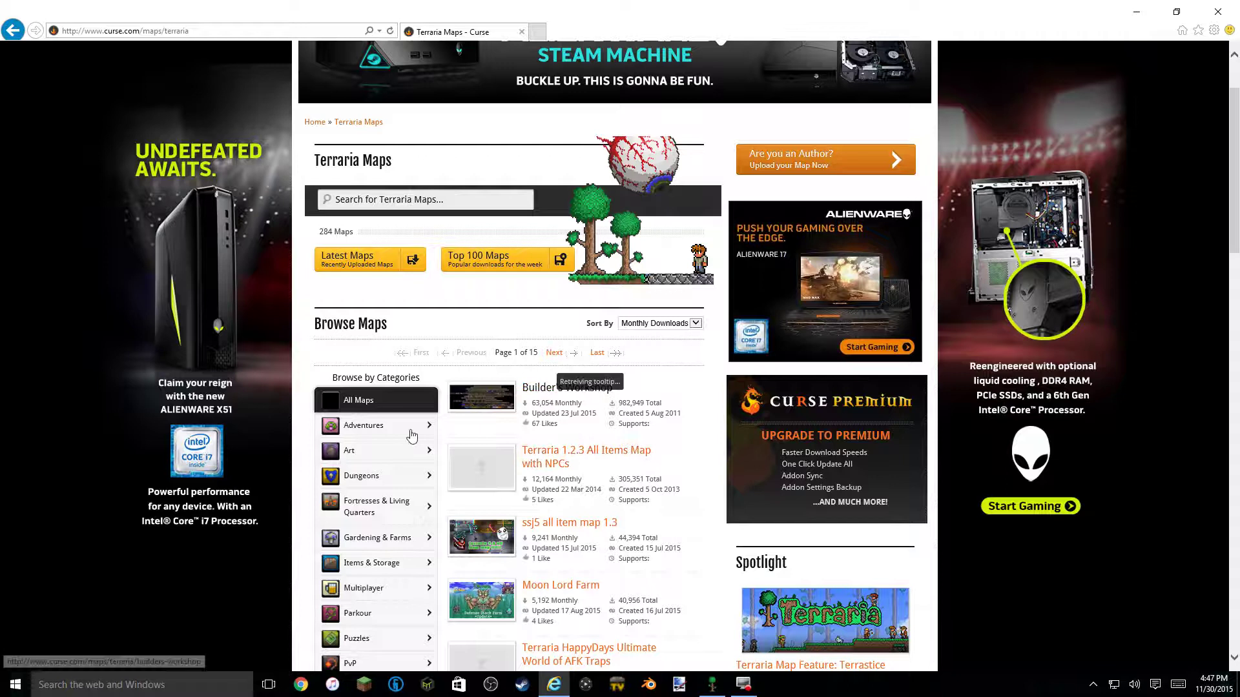
left_click(556, 386)
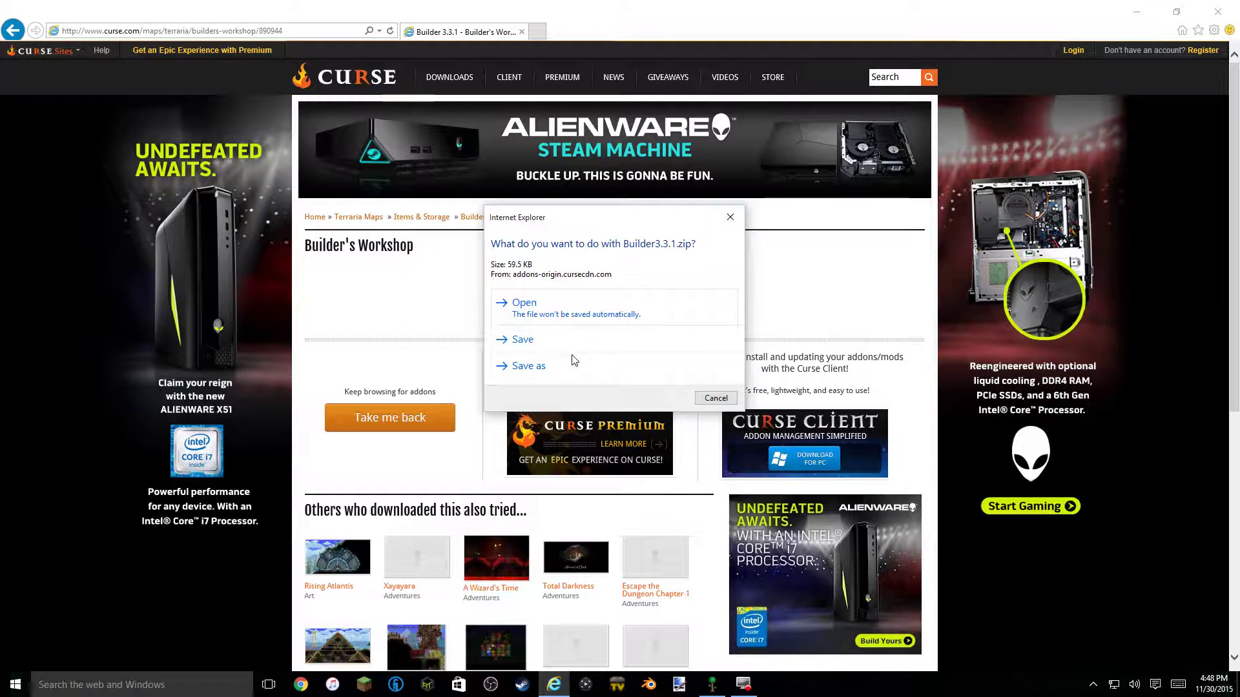
left_click(583, 345)
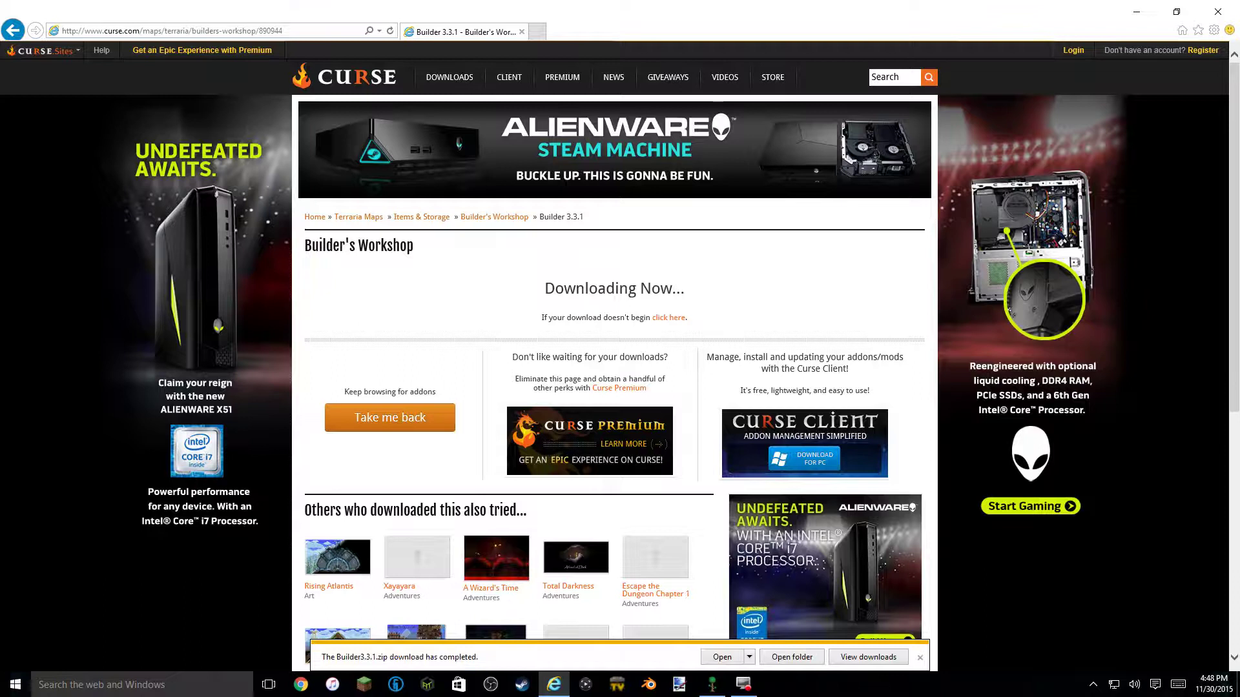
left_click(793, 661)
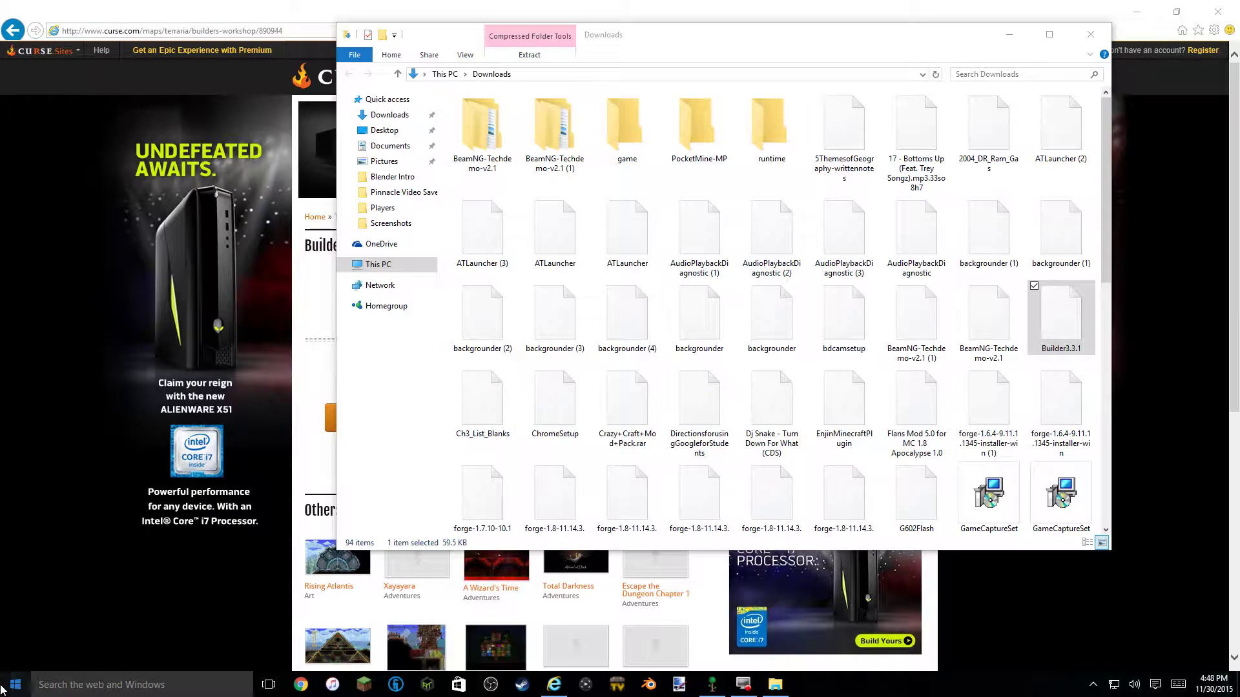
left_click(8, 688)
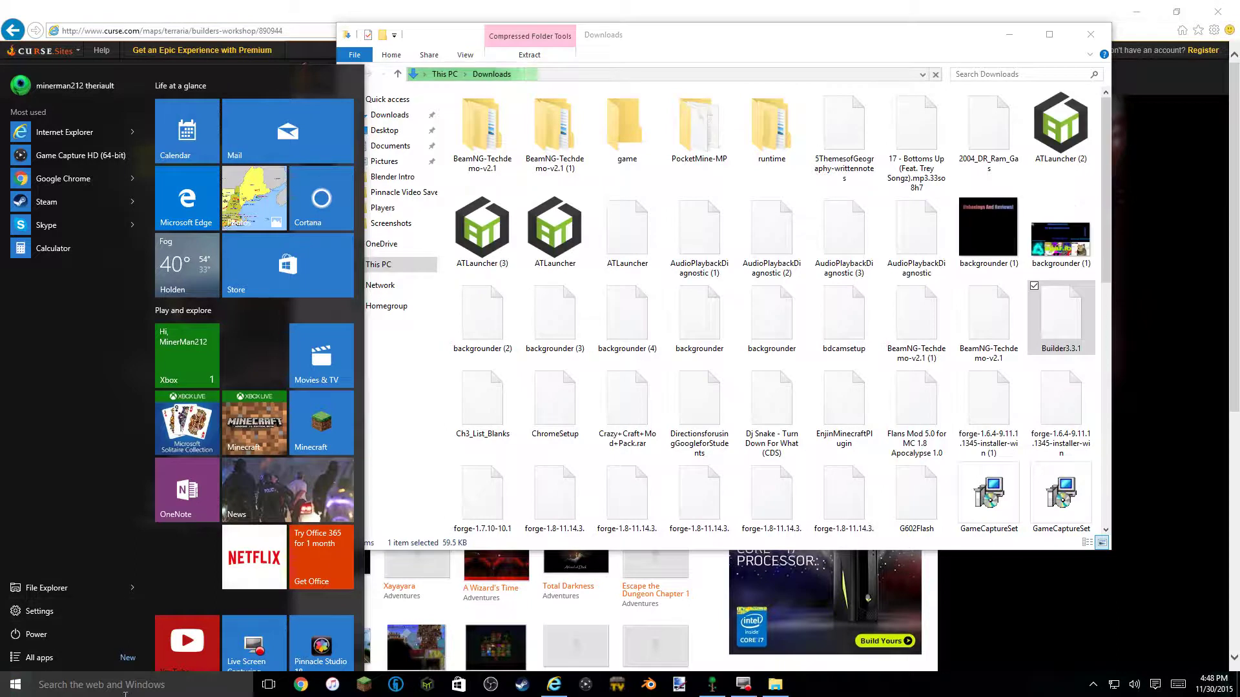
left_click(186, 685)
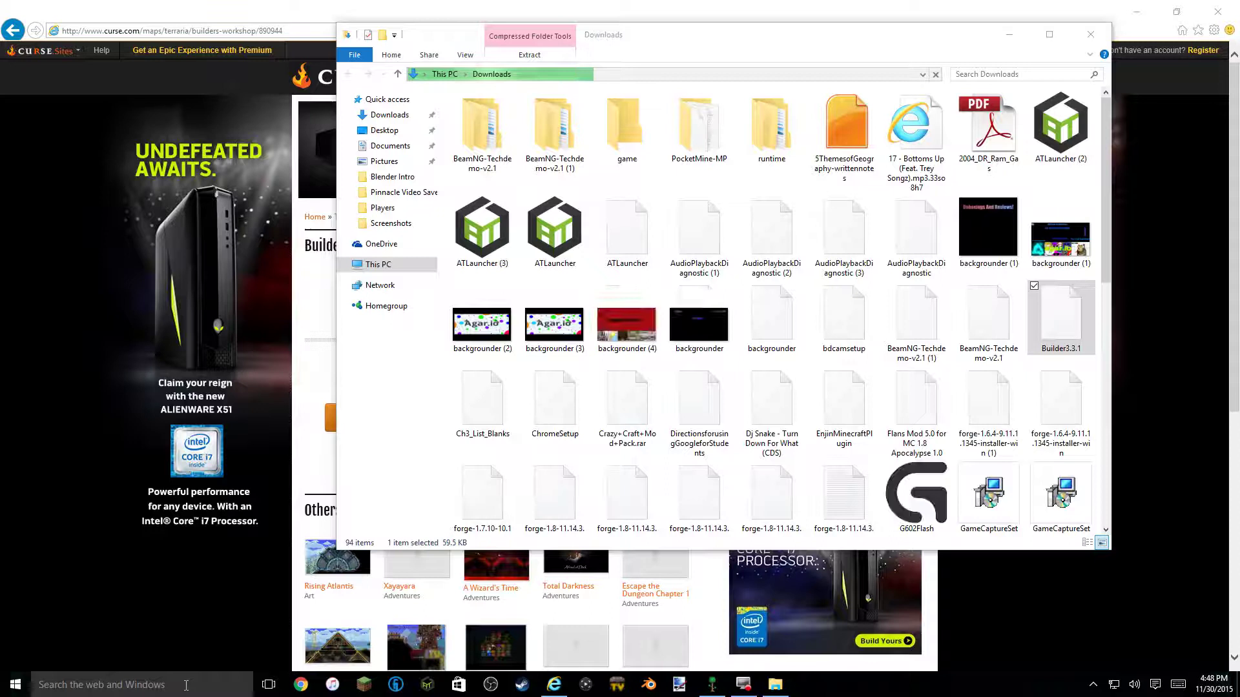
left_click(186, 685)
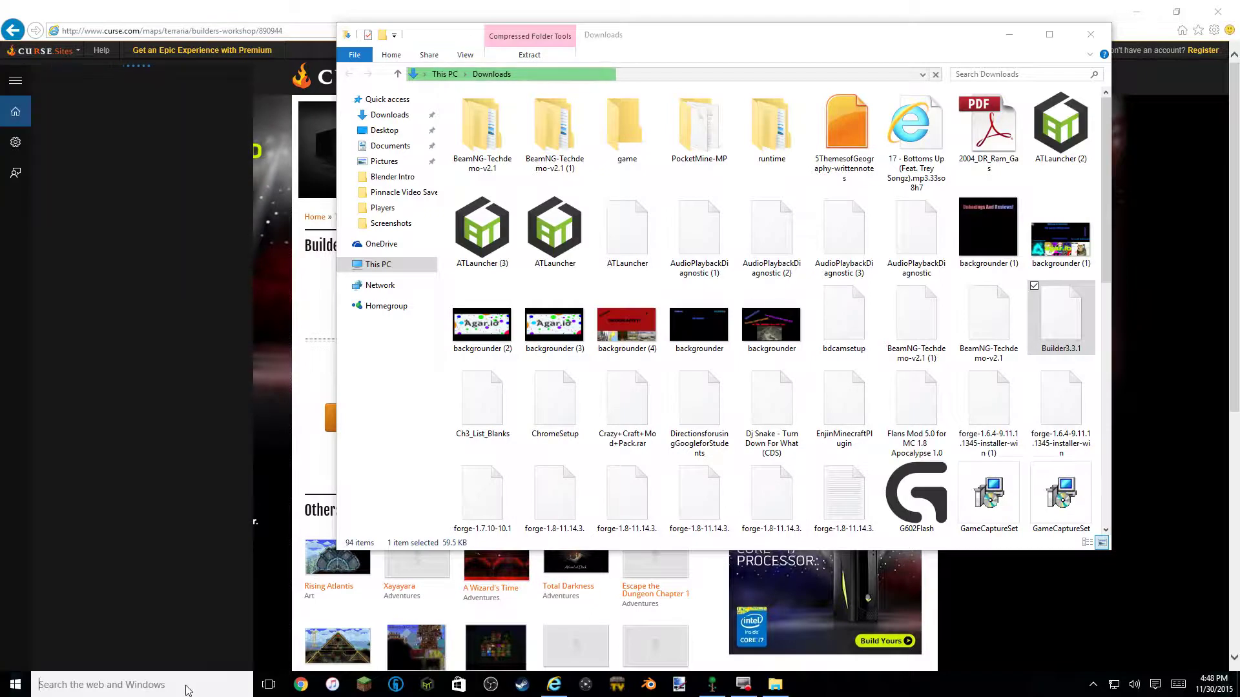
type("Worlds")
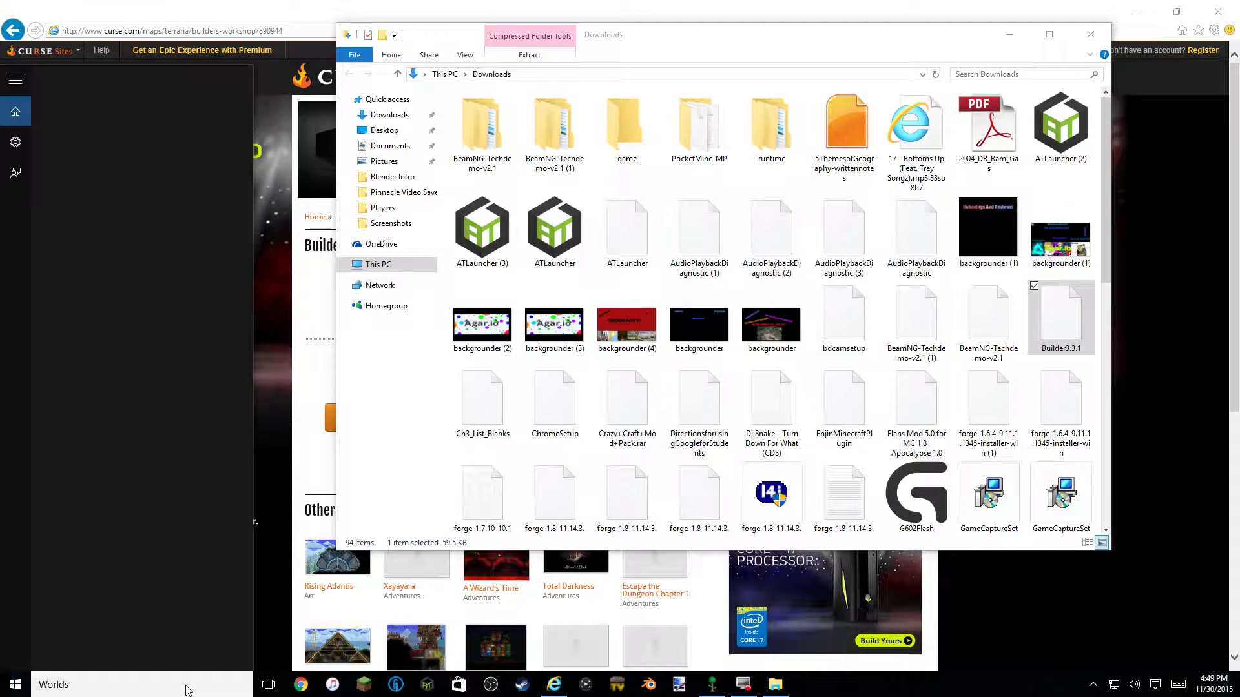
- Search Windows for Terraria and open the Terraria file folder
left_click(186, 690)
key("ctrl+a")
key("BackSpace")
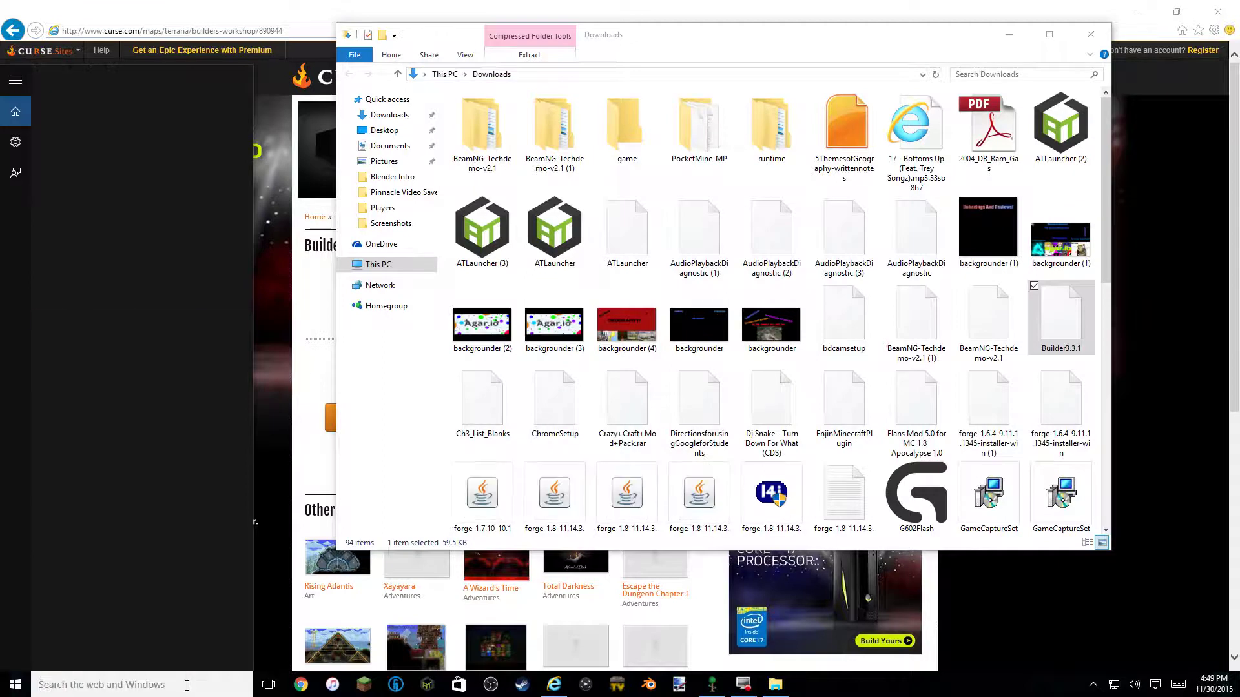
type("Terraria")
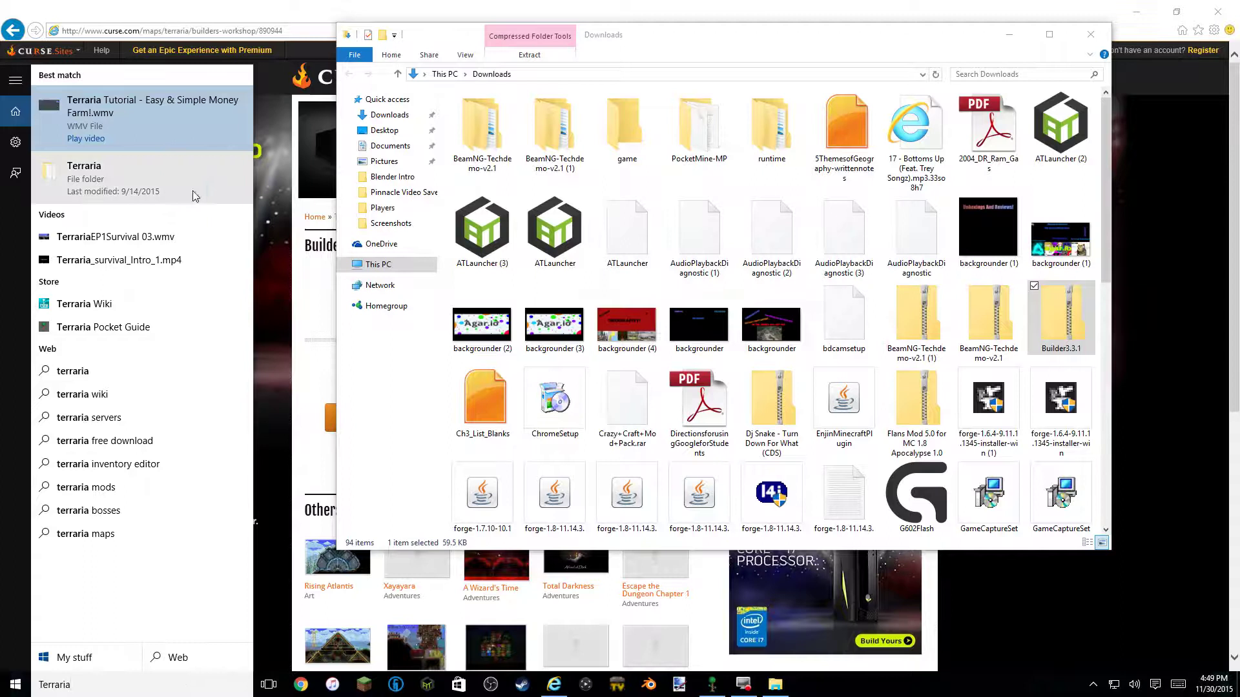
left_click(113, 194)
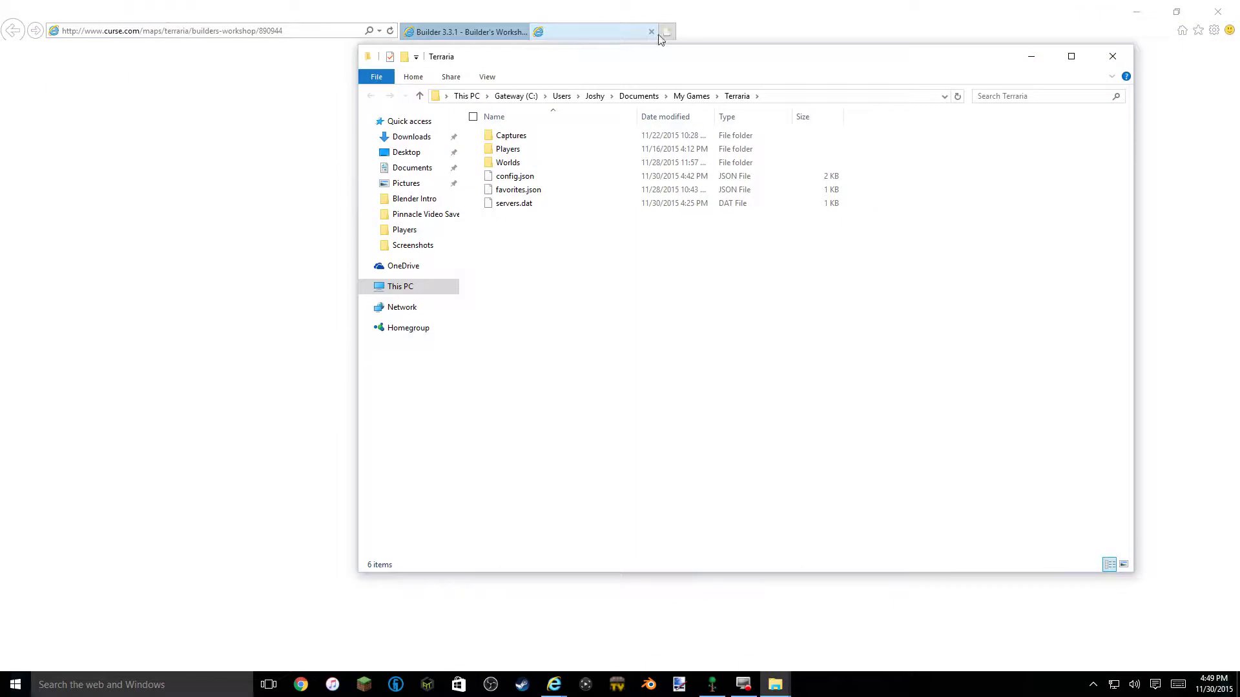
- Close the extra browser tab and arrange the Downloads folder window side by side with the Internet Explorer window
left_click(651, 31)
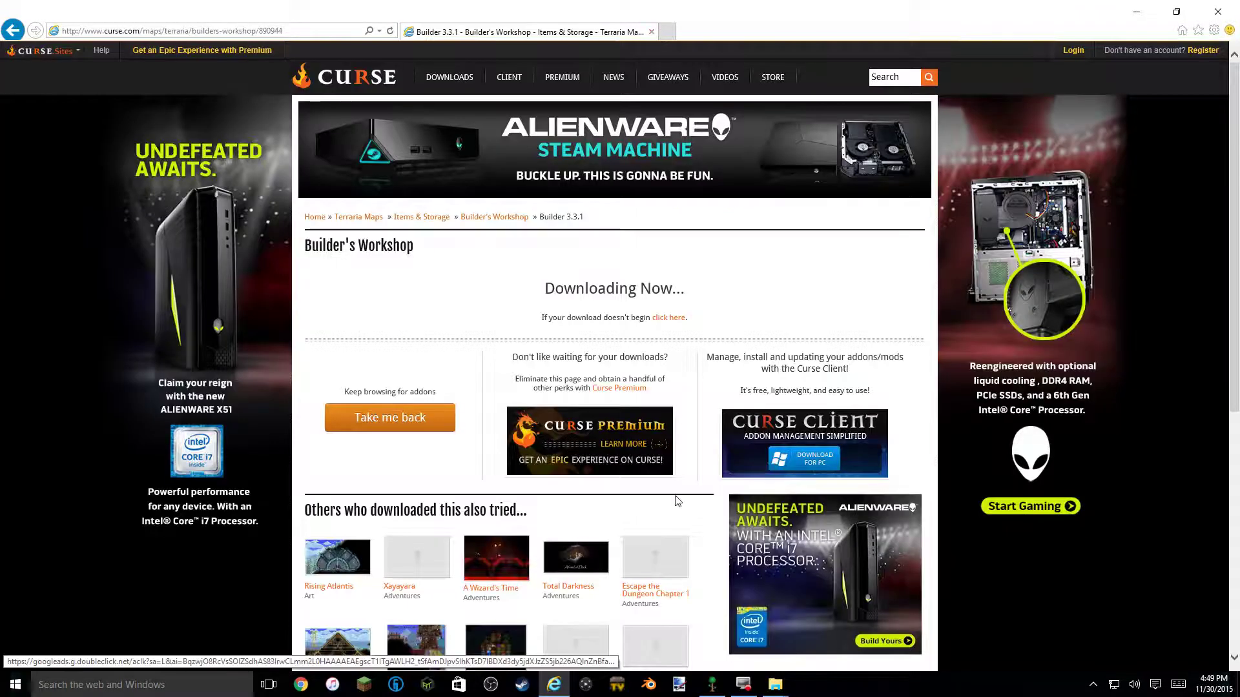
left_click(775, 686)
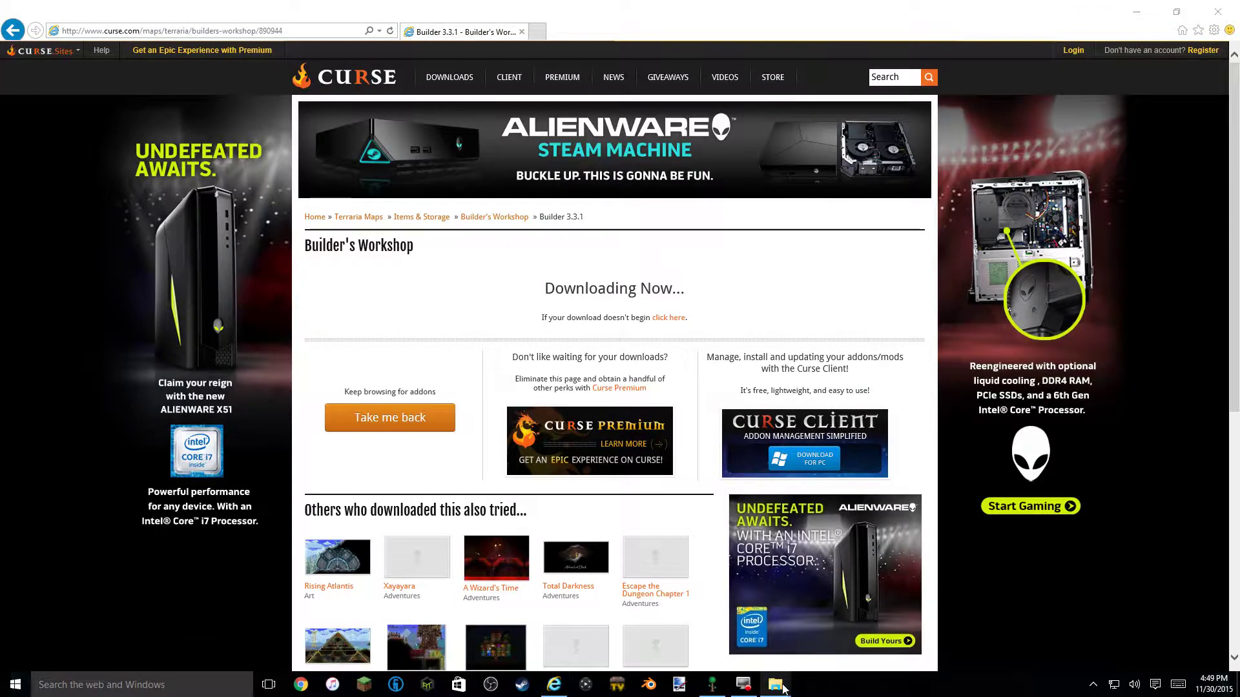
left_click(776, 686)
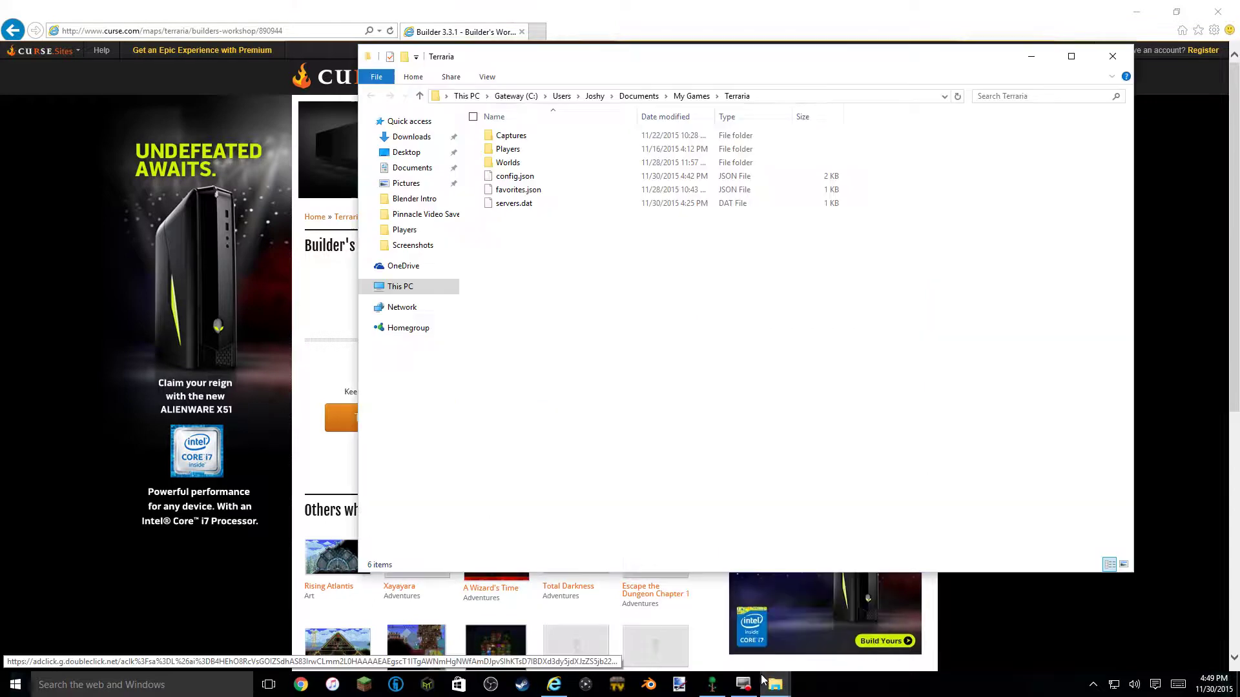
mouse_move(775, 686)
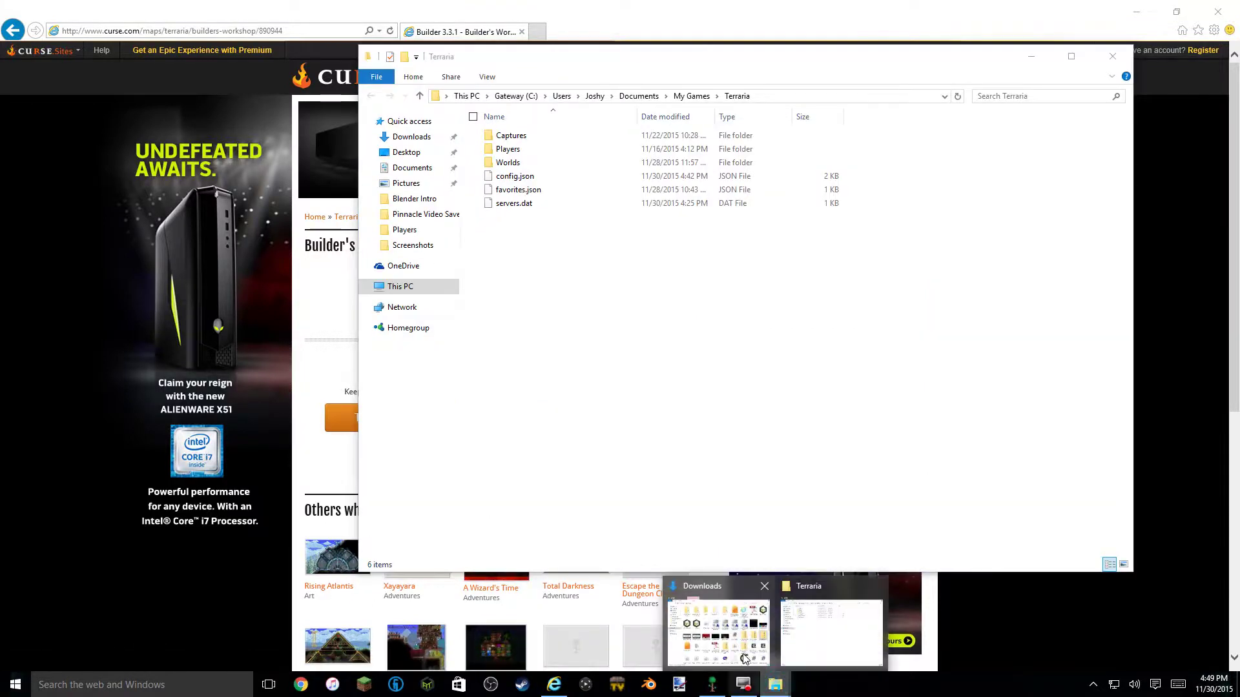
left_click(739, 629)
left_click_drag(734, 33, 0, 38)
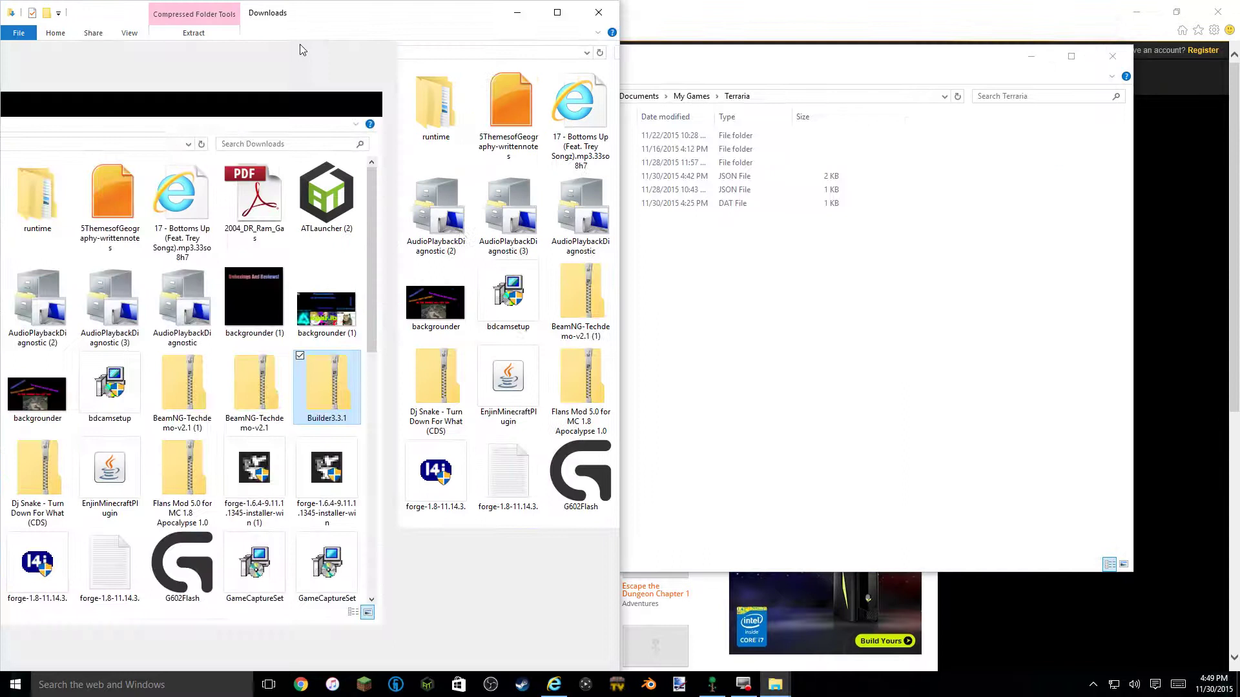
left_click(885, 131)
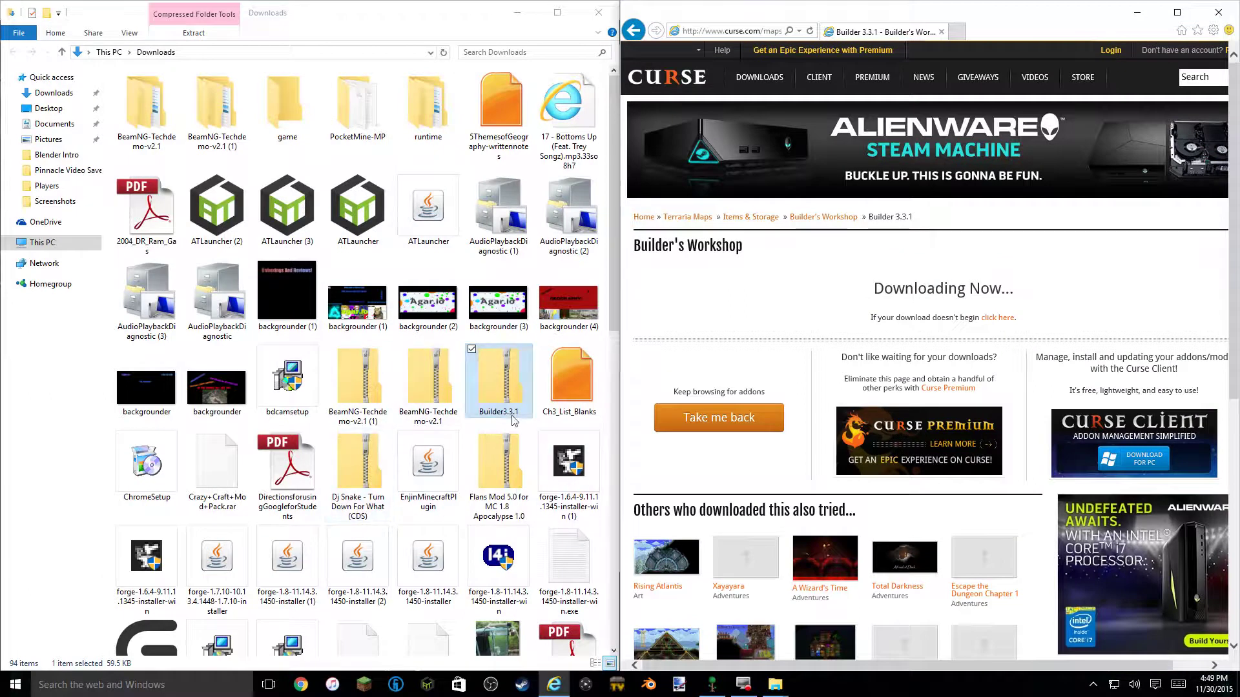
- Open the Builder3.3.1 archive in Downloads and place the Terraria folder window side by side with it
left_click(513, 419)
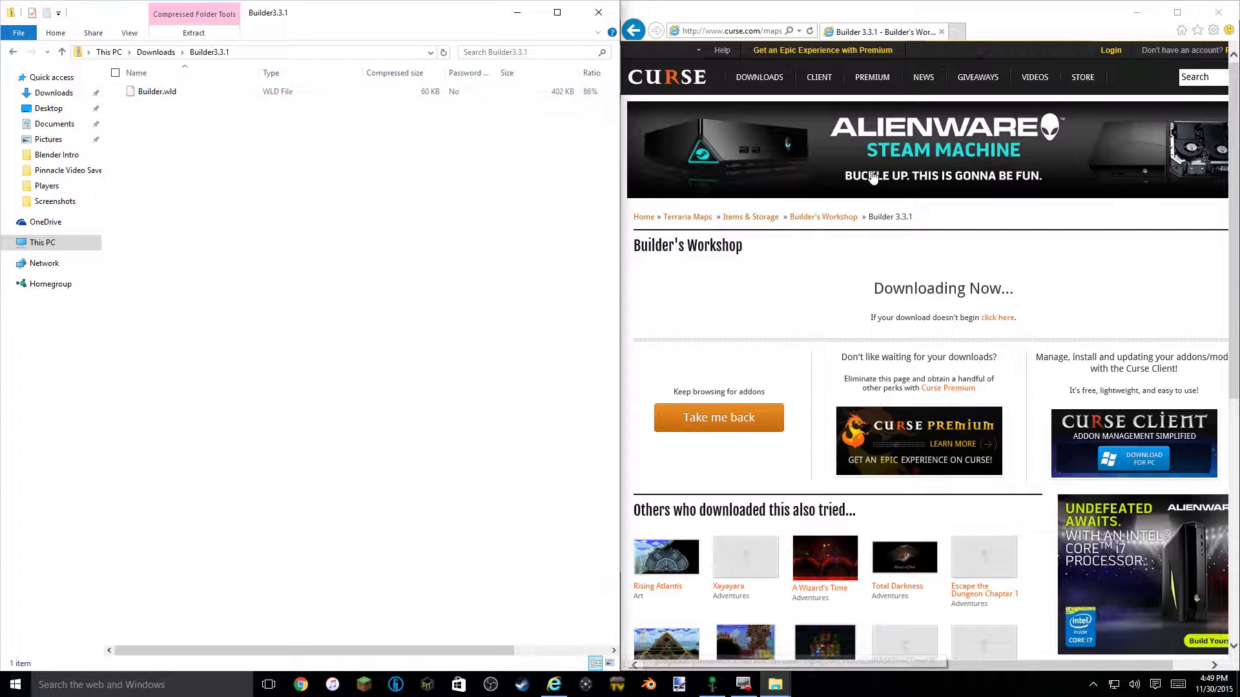
mouse_move(774, 685)
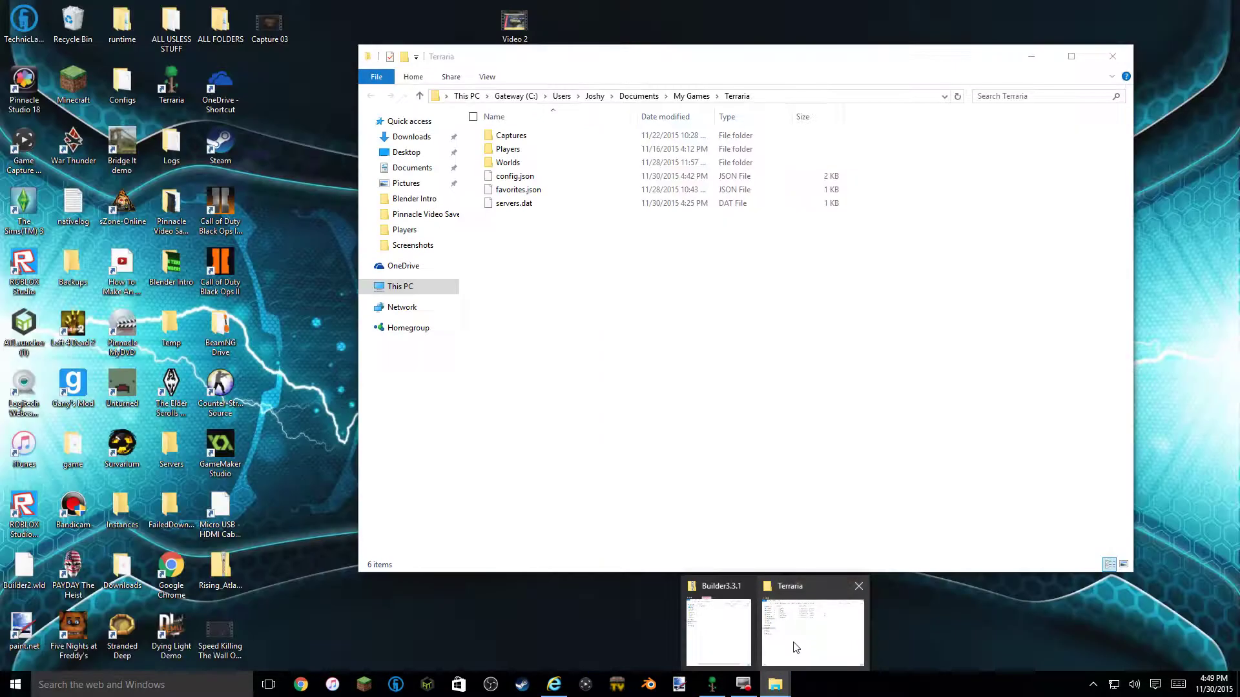
left_click(796, 647)
key("super+Right")
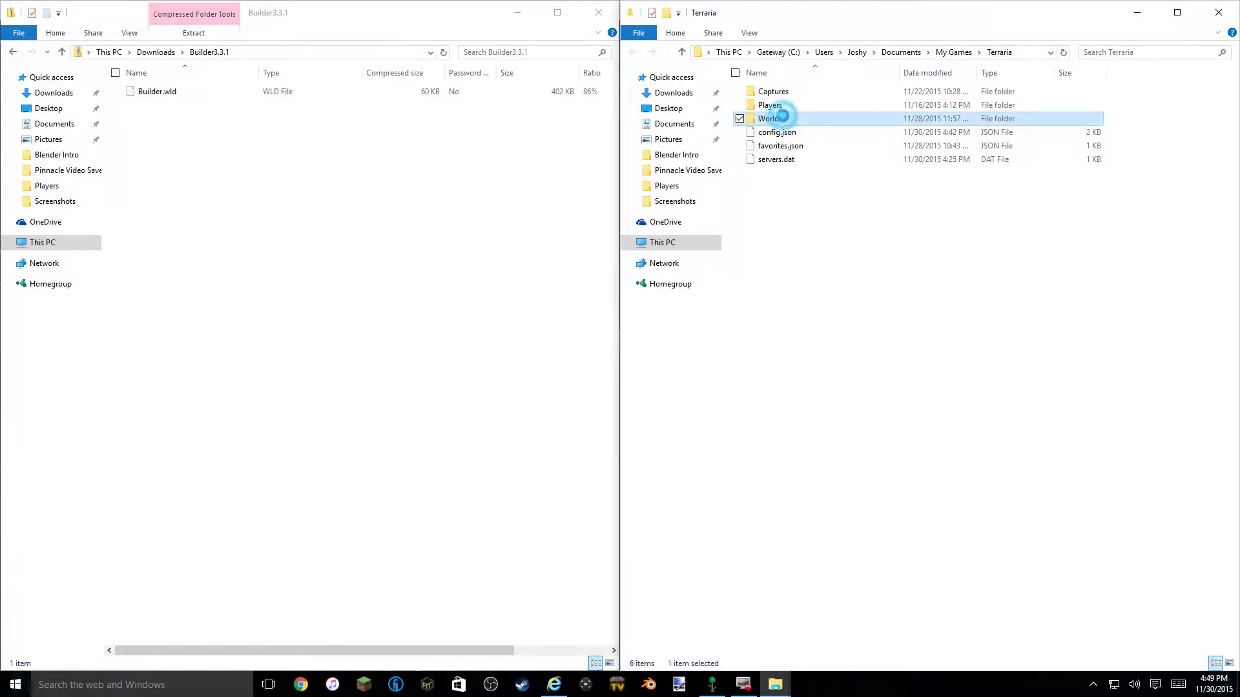
- Open Terraria's Worlds folder and copy Builder.wld into it from the Builder3.3.1 archive
double_click(783, 119)
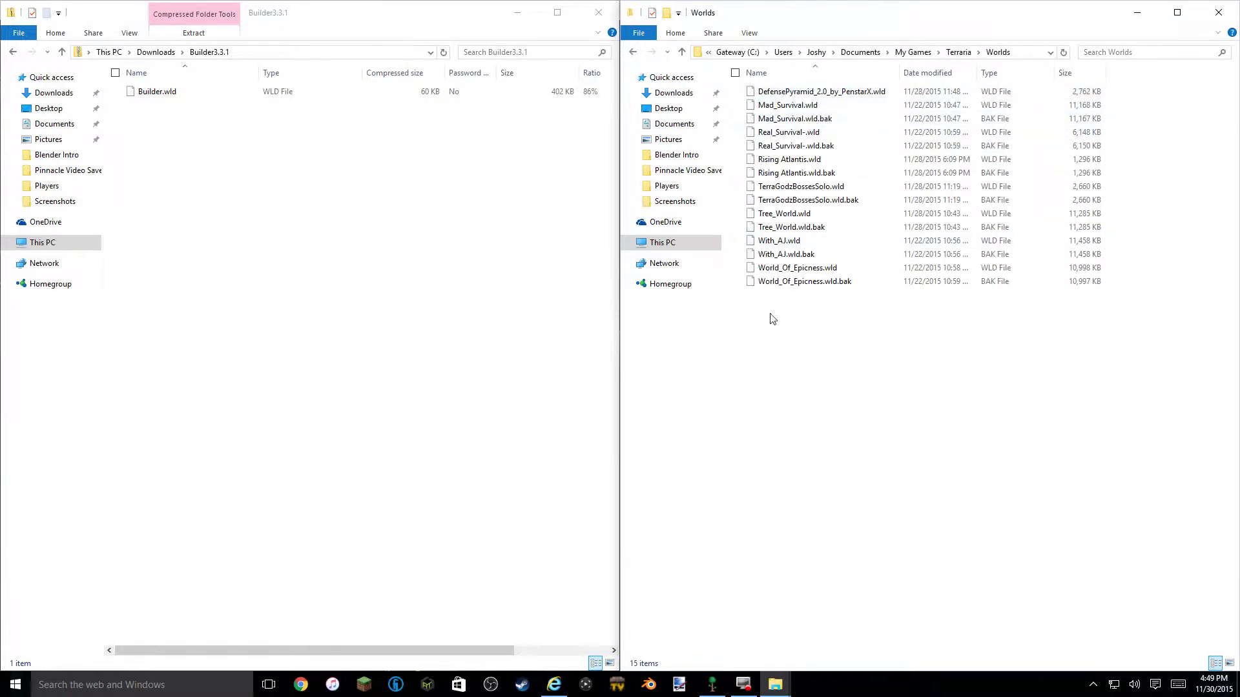
left_click_drag(243, 91, 669, 241)
left_click_drag(407, 97, 799, 337)
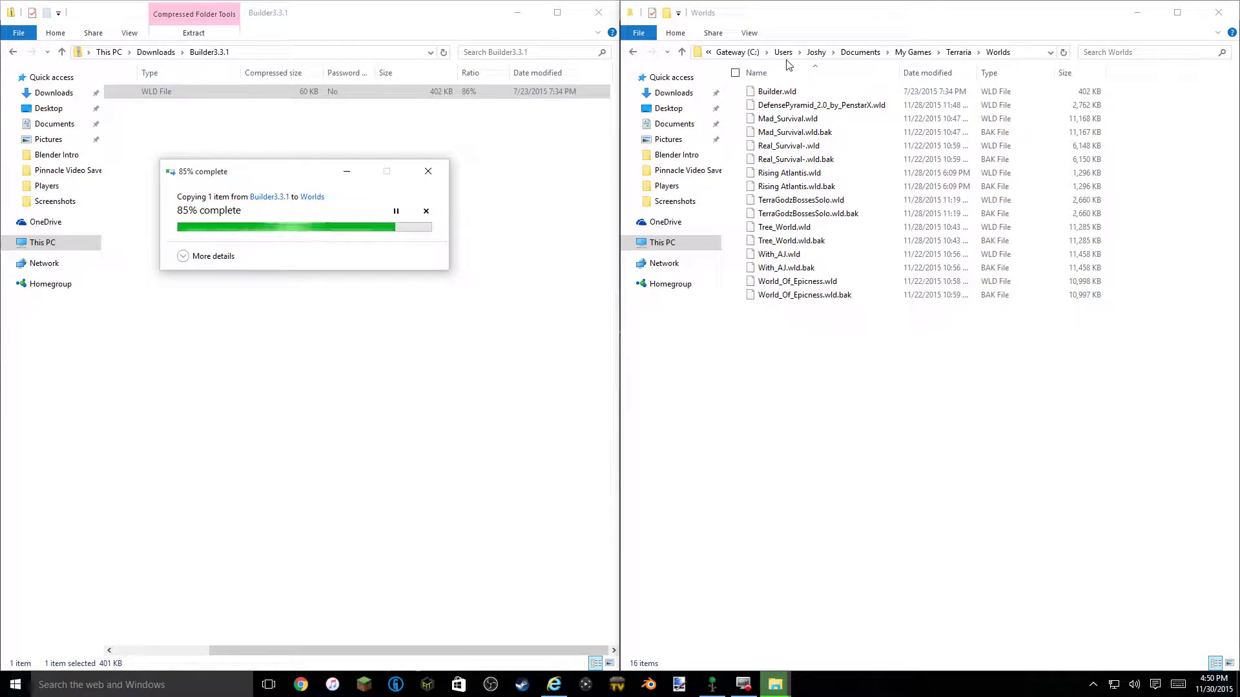
- Switch to the running Terraria game, then save and exit the current world
left_click(705, 683)
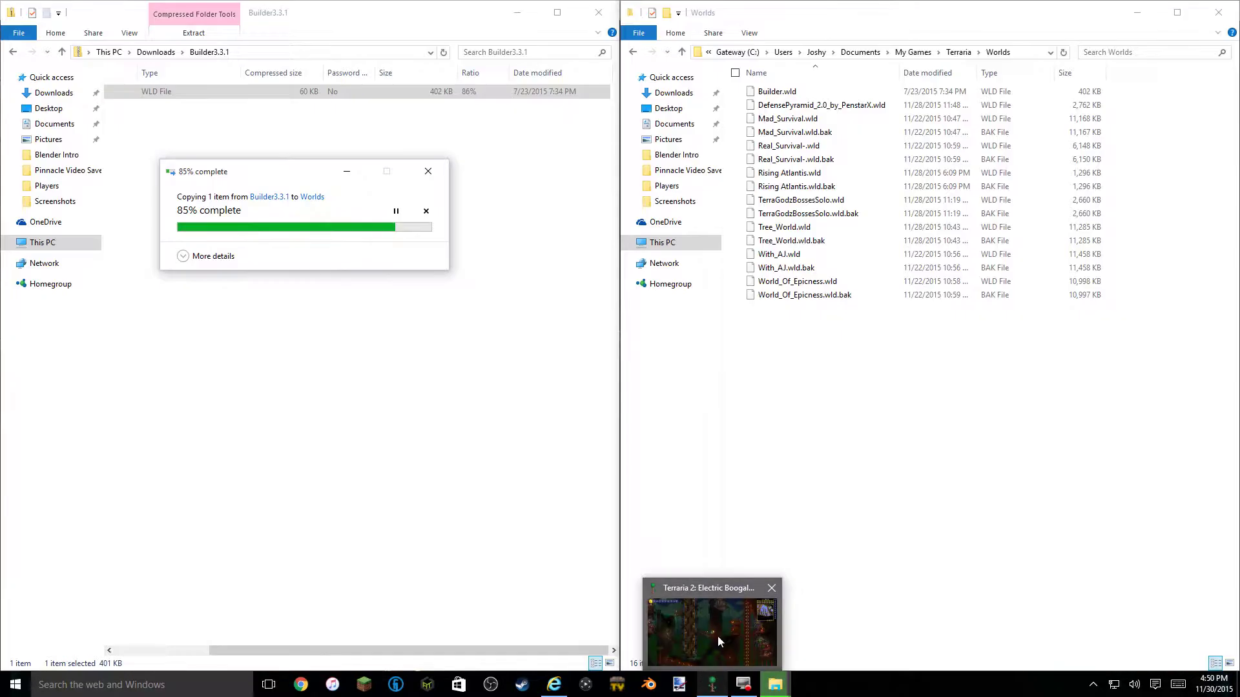
left_click(705, 683)
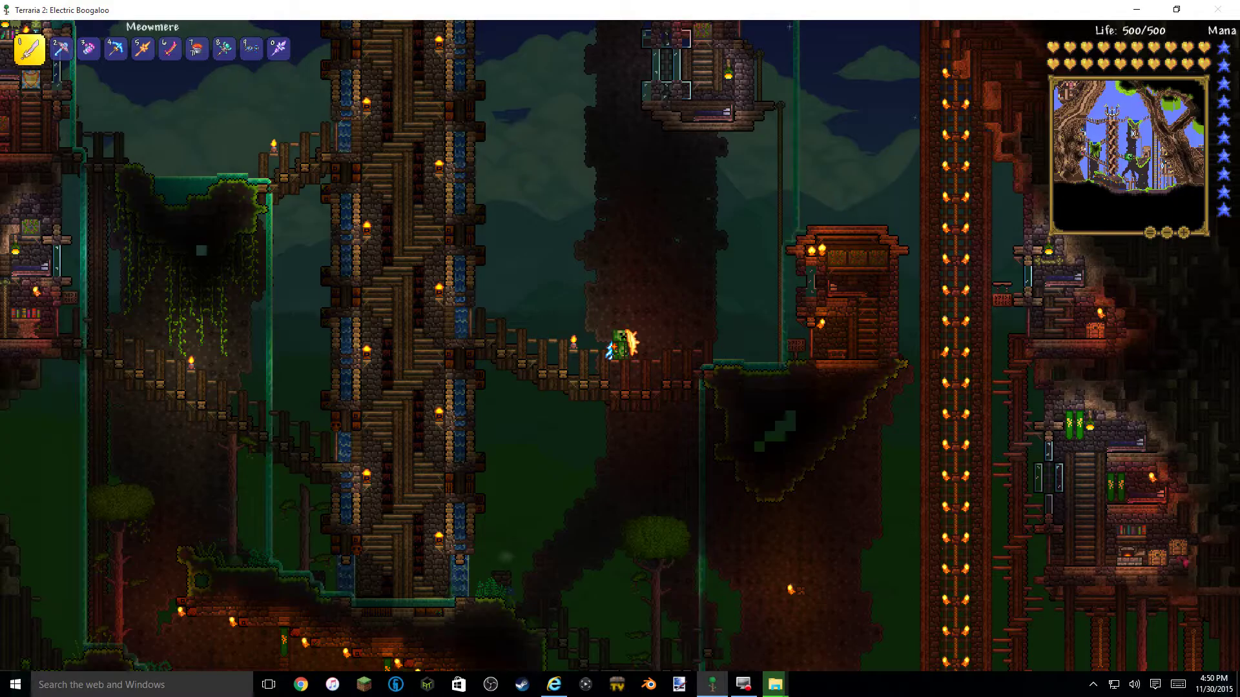
key("Escape")
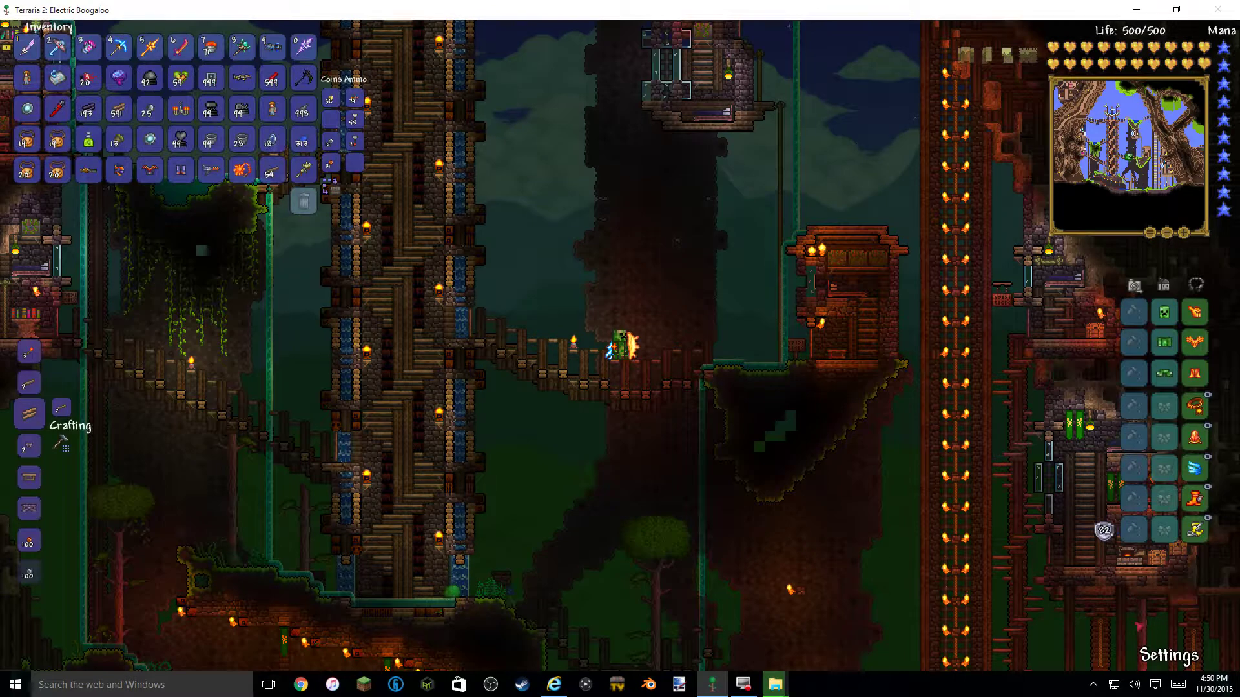
left_click(1168, 655)
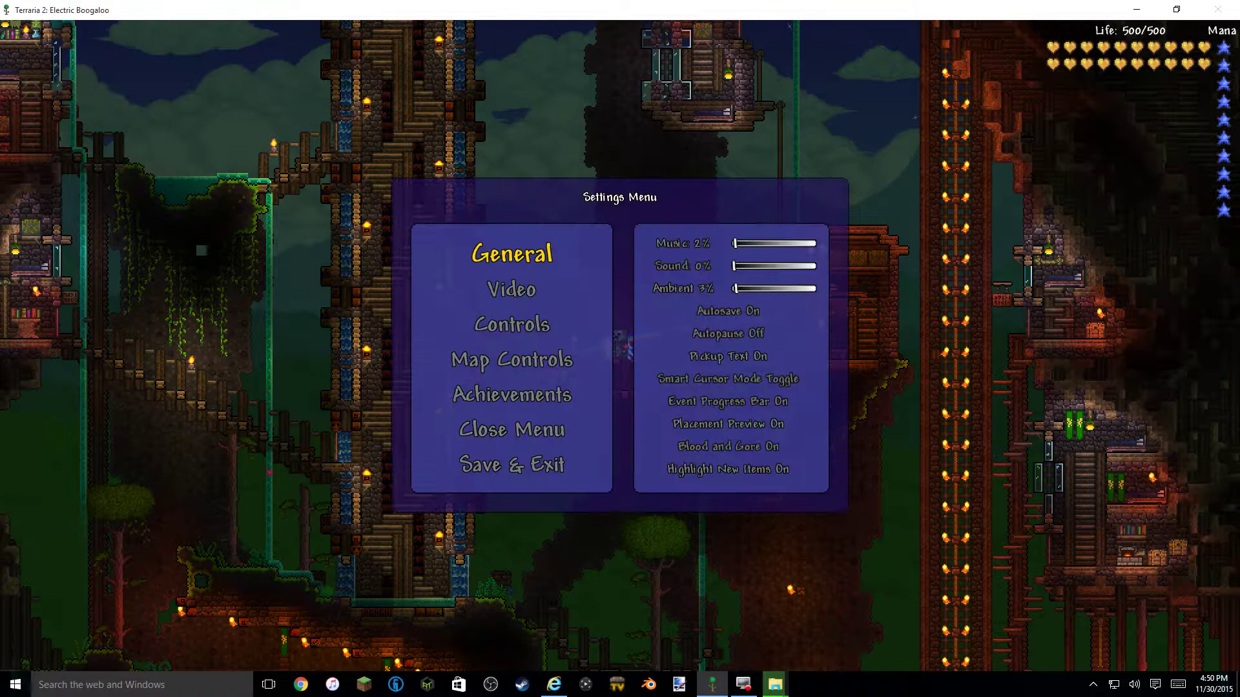
left_click(492, 465)
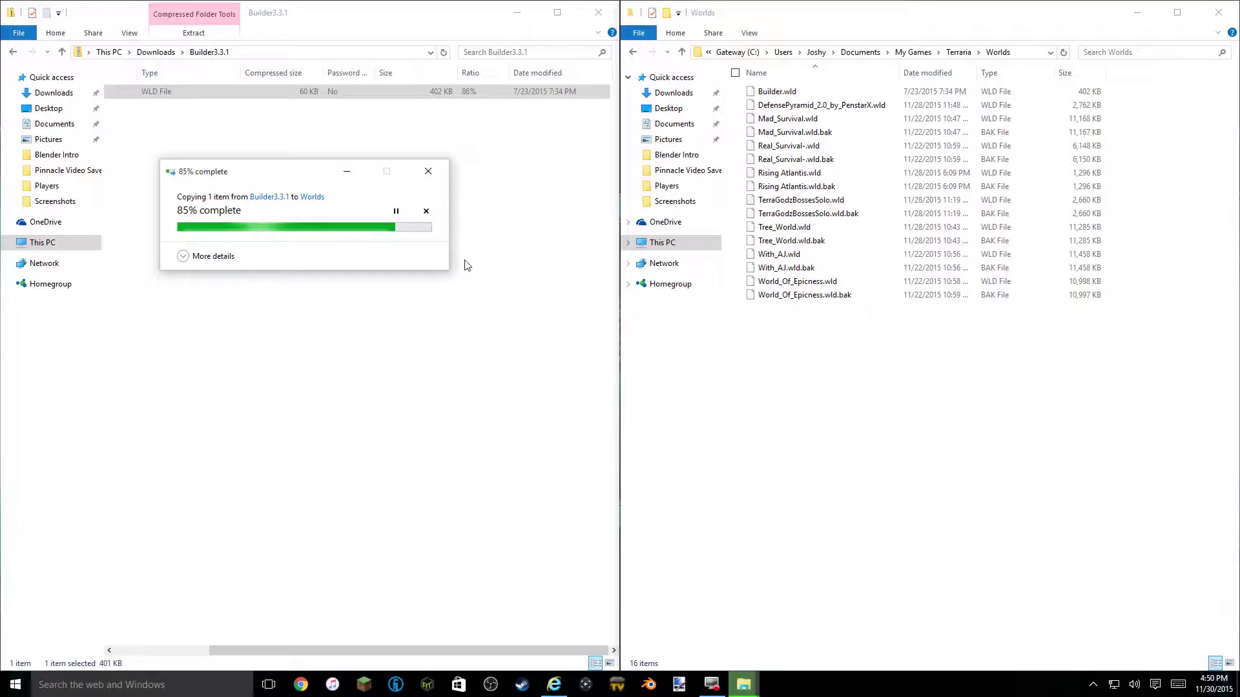
- Bring up the Builder.wld copy progress window and expand its details
left_click(450, 299)
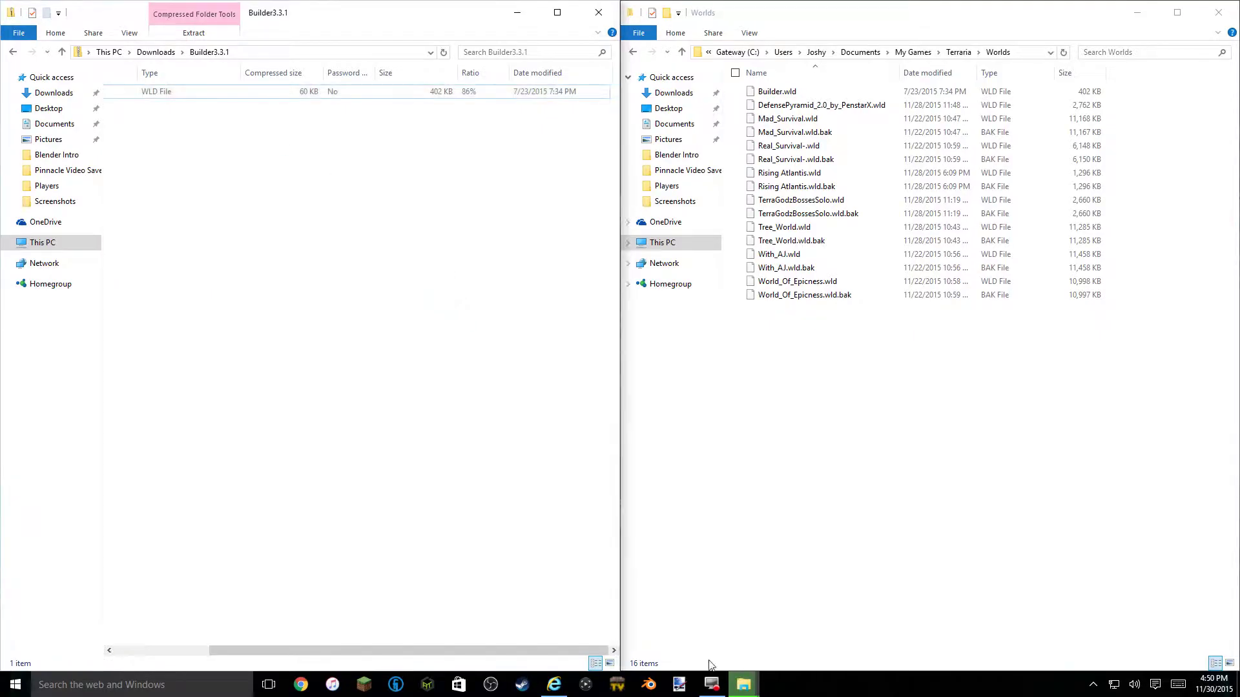
mouse_move(743, 684)
left_click(789, 639)
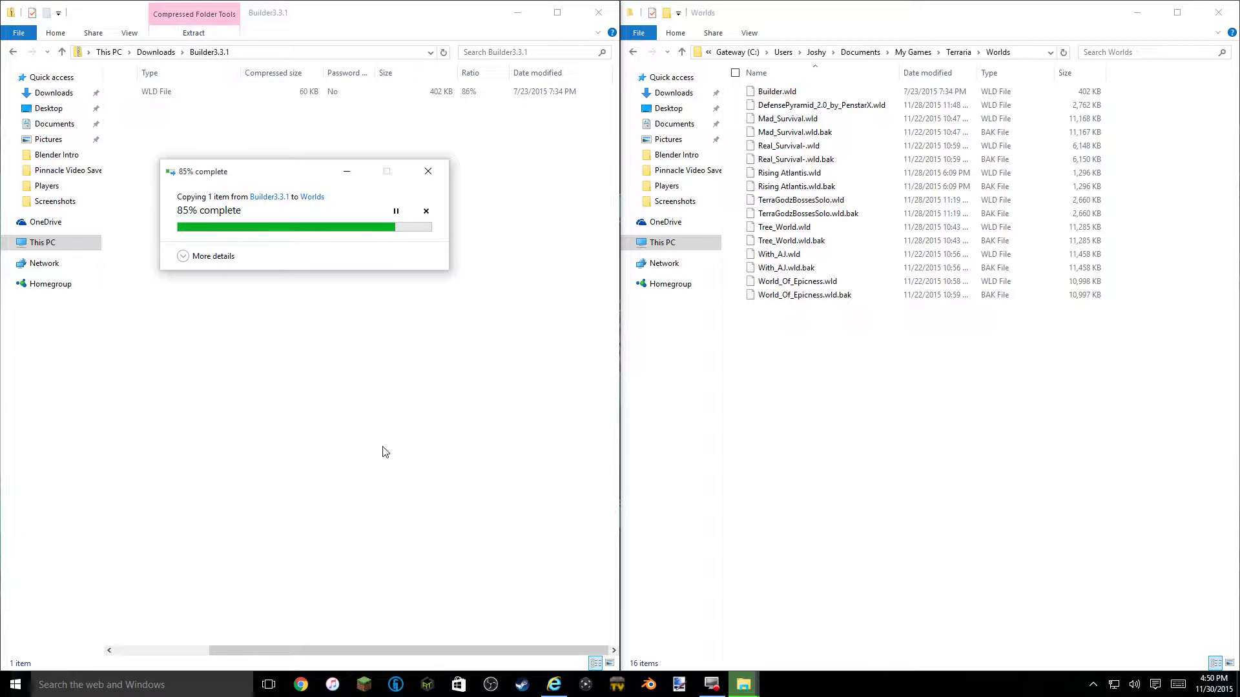
left_click(205, 256)
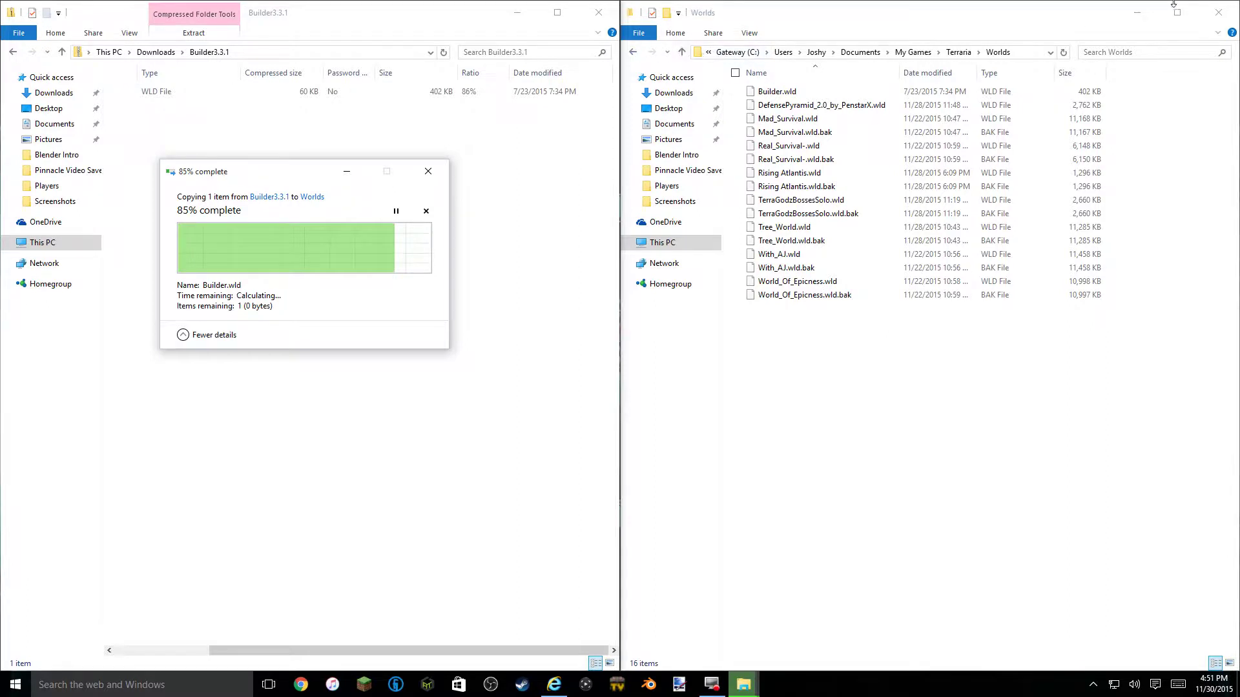
- Close the Worlds folder window and cancel the Builder.wld copy operation
left_click(1218, 12)
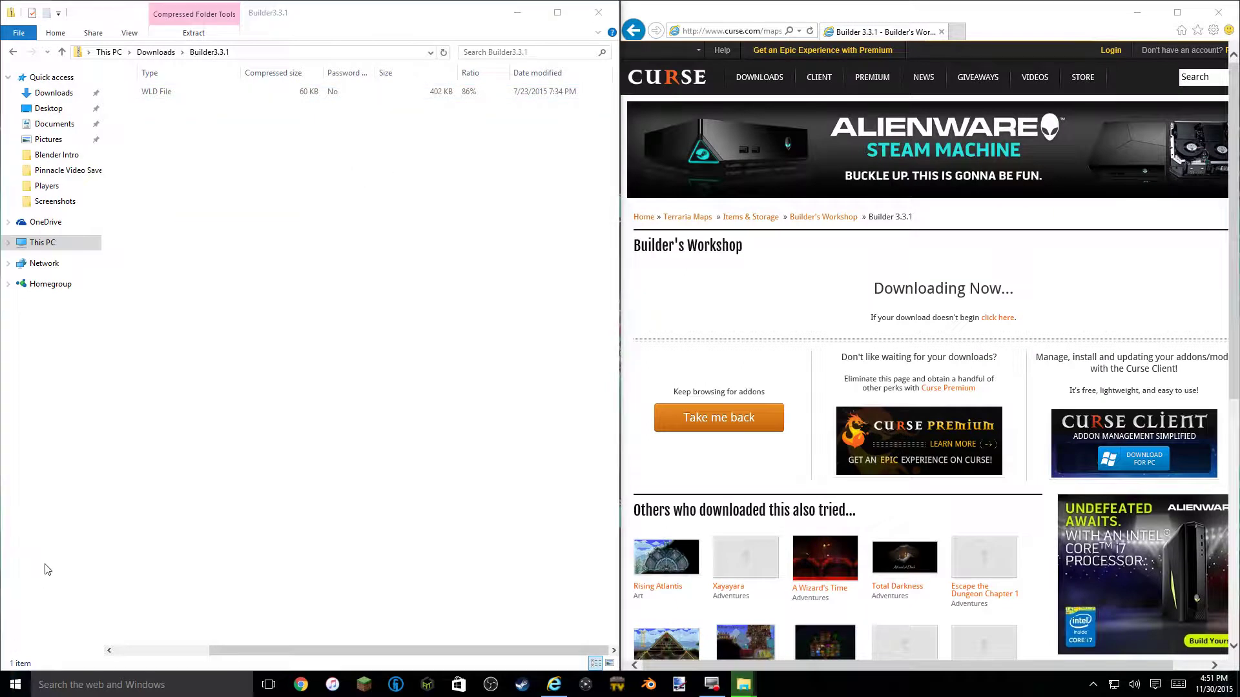
key("super")
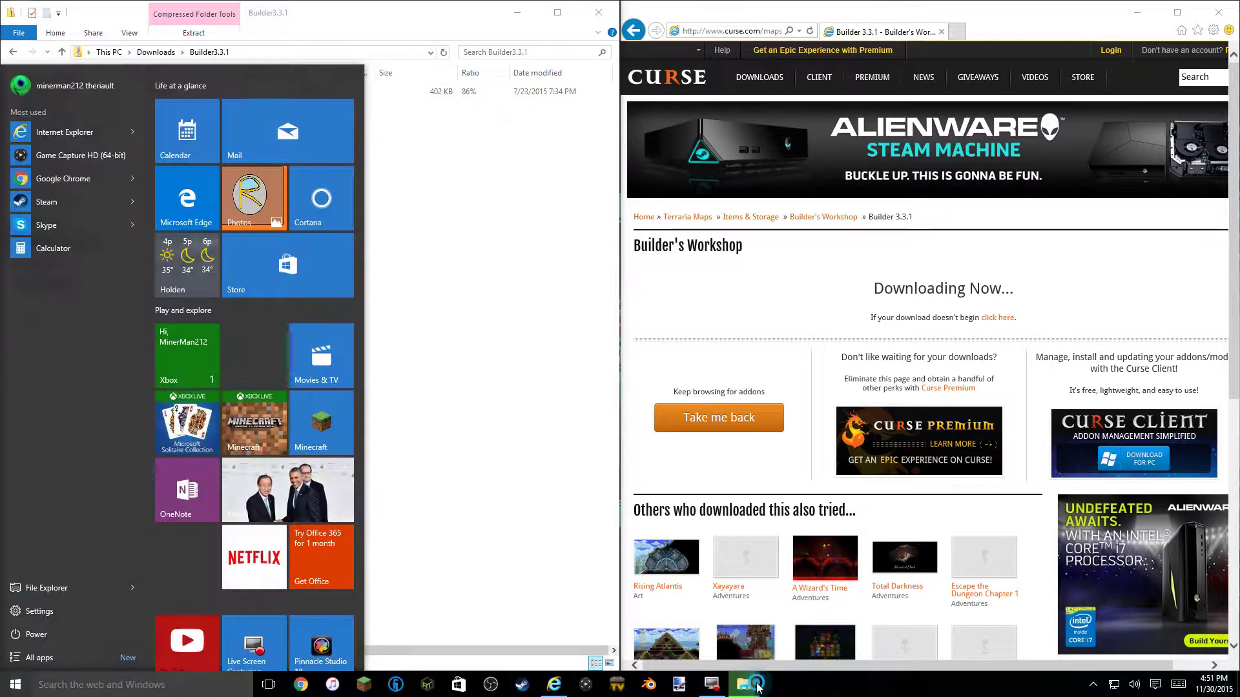
left_click(834, 587)
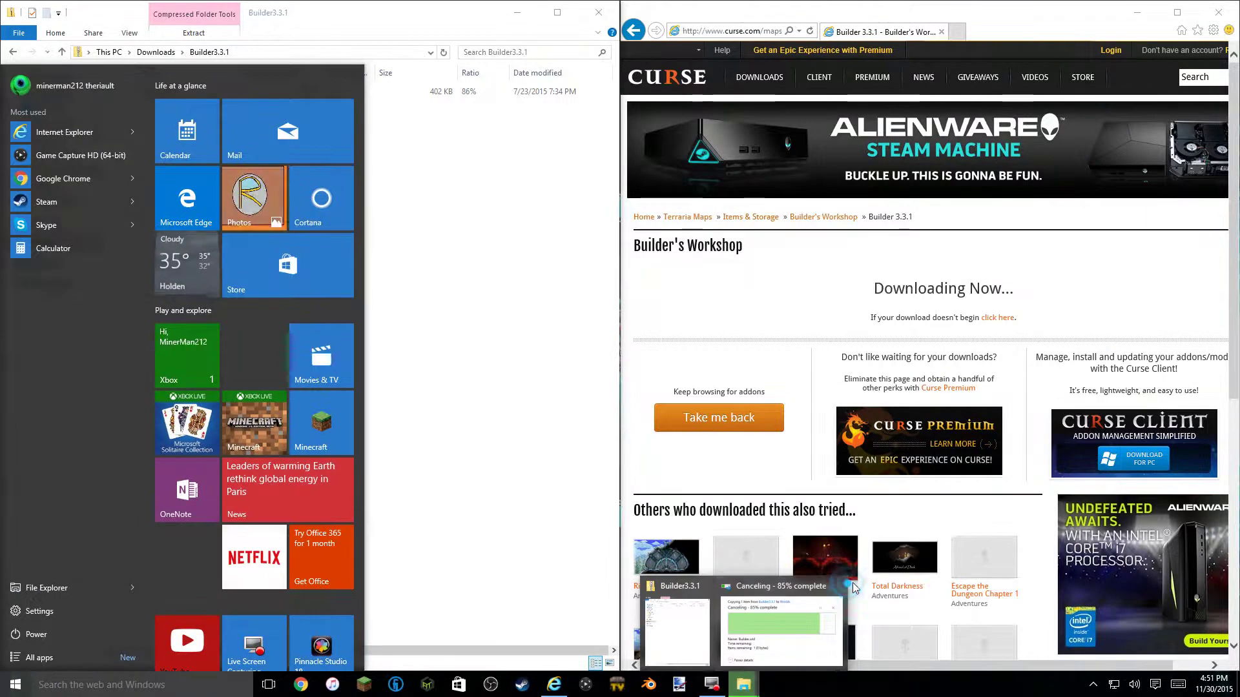
left_click(803, 617)
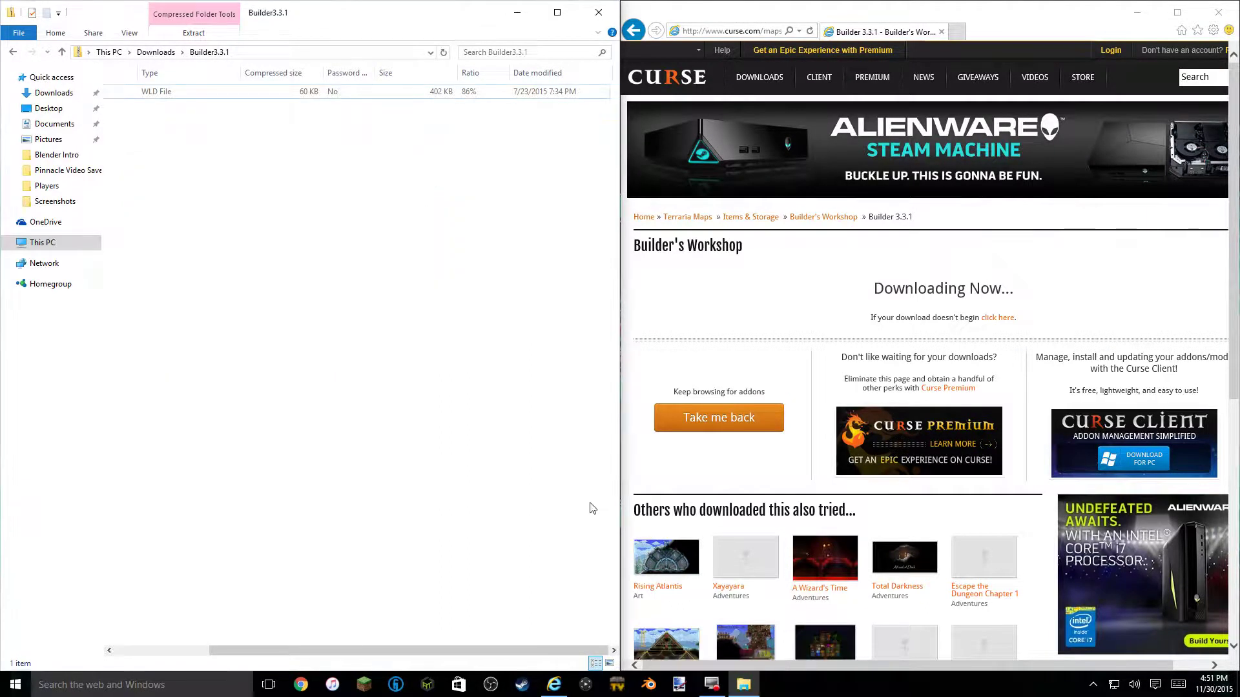
key("super")
type("w")
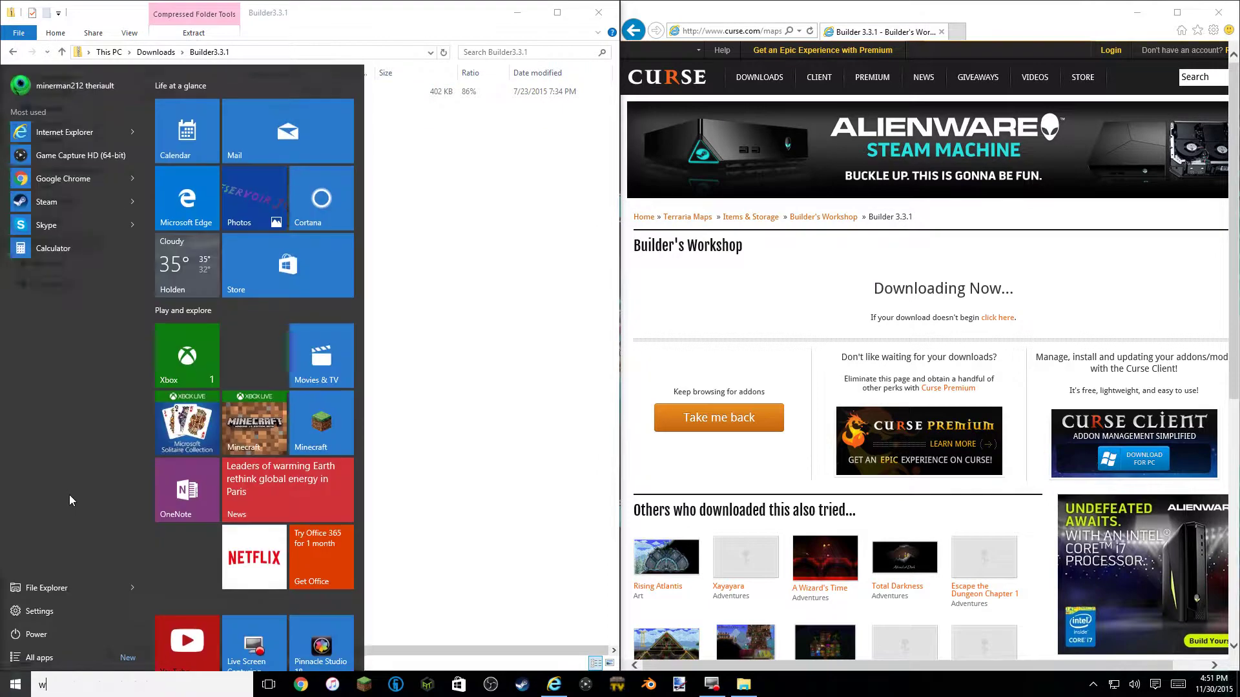
type("orlds")
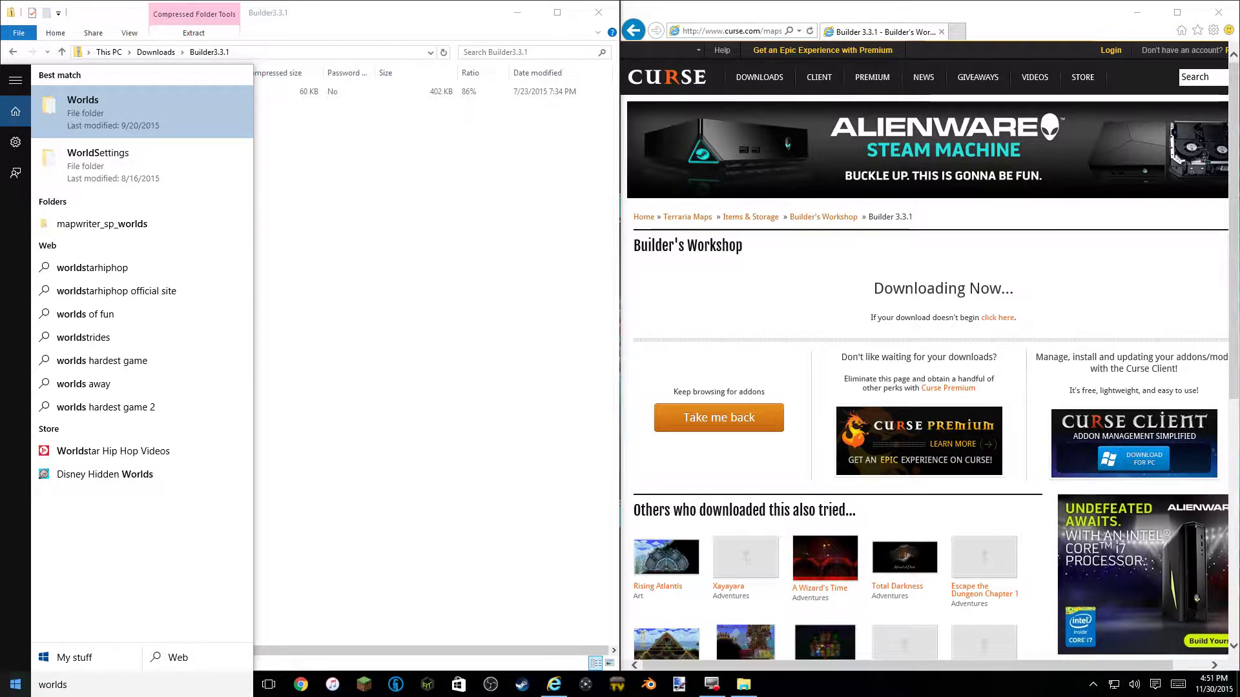
key("BackSpace")
key("BackSpace")
key("BackSpace")
key("BackSpace")
key("BackSpace")
key("BackSpace")
- Search Windows for Terraria and open its Worlds folder to check for Builder.wld
type("Terraria")
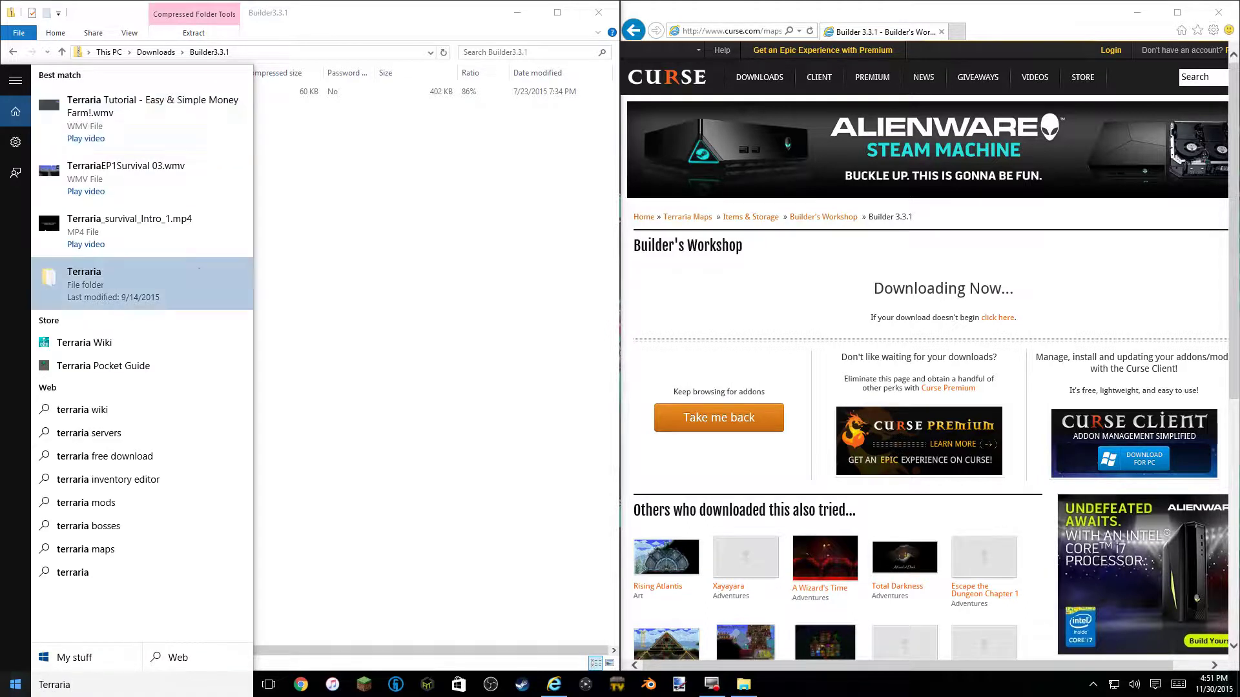
left_click(97, 284)
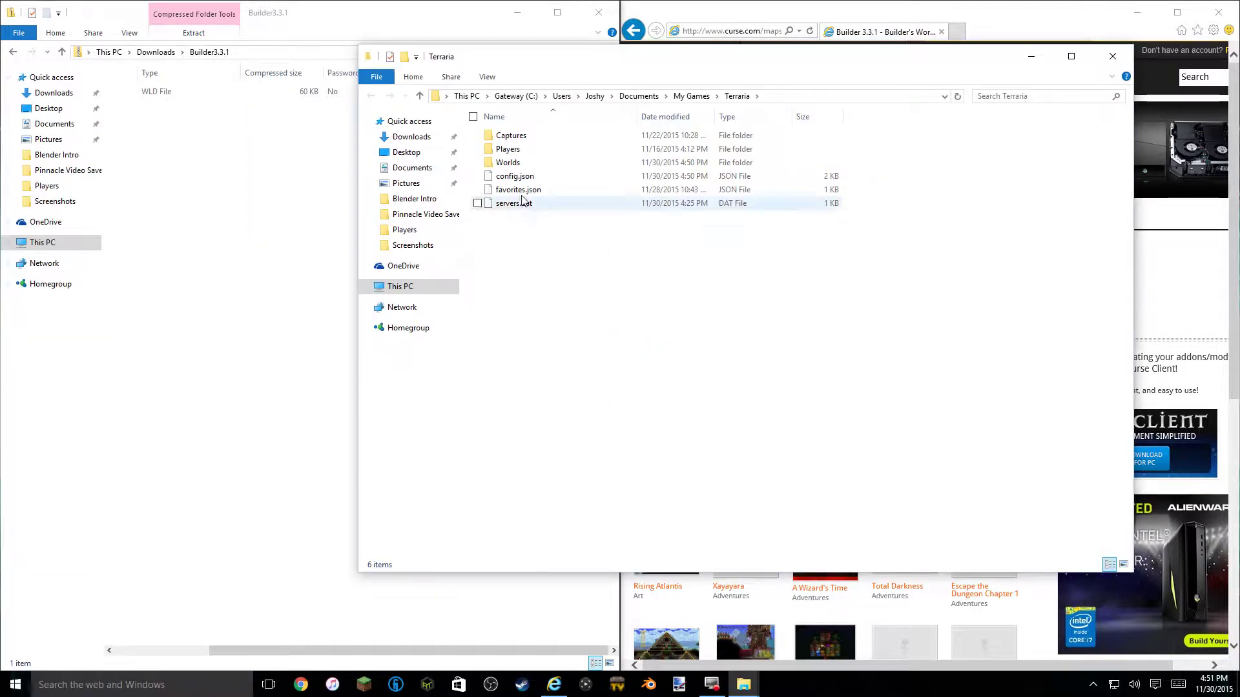
double_click(541, 162)
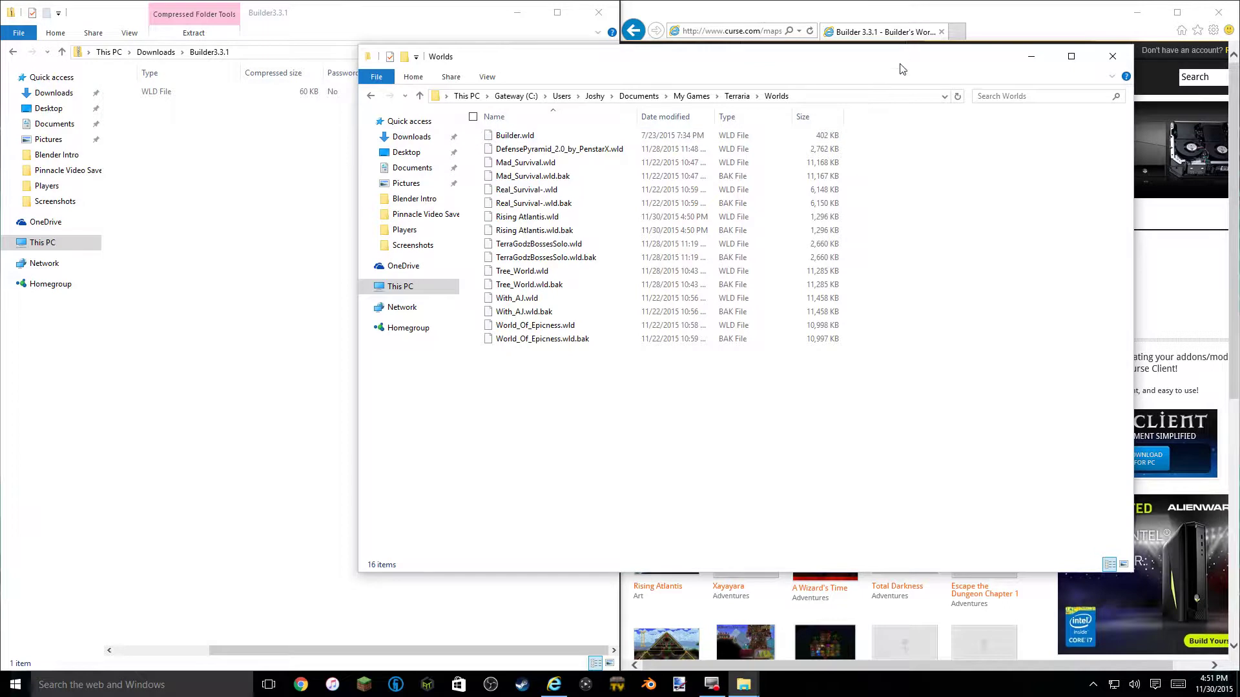
- Minimize the Worlds folder, Internet Explorer and Builder3.3.1 windows to reveal the desktop
left_click(1038, 52)
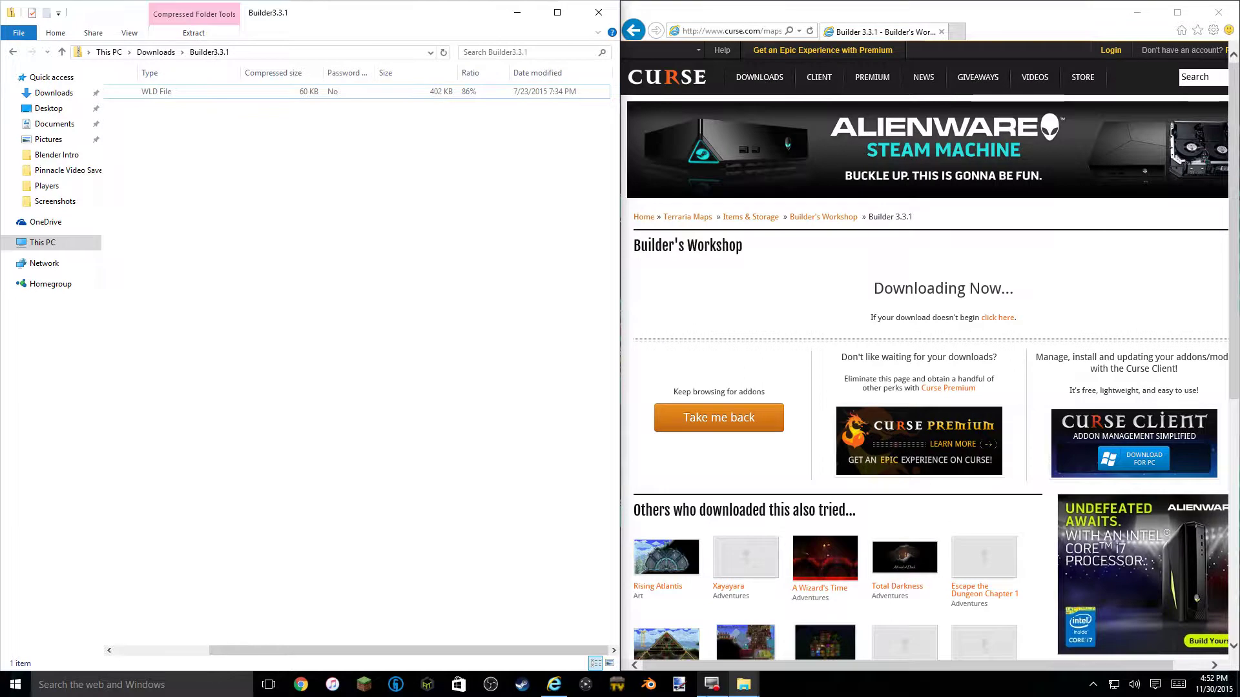
left_click(743, 684)
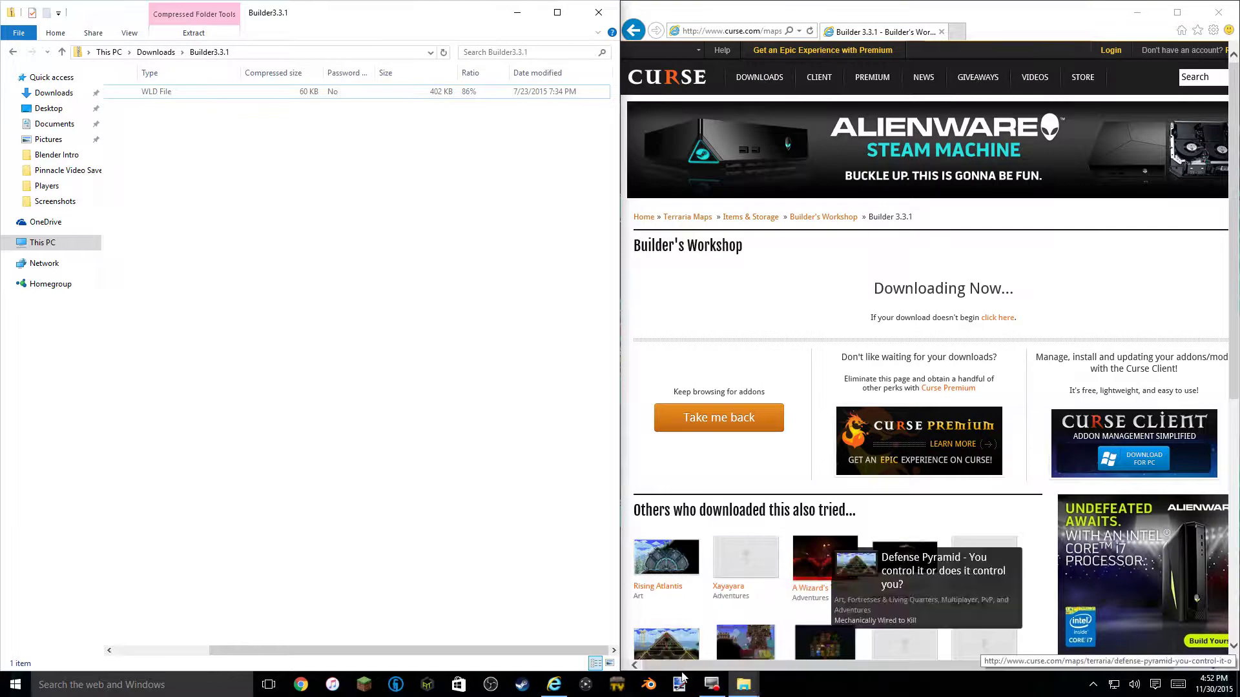
left_click(1137, 12)
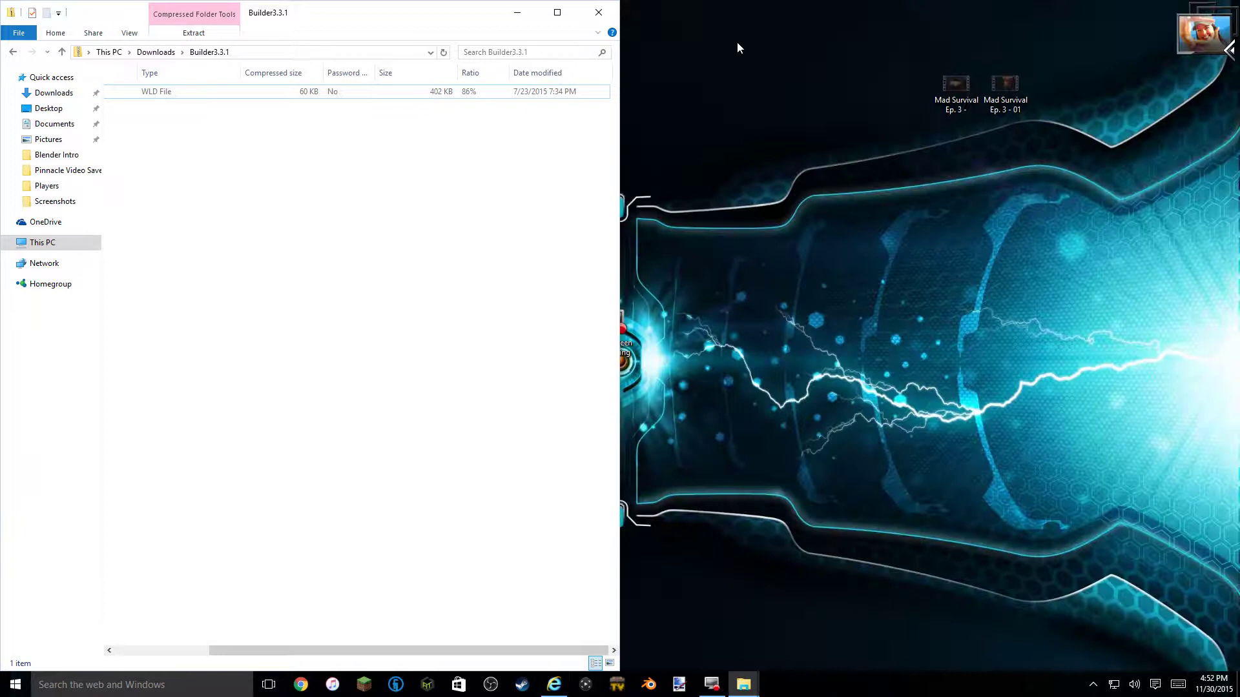
left_click(517, 14)
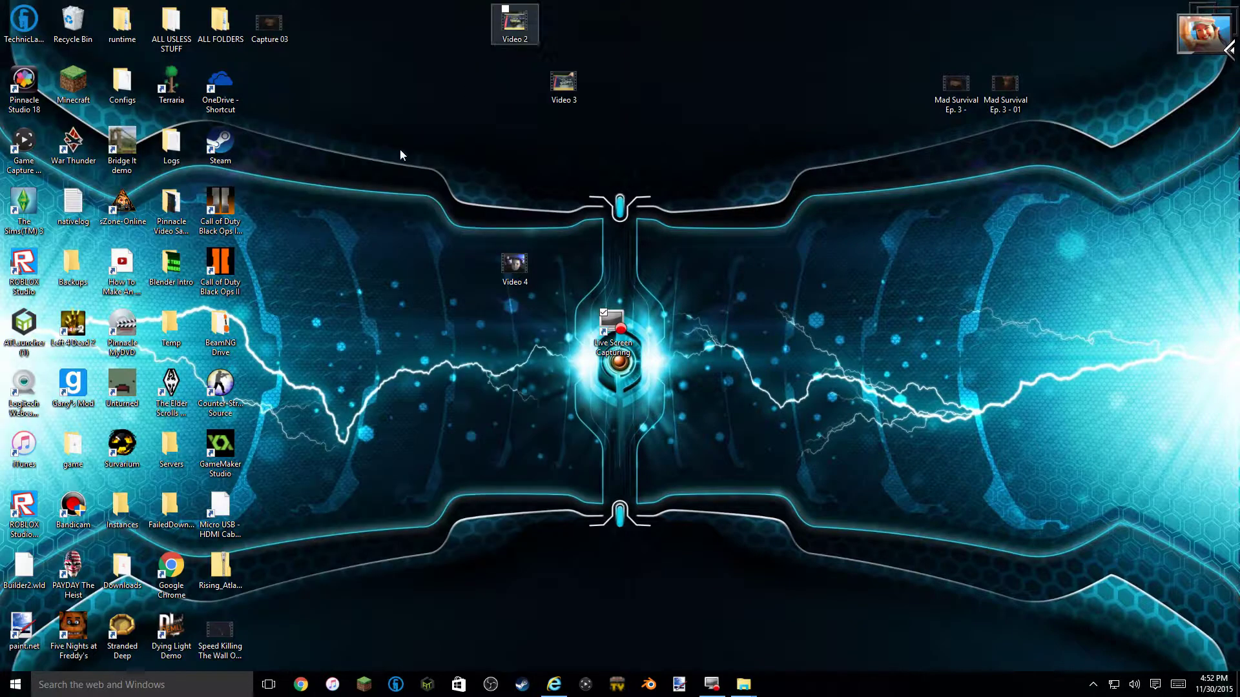
double_click(159, 99)
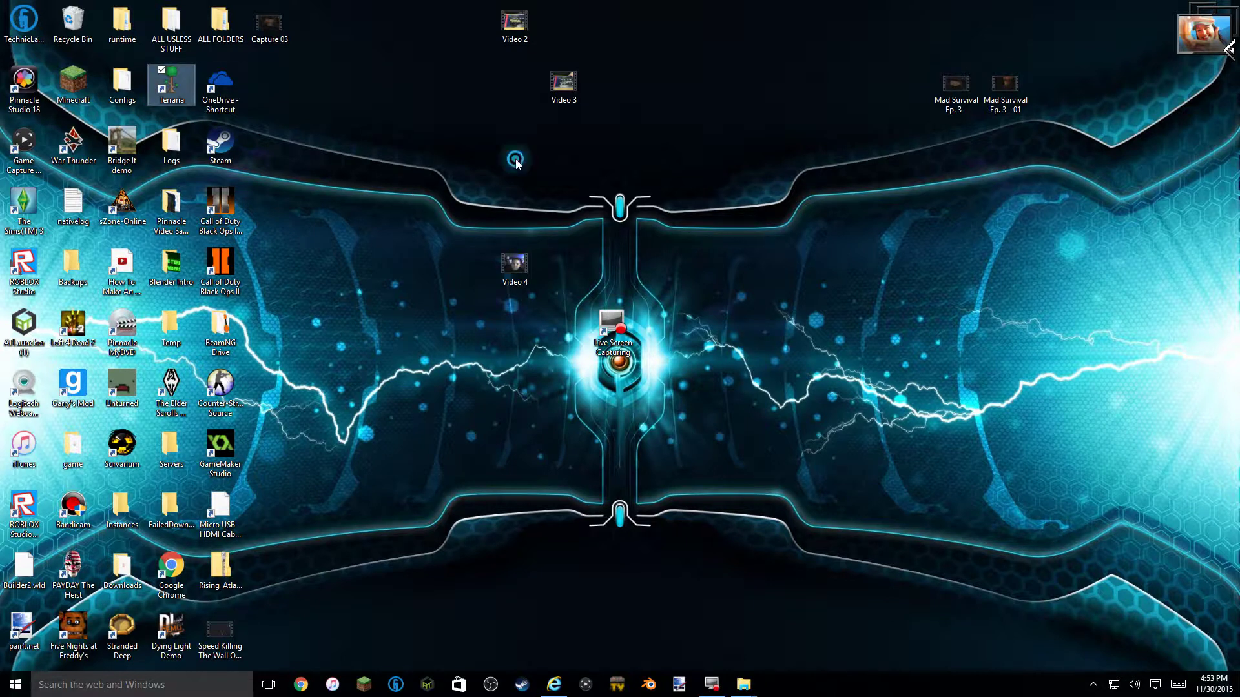
left_click_drag(542, 179, 1238, 672)
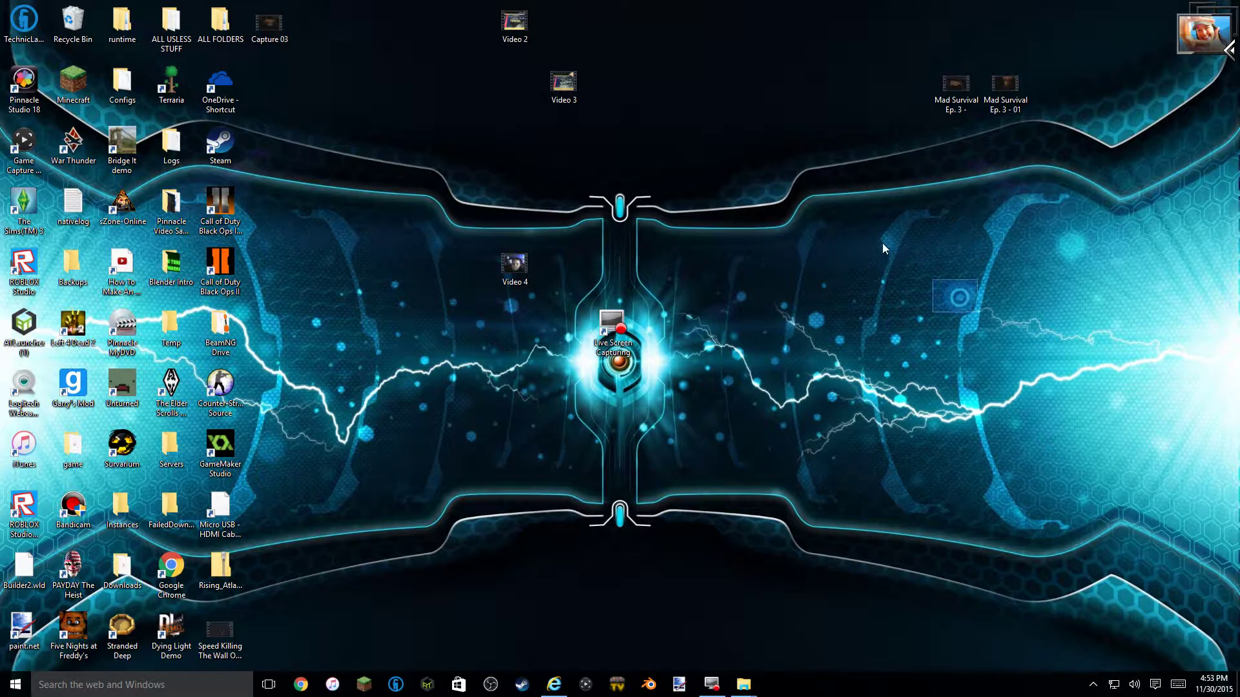
key("alt+F4")
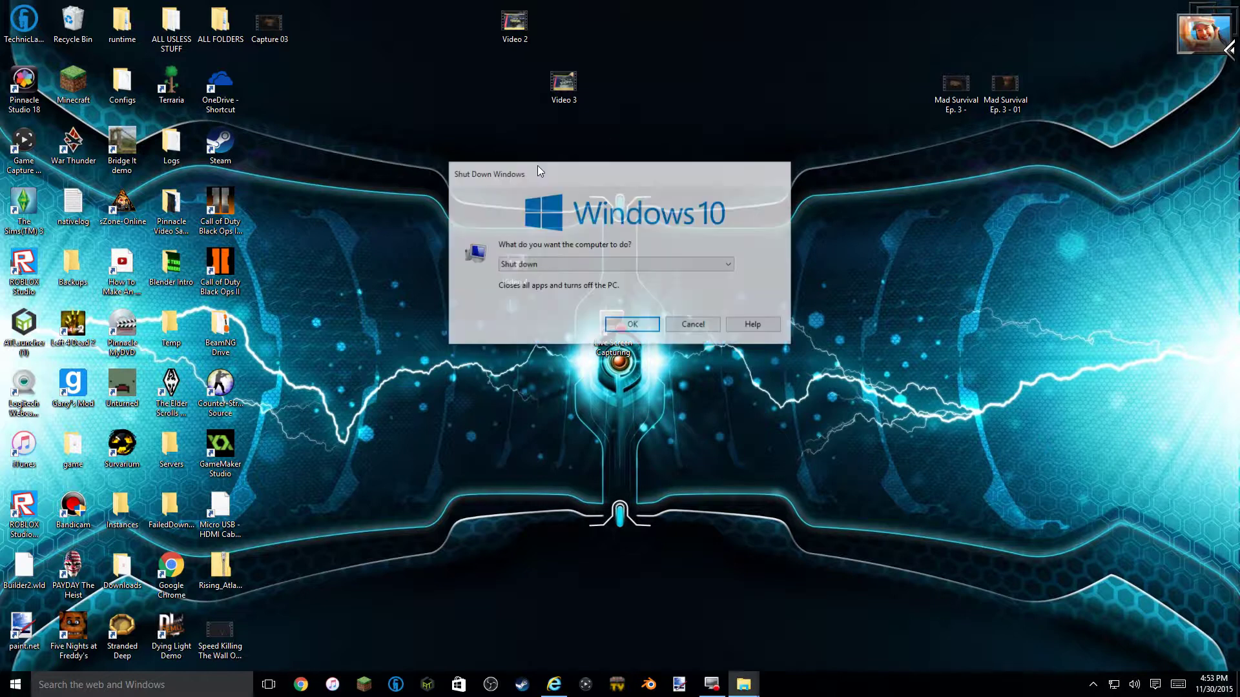
key("Escape")
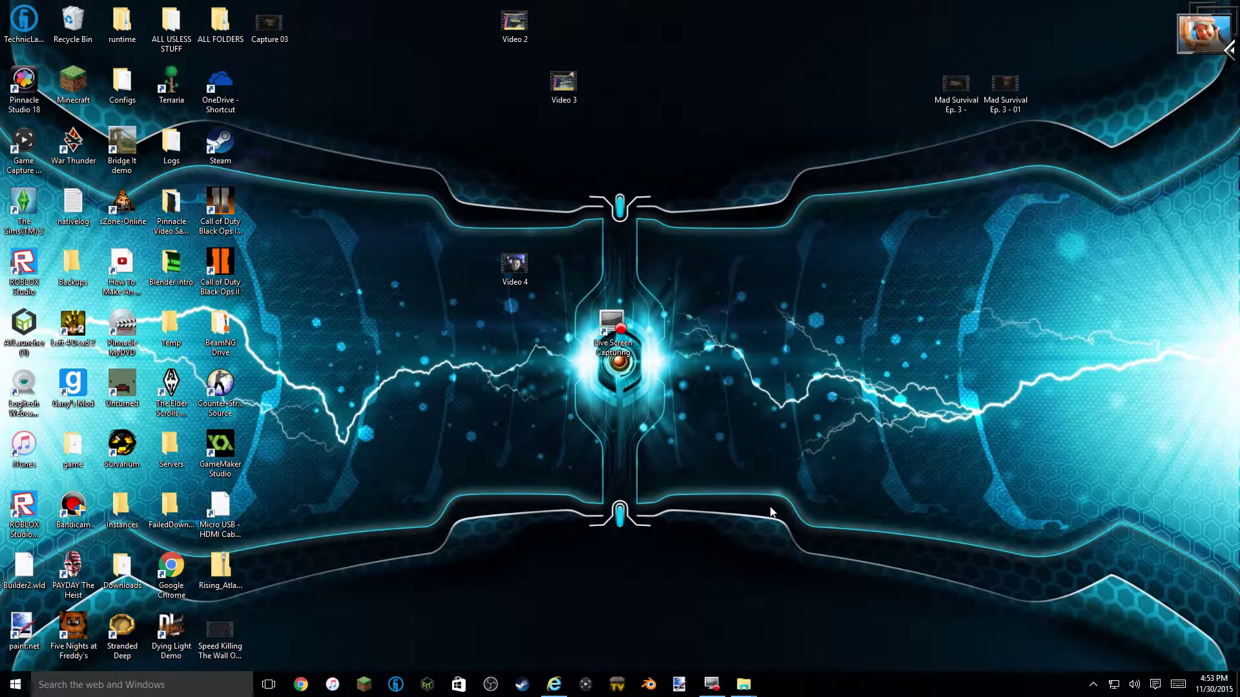
- Launch Terraria from the desktop and choose the third single-player character
double_click(169, 84)
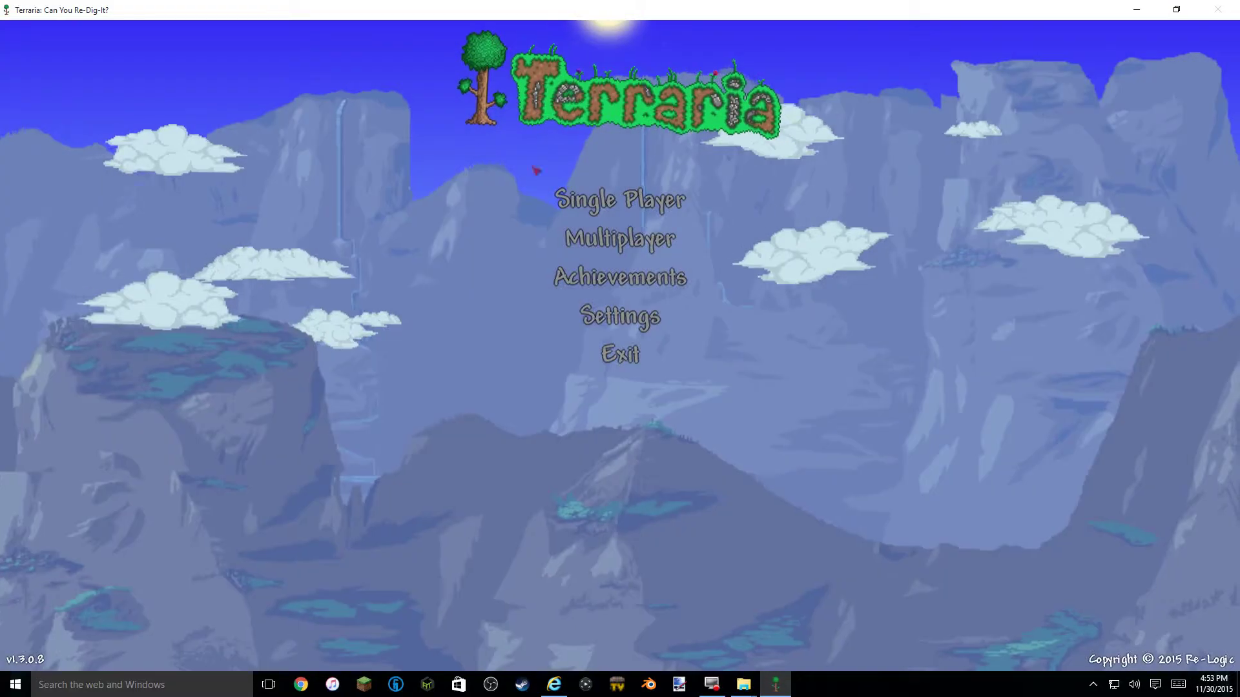
left_click(596, 192)
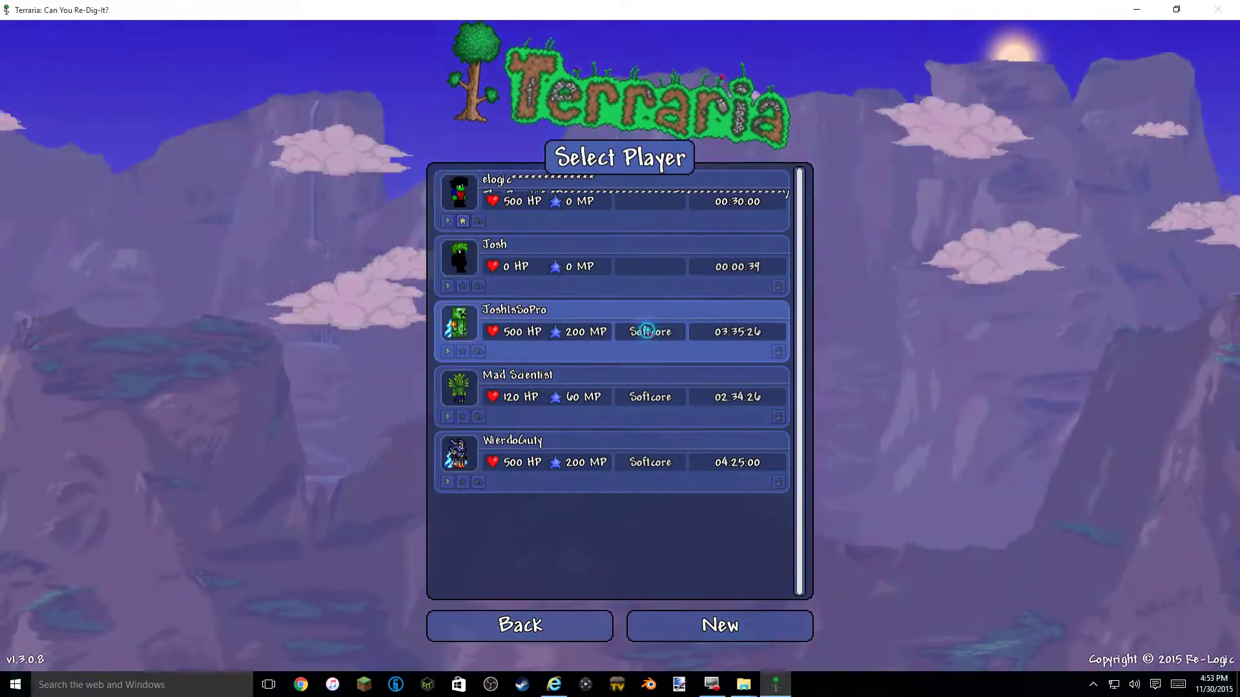
left_click(647, 331)
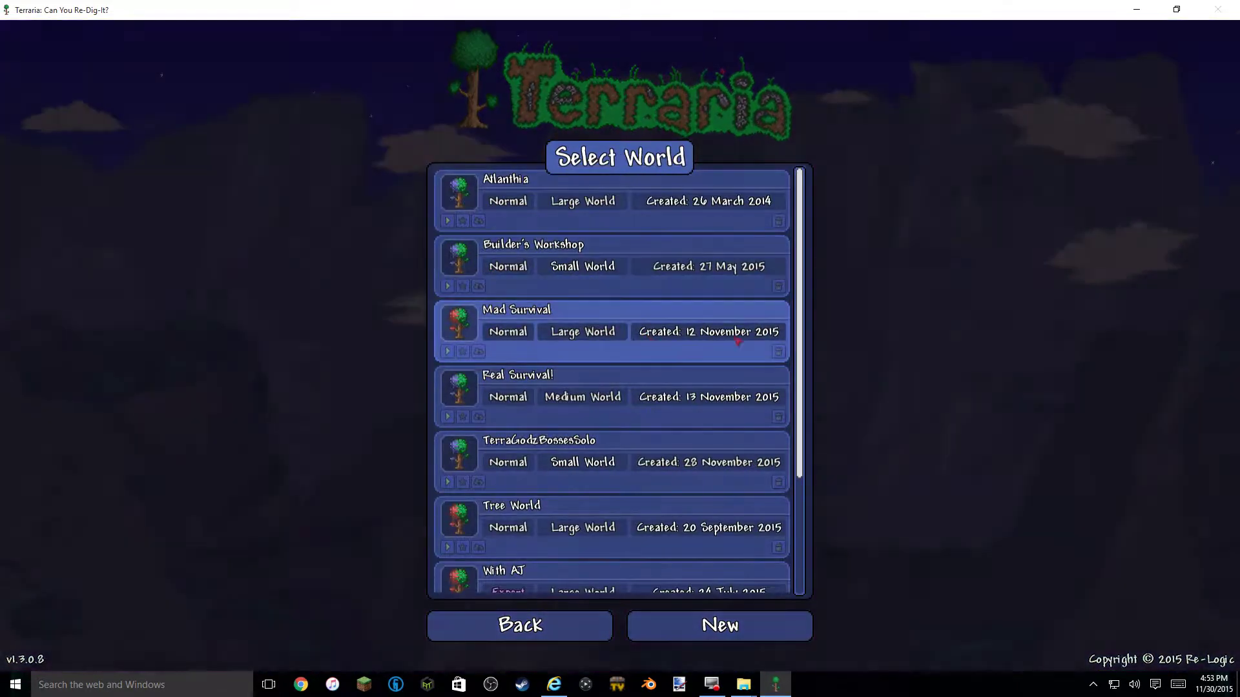
- Look through the world list and open the Builder's Workshop world
scroll(738, 342, "down", 3)
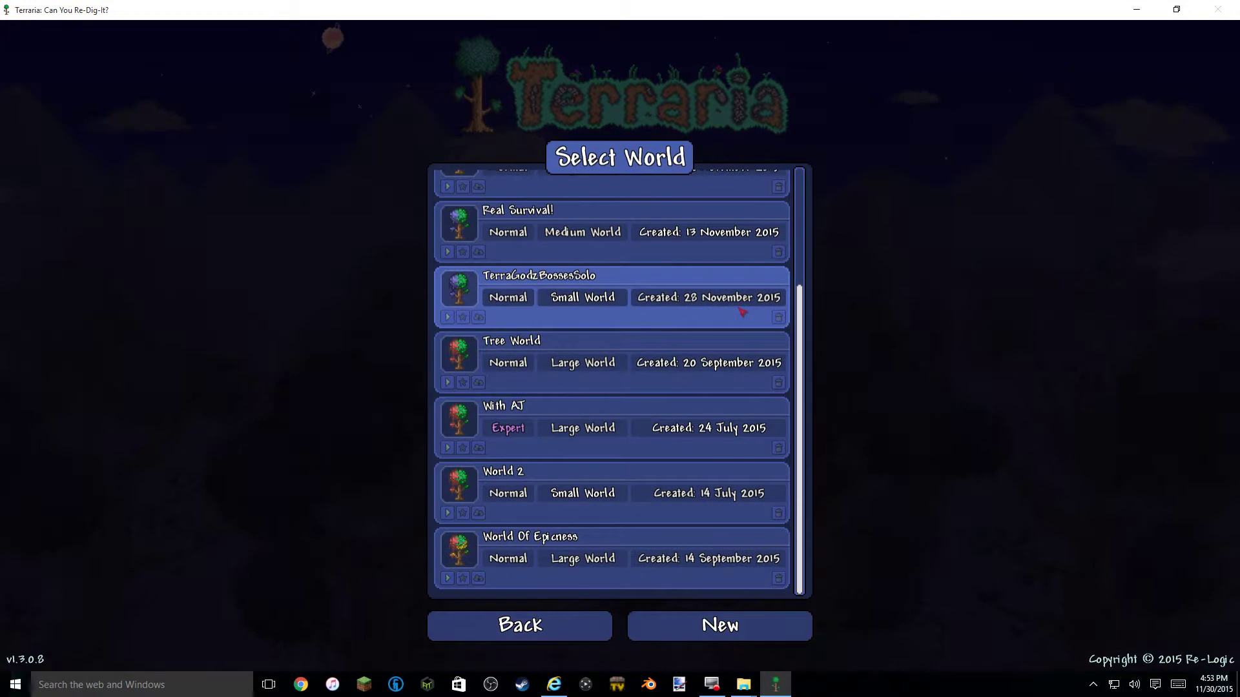
scroll(742, 312, "up", 1)
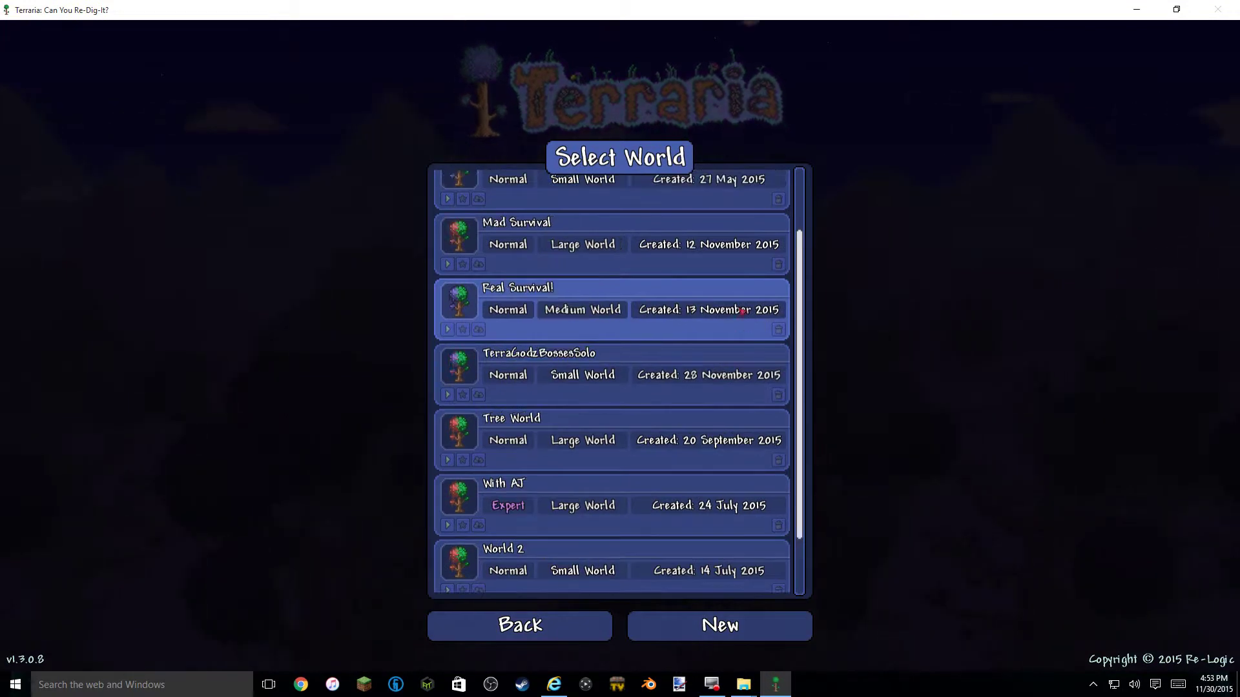
scroll(742, 312, "up", 1)
scroll(711, 300, "up", 1)
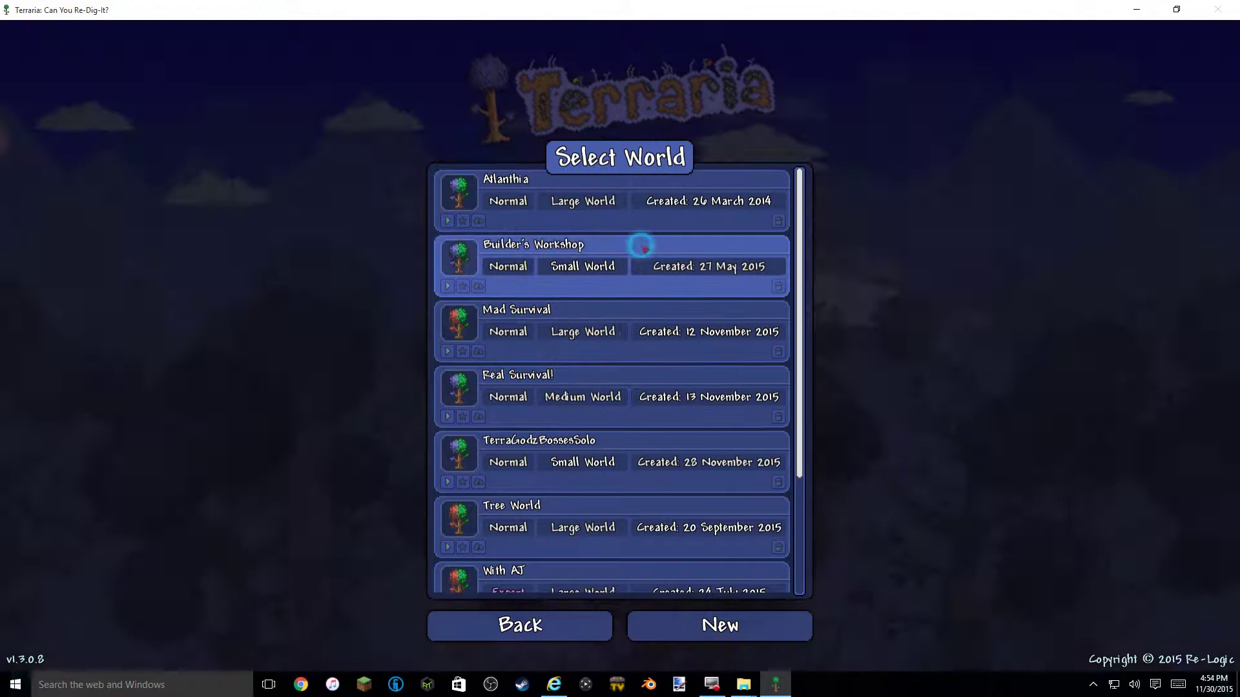
left_click(639, 247)
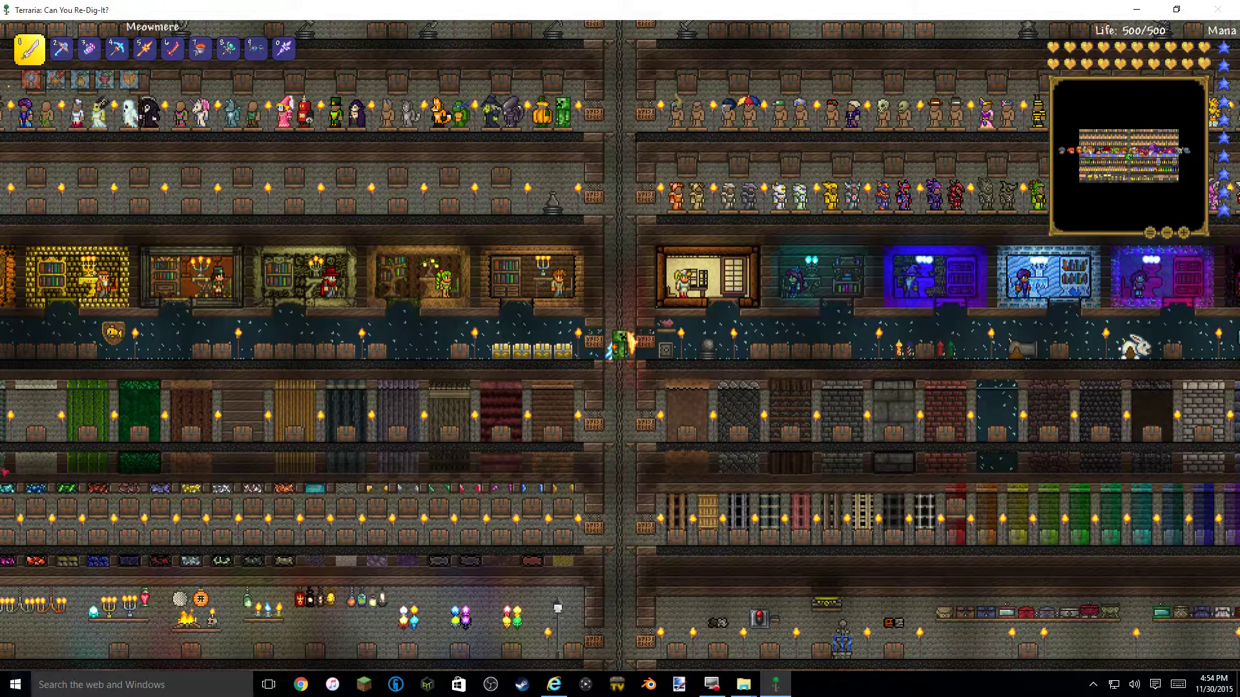
- Equip the Daybreak and open the Life Crystals/Fruit chest beside the central shaft
key("5")
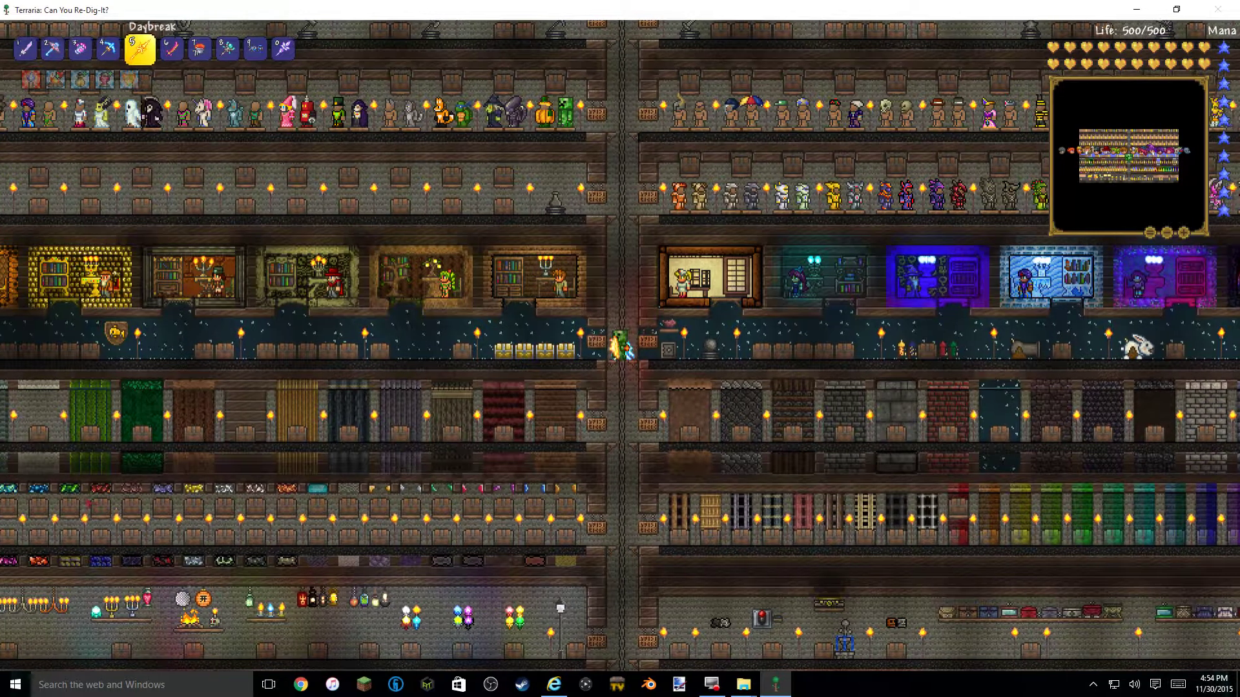
key("a")
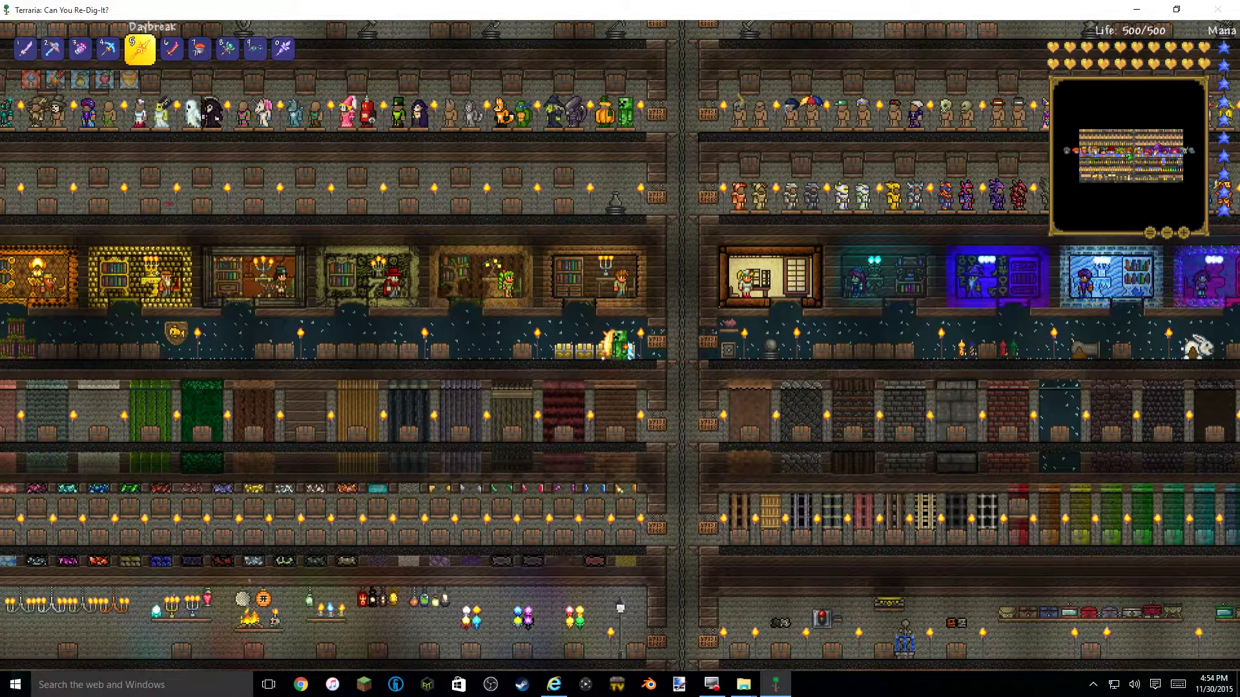
right_click(601, 355)
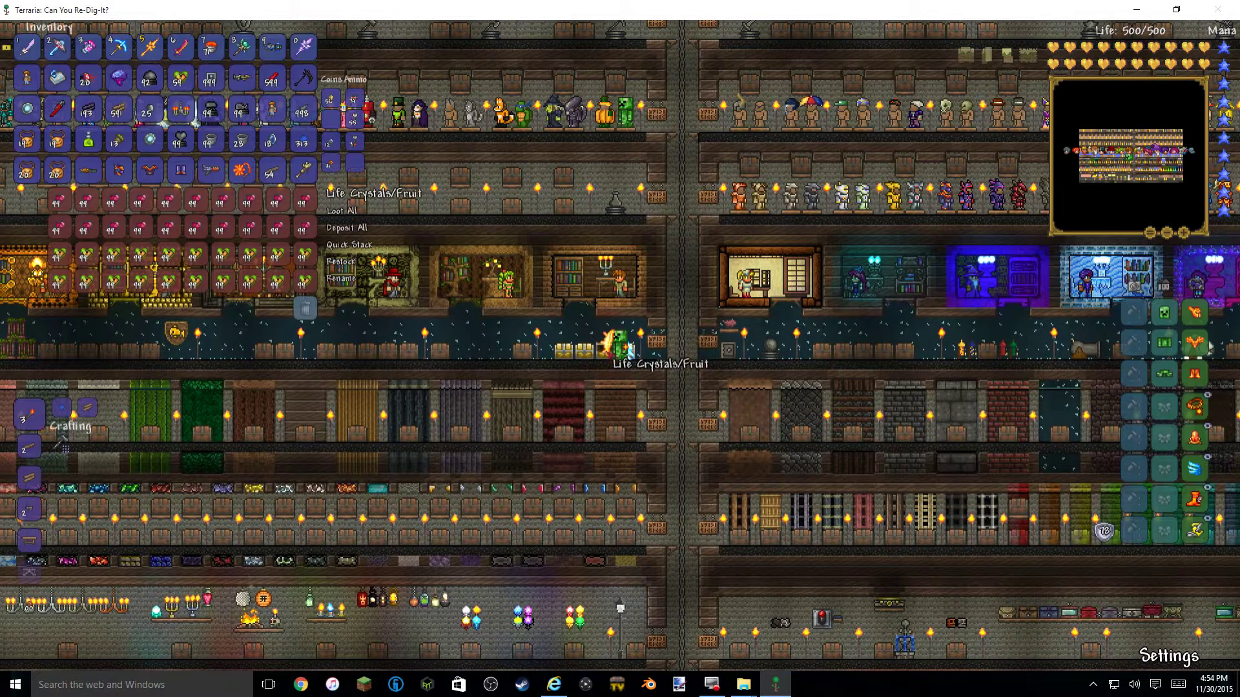
- Open the neighbouring Money chest and trash the old contents of the inventory's coin slots
key("a")
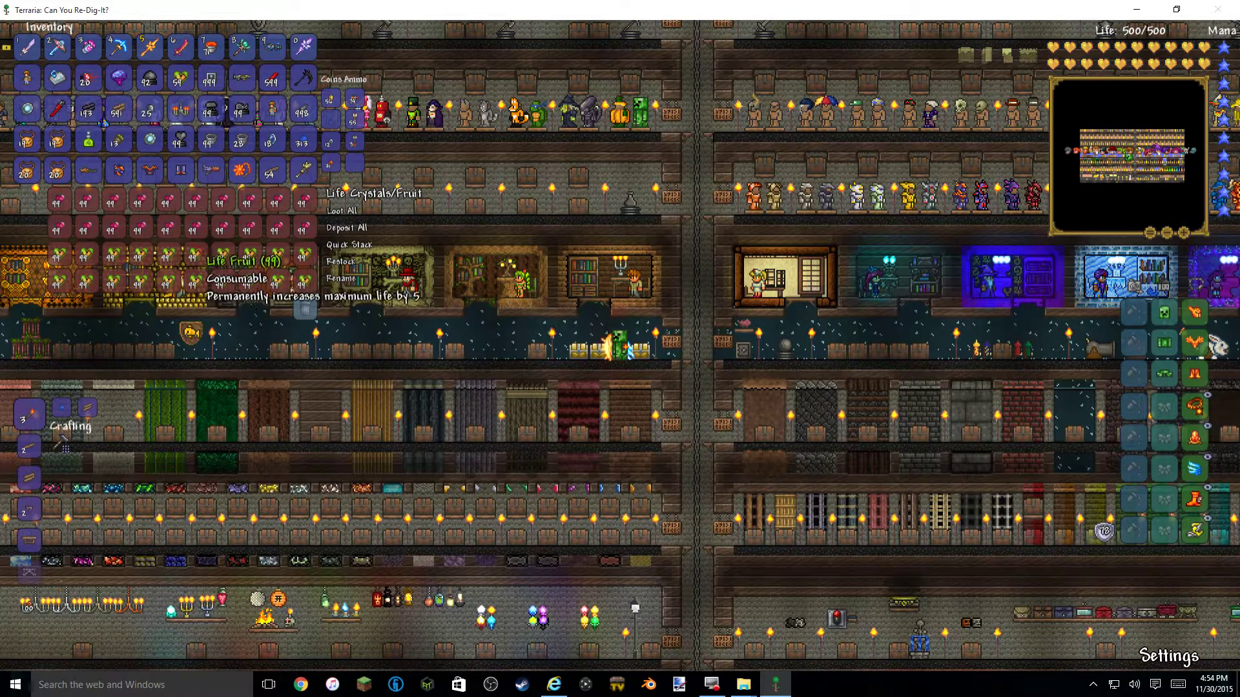
right_click(638, 352)
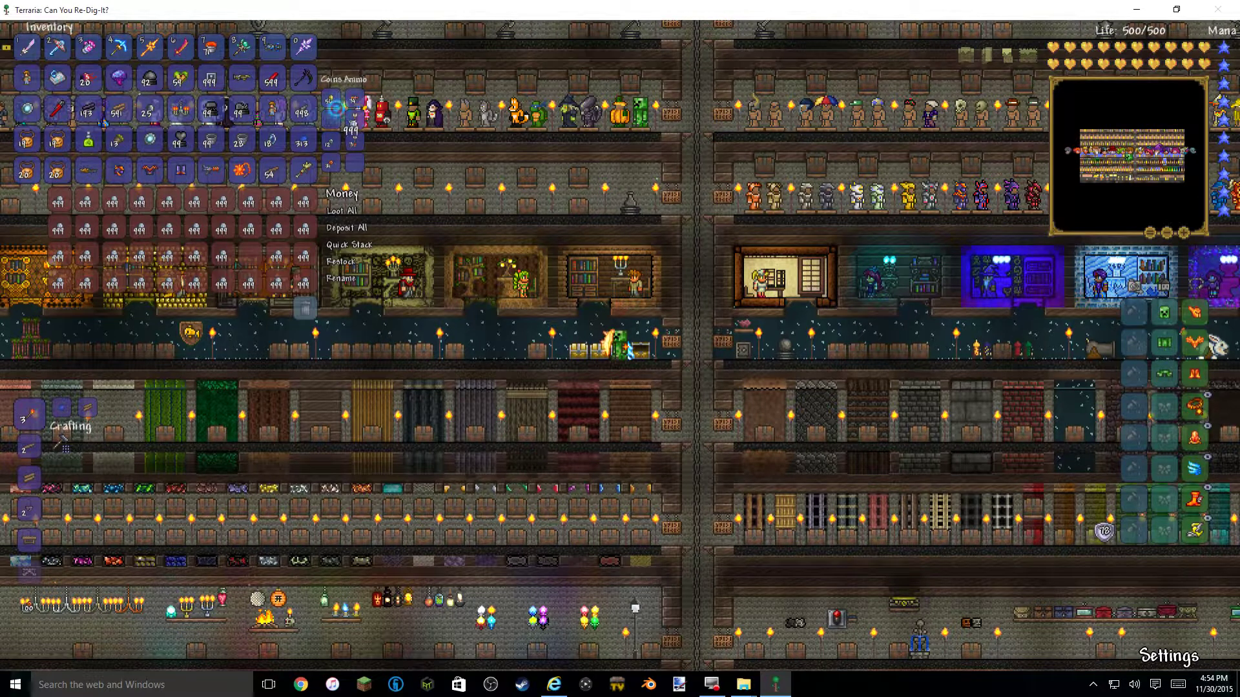
left_click(353, 123)
left_click(330, 121)
left_click(354, 121)
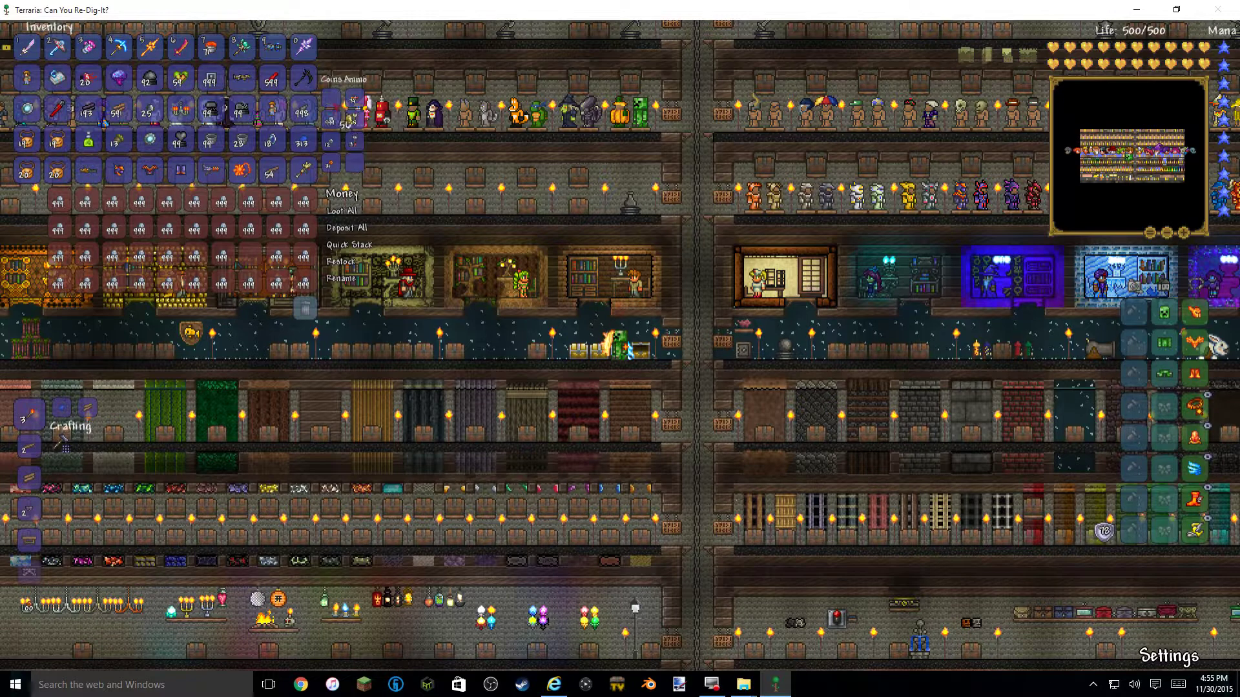
left_click(305, 309)
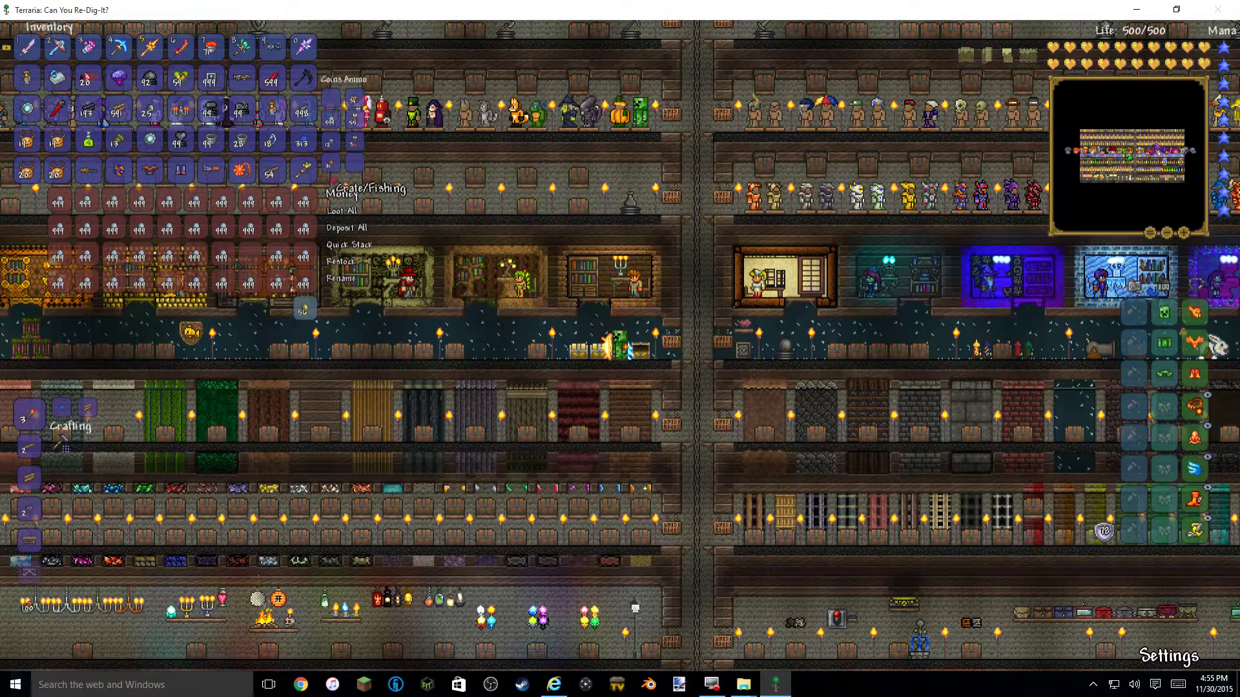
left_click(330, 142)
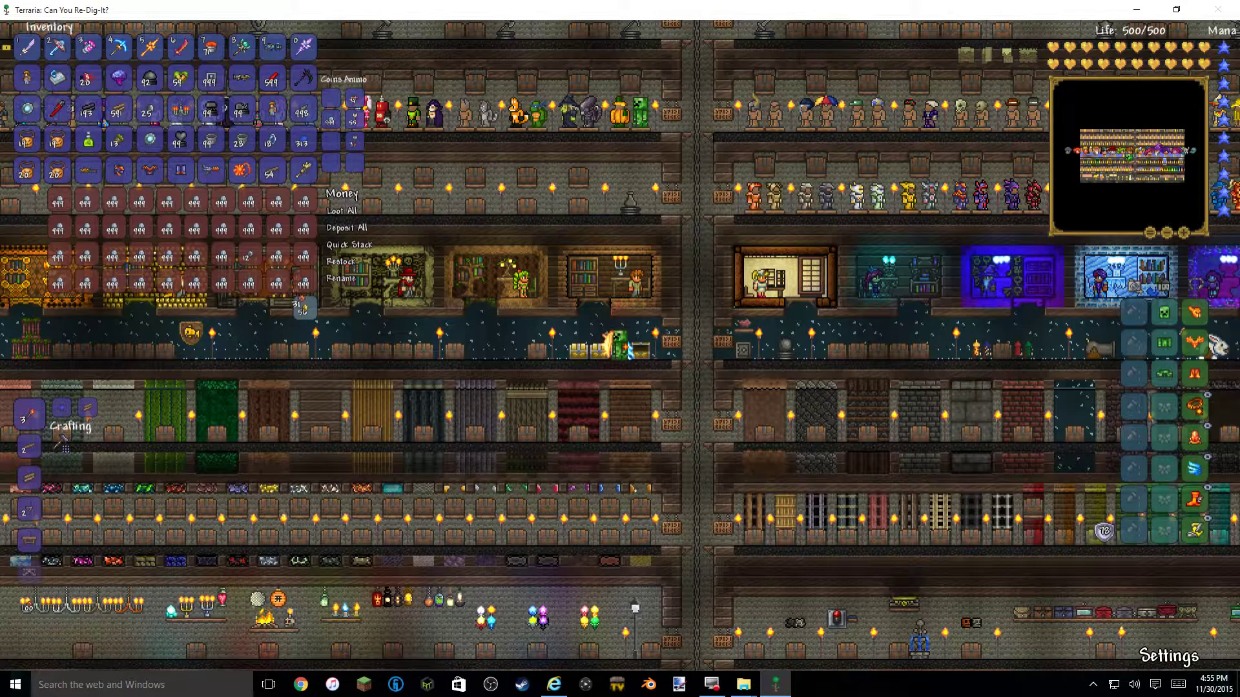
left_click(314, 315)
- Fill the coin slots with stacks of 999 Platinum Coins from the Money chest
left_click(304, 282)
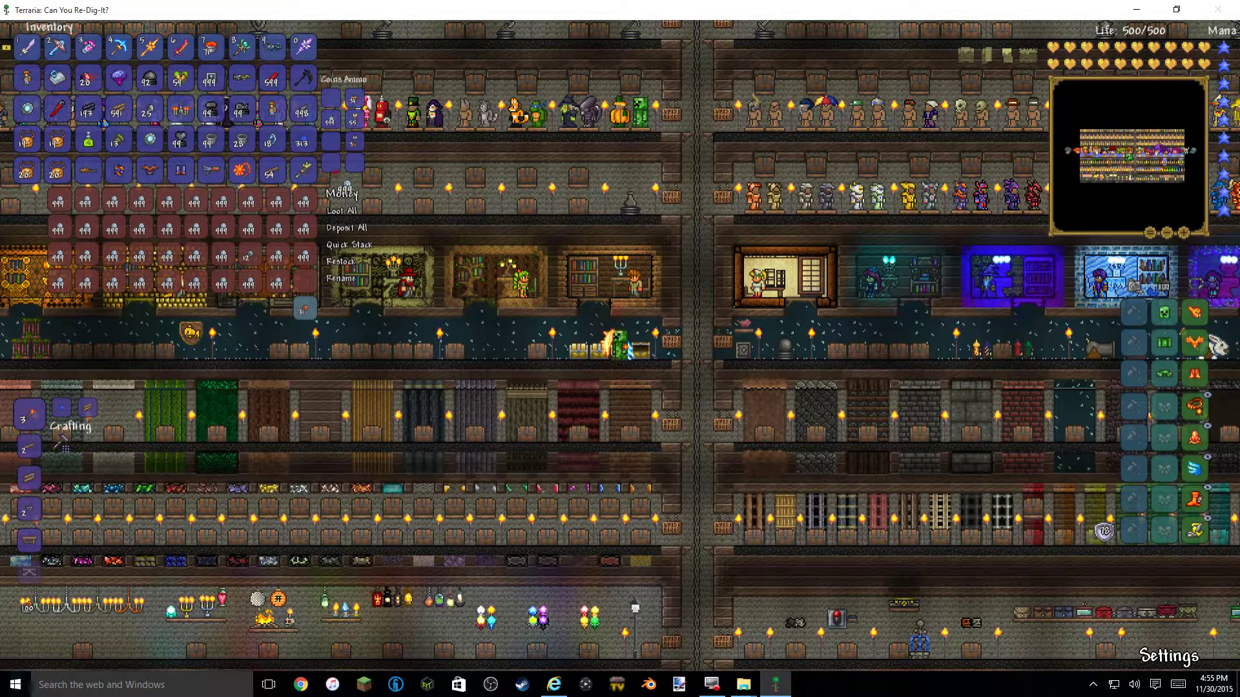
left_click(331, 141)
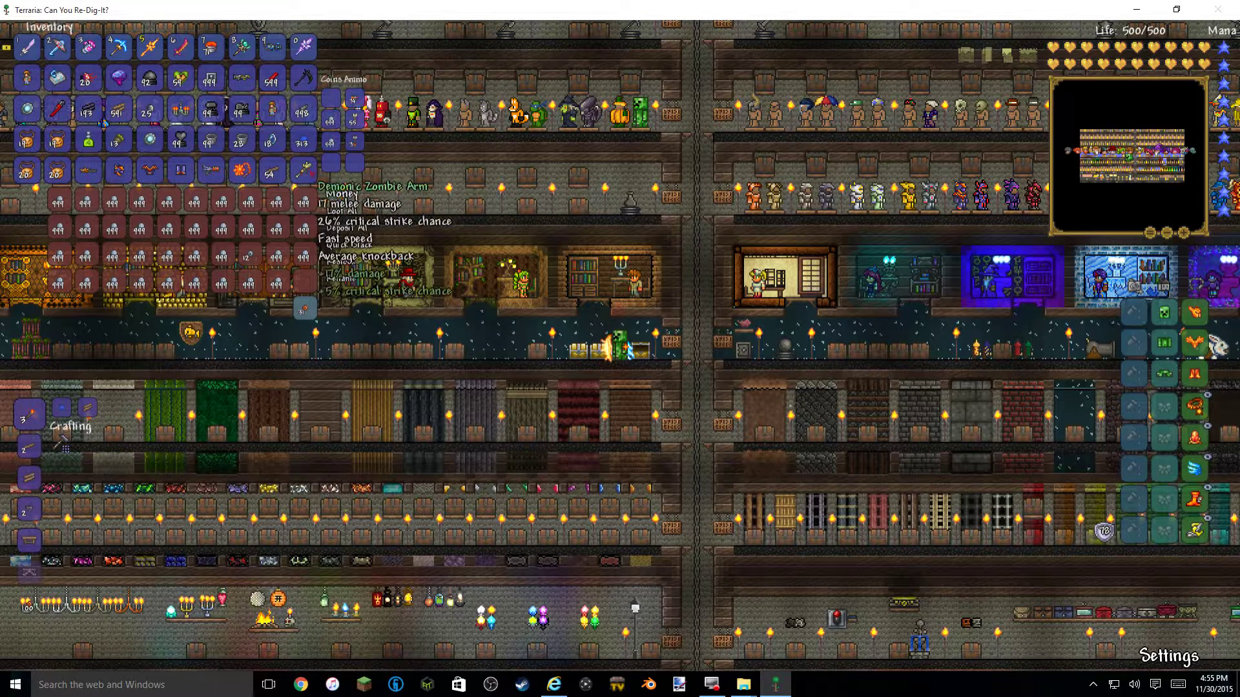
left_click(303, 257)
left_click(330, 164)
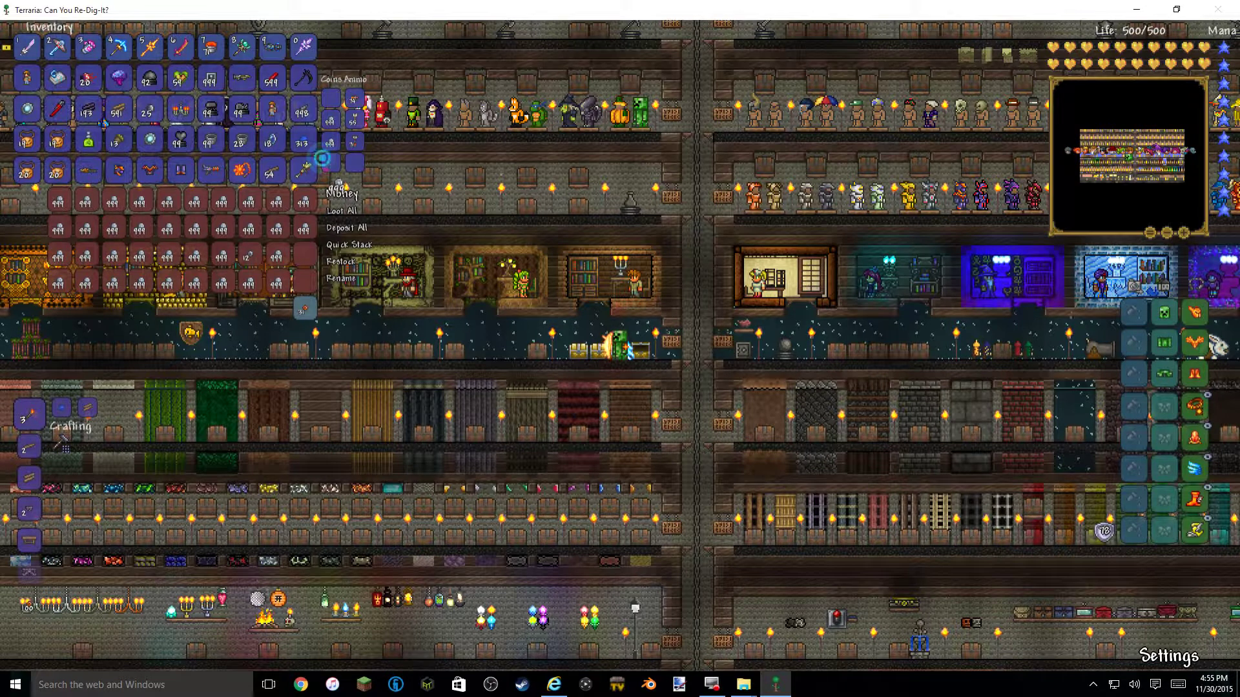
left_click(304, 229)
left_click(330, 99)
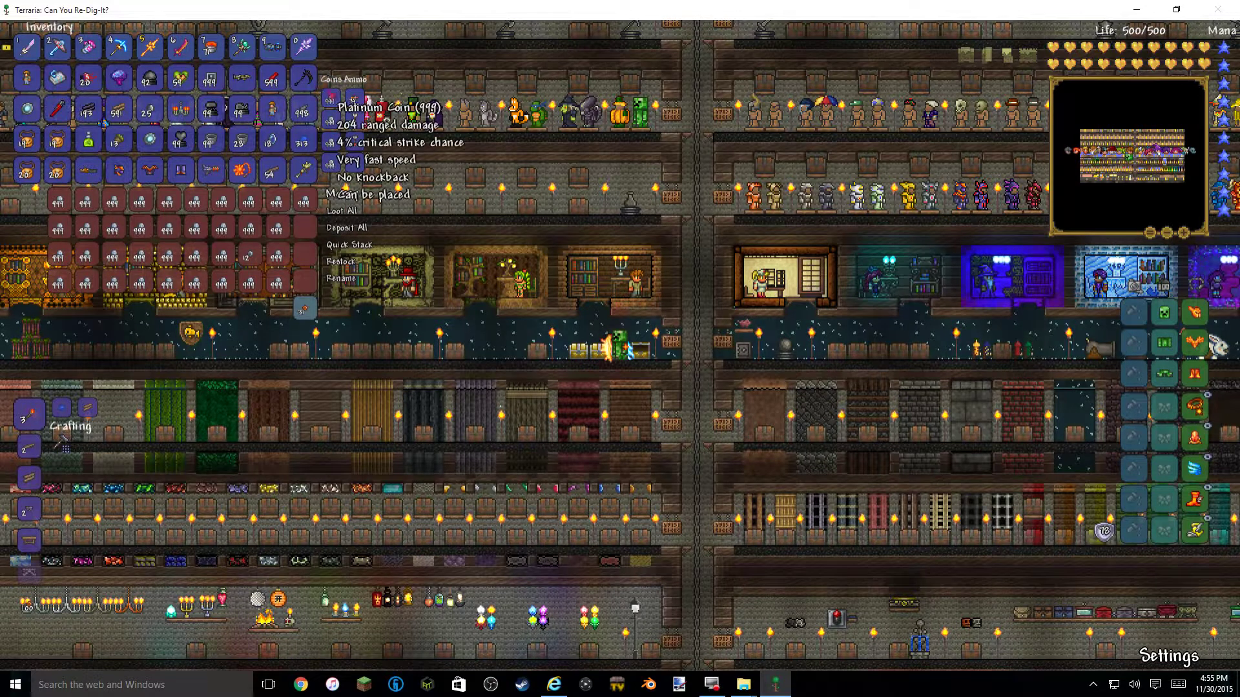
- Swap the Coin Gun into hotbar slot 9 and equip it
left_click(246, 74)
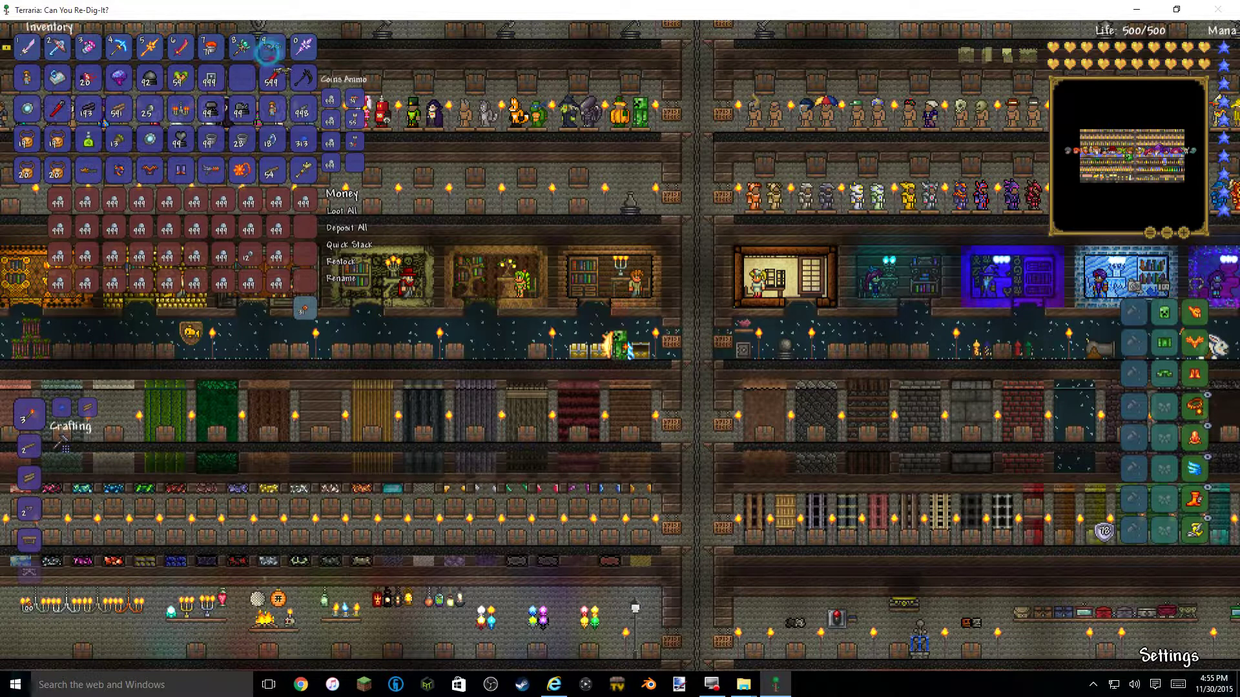
left_click(244, 76)
key("Escape")
key("8")
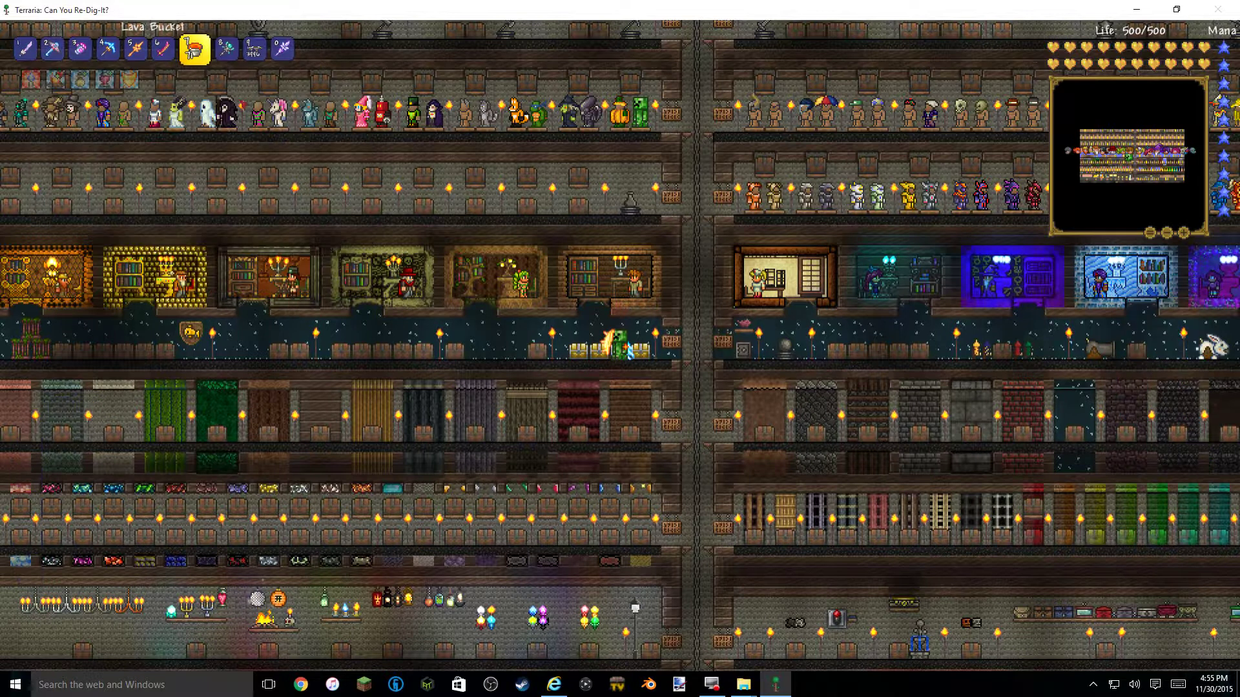
key("9")
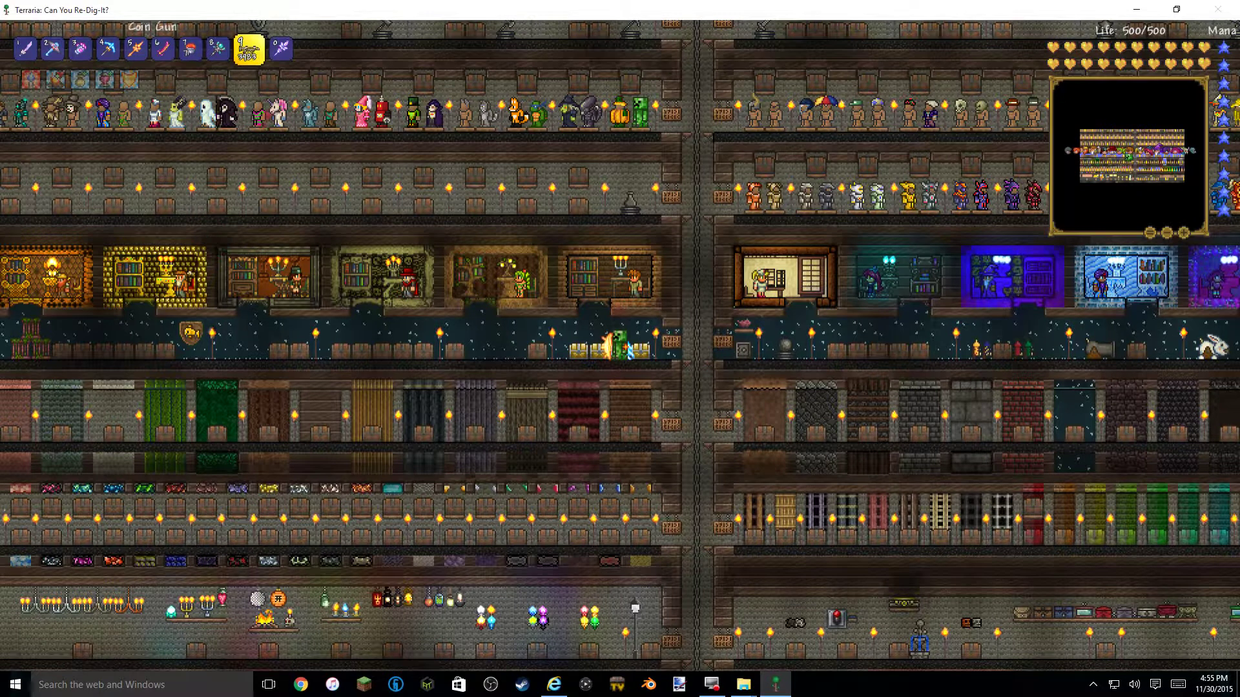
- Check the Platinum Coins in the inventory and equip the Meowmere
key("Escape")
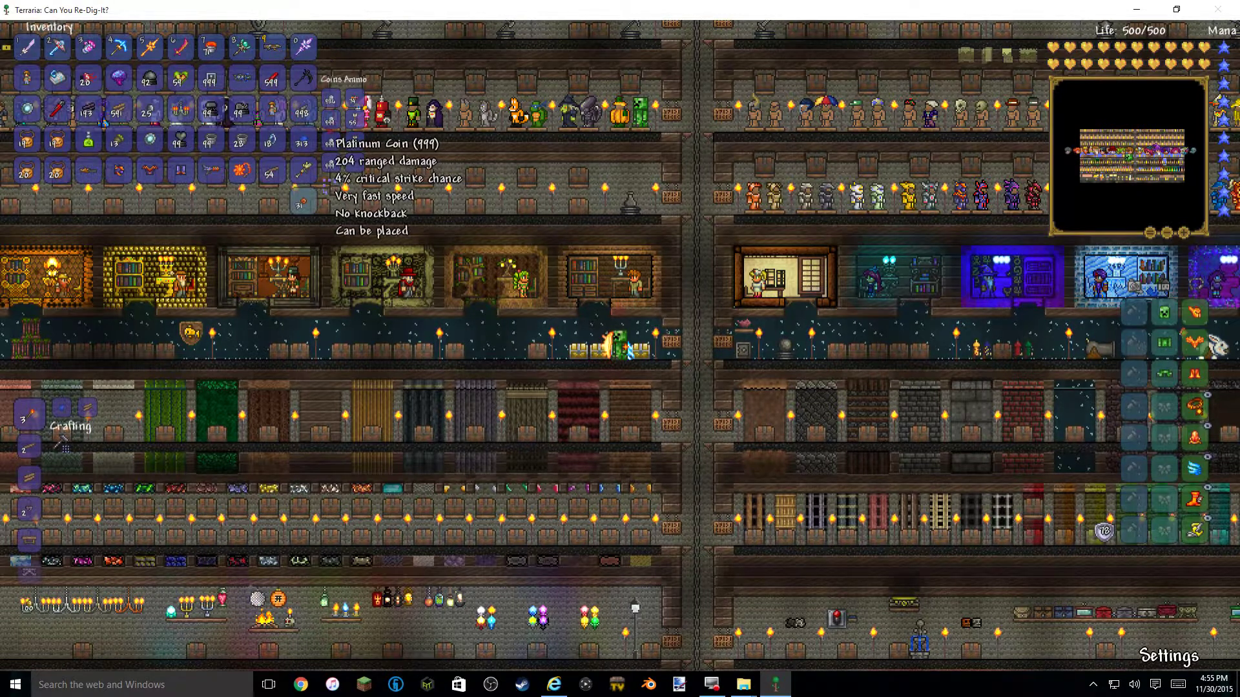
key("Escape")
key("1")
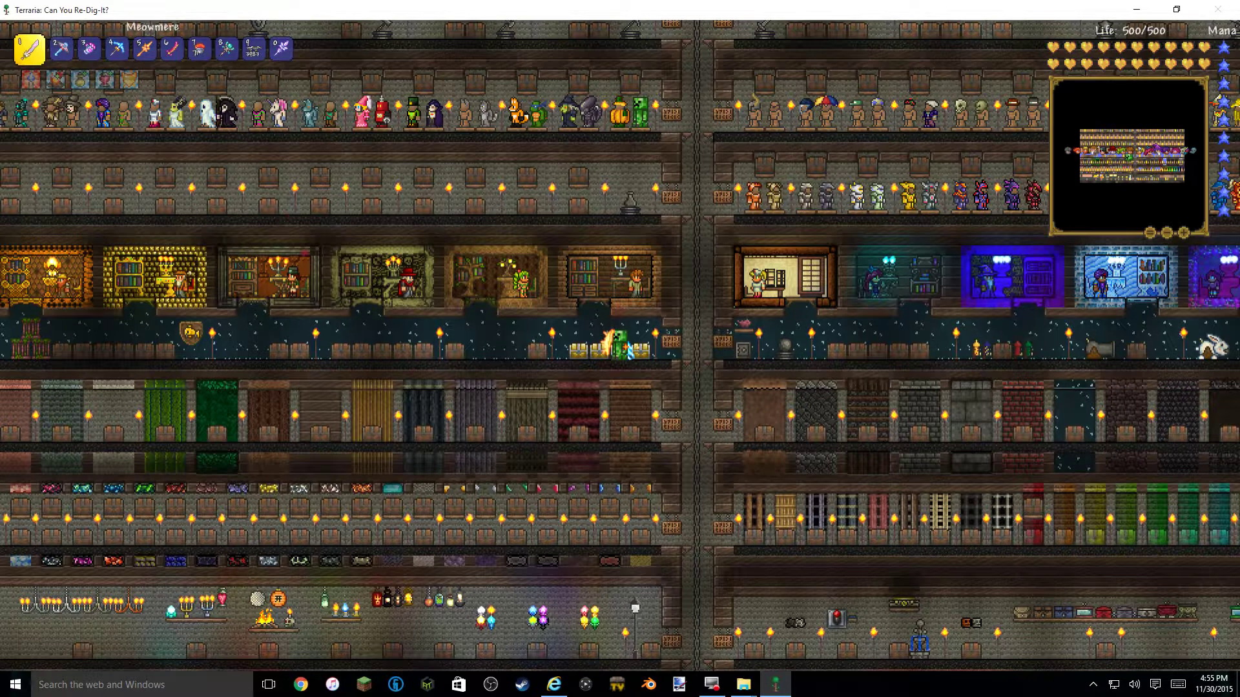
- Inspect the contents of the Keys chest and the Glowsticks chest
left_click(329, 345)
right_click(584, 352)
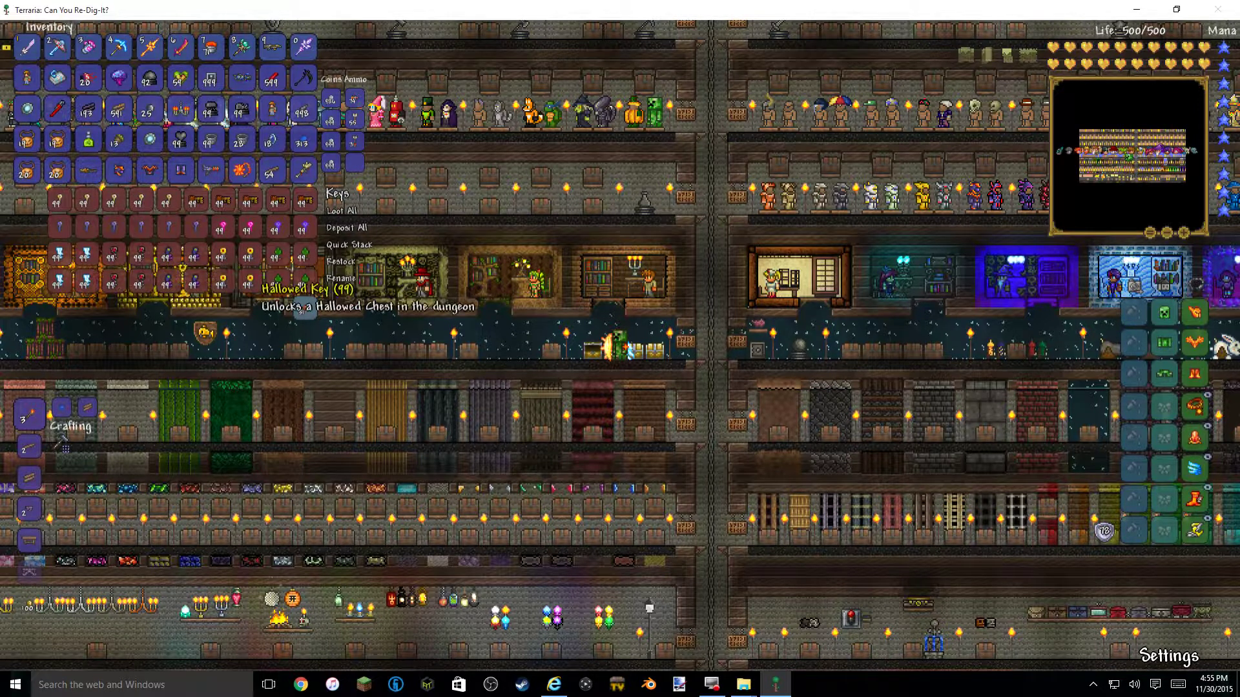
key("a")
right_click(584, 355)
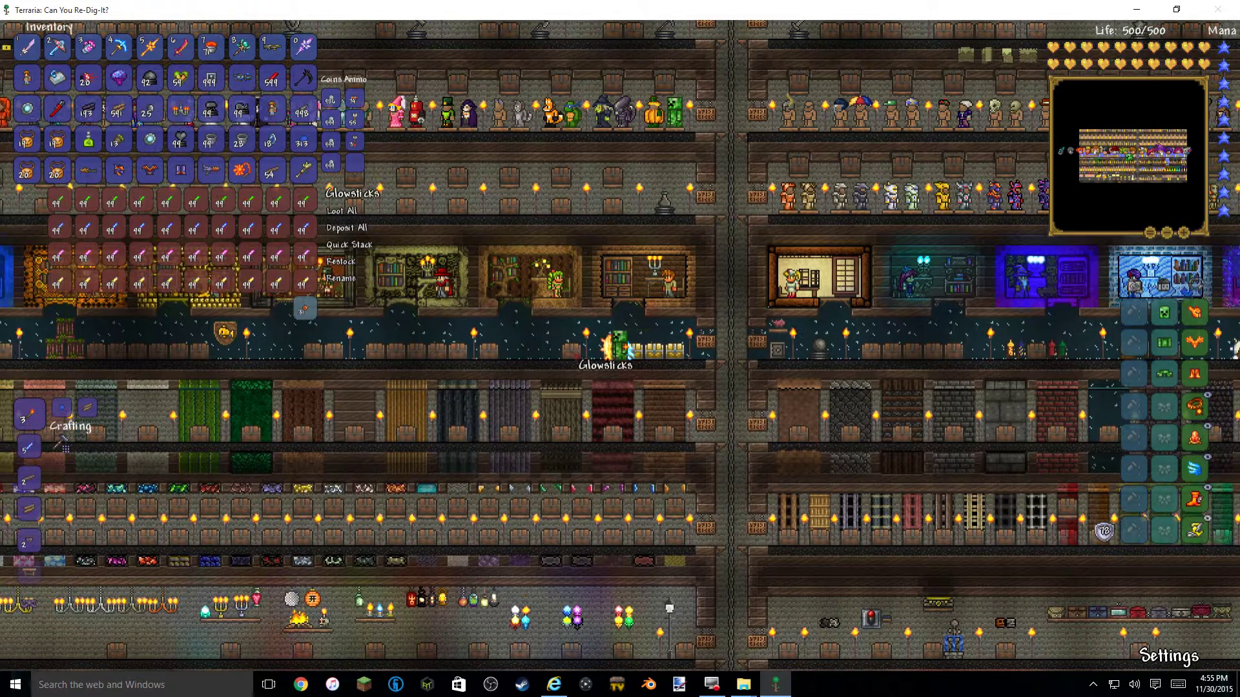
- Walk west along the chest corridor and inspect the 1.3 Materials and PVP Gems chests
key("a")
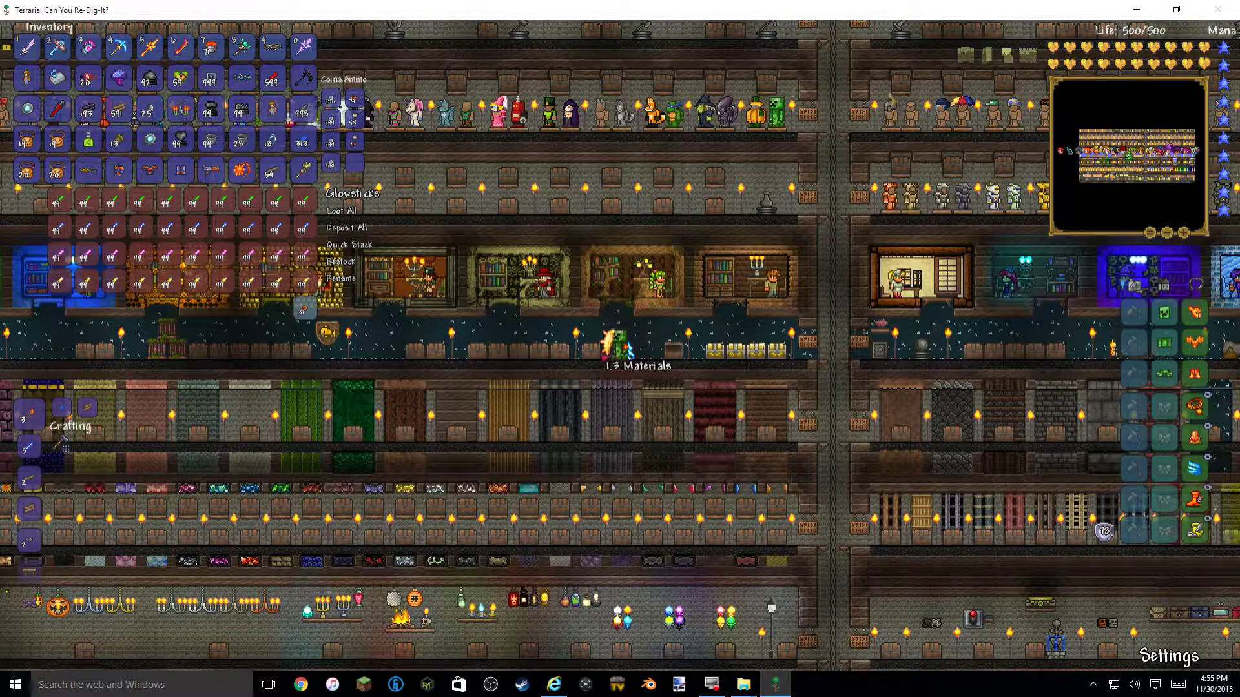
key("a")
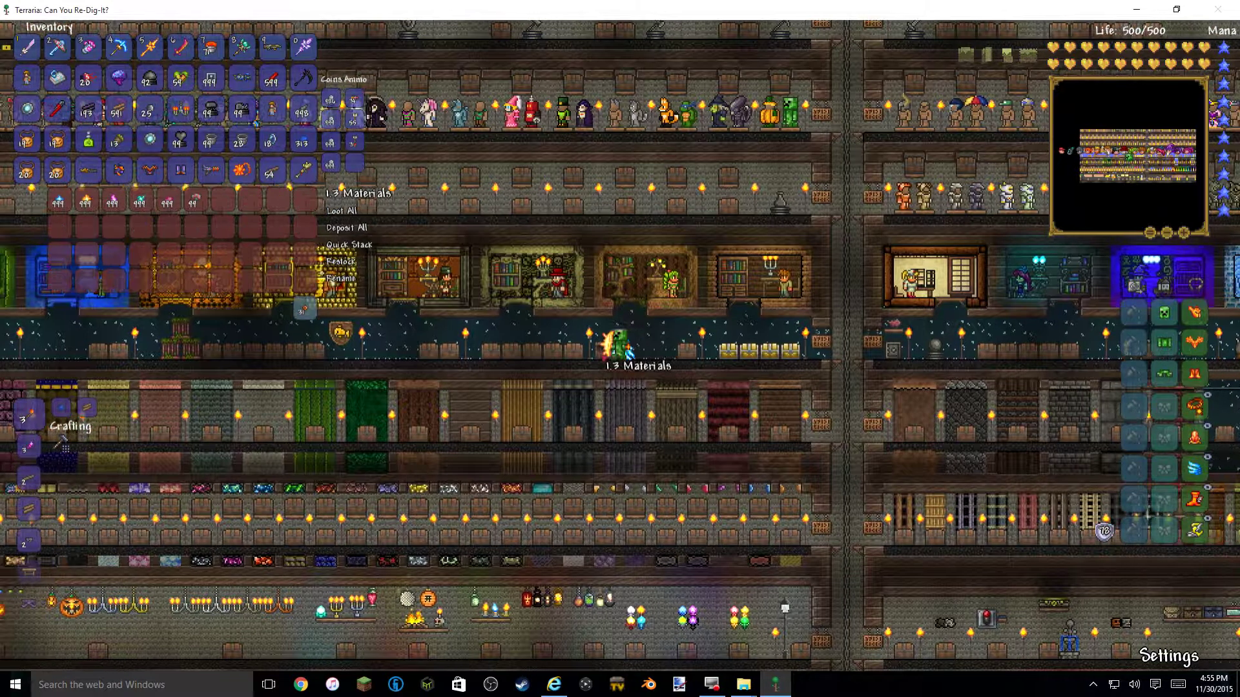
key("a")
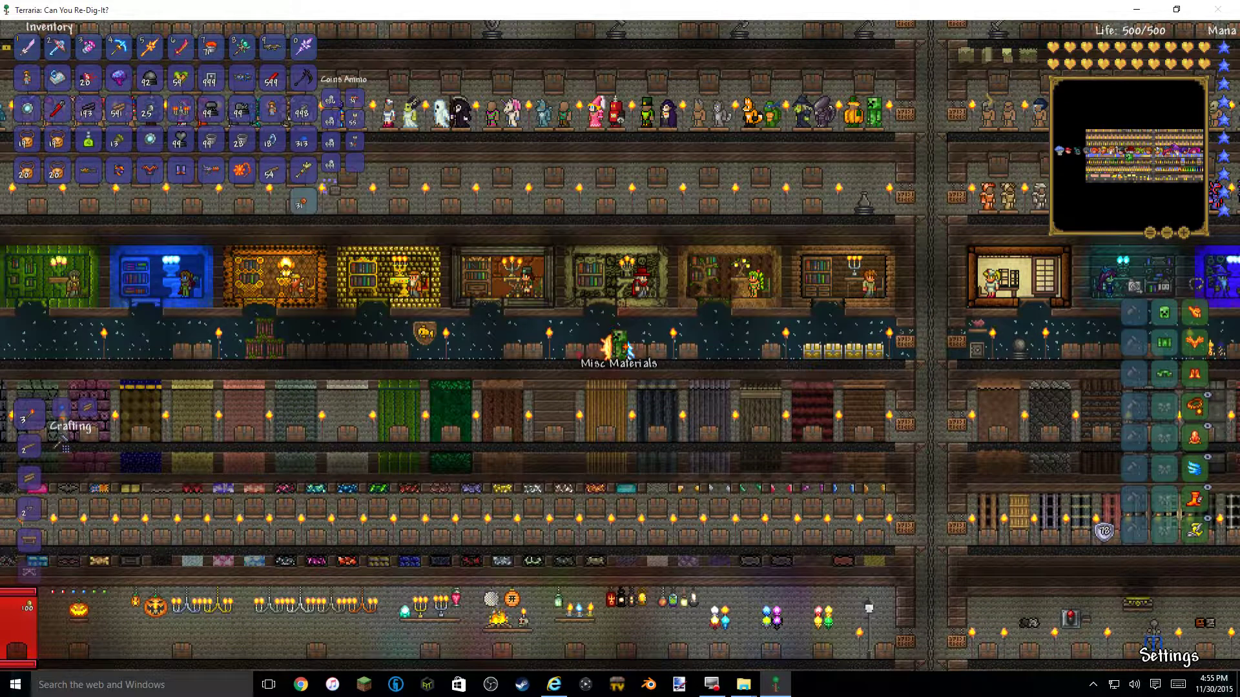
key("a")
key("a")
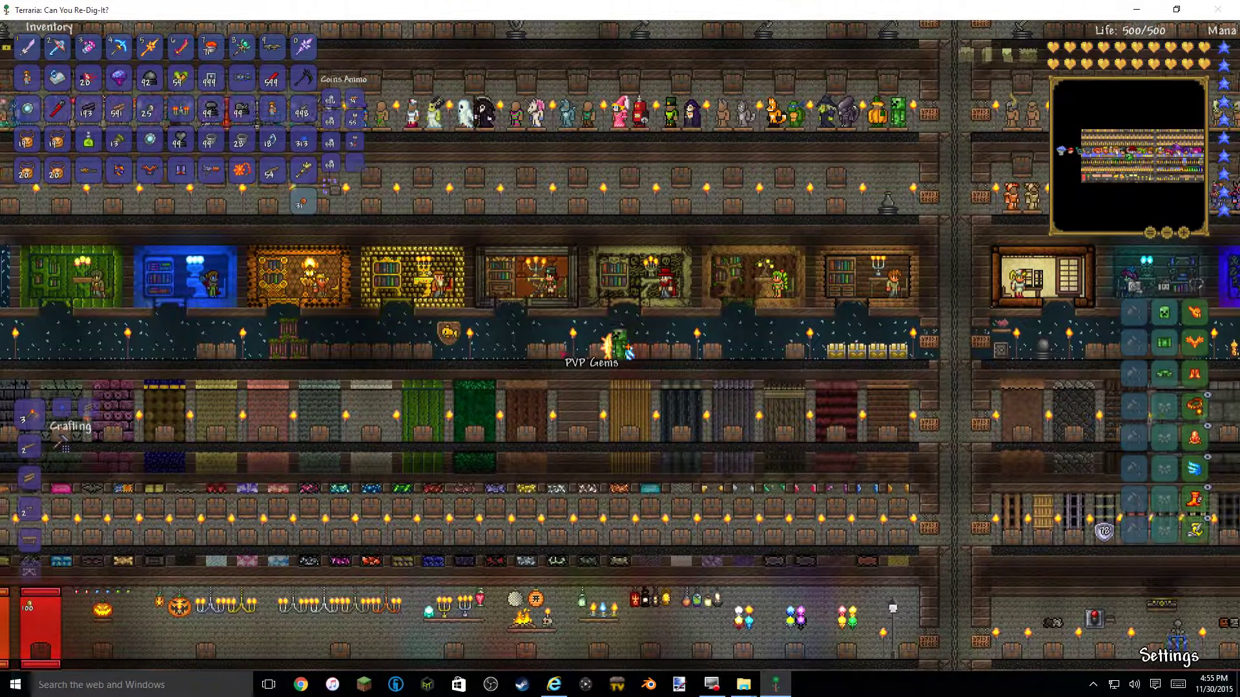
right_click(579, 355)
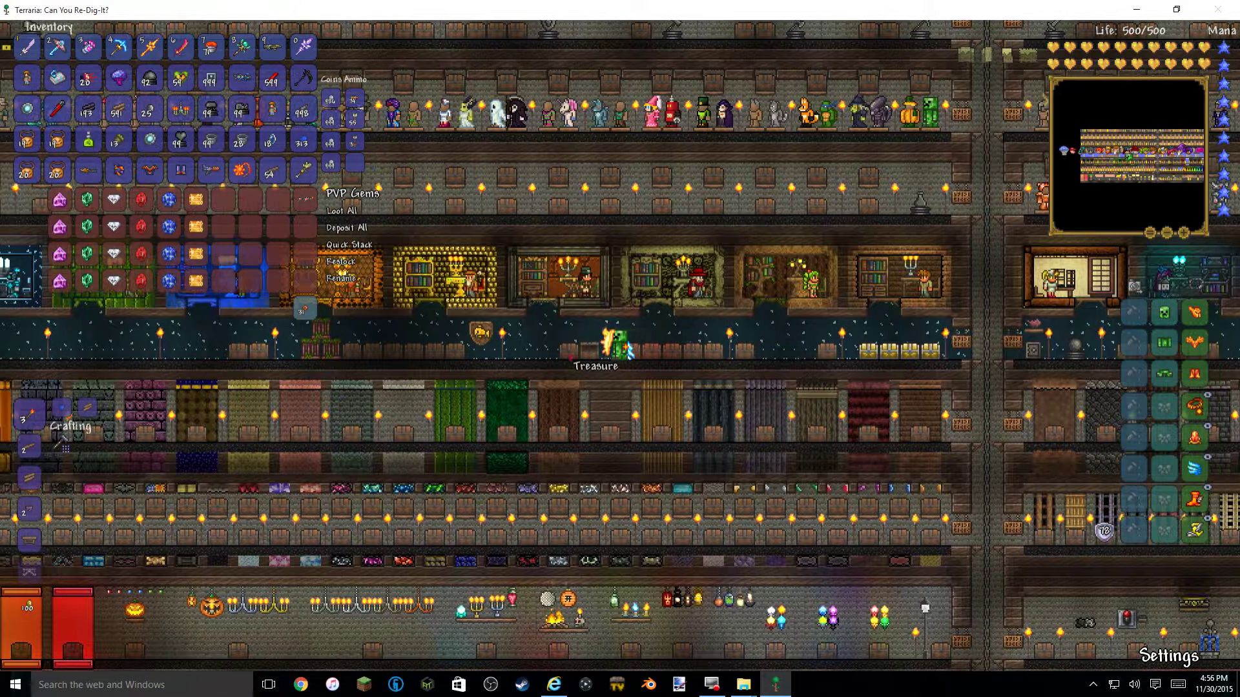
- Walk past the remaining chests and NPC rooms to the open area beyond the workshop's west end
key("a")
key("a")
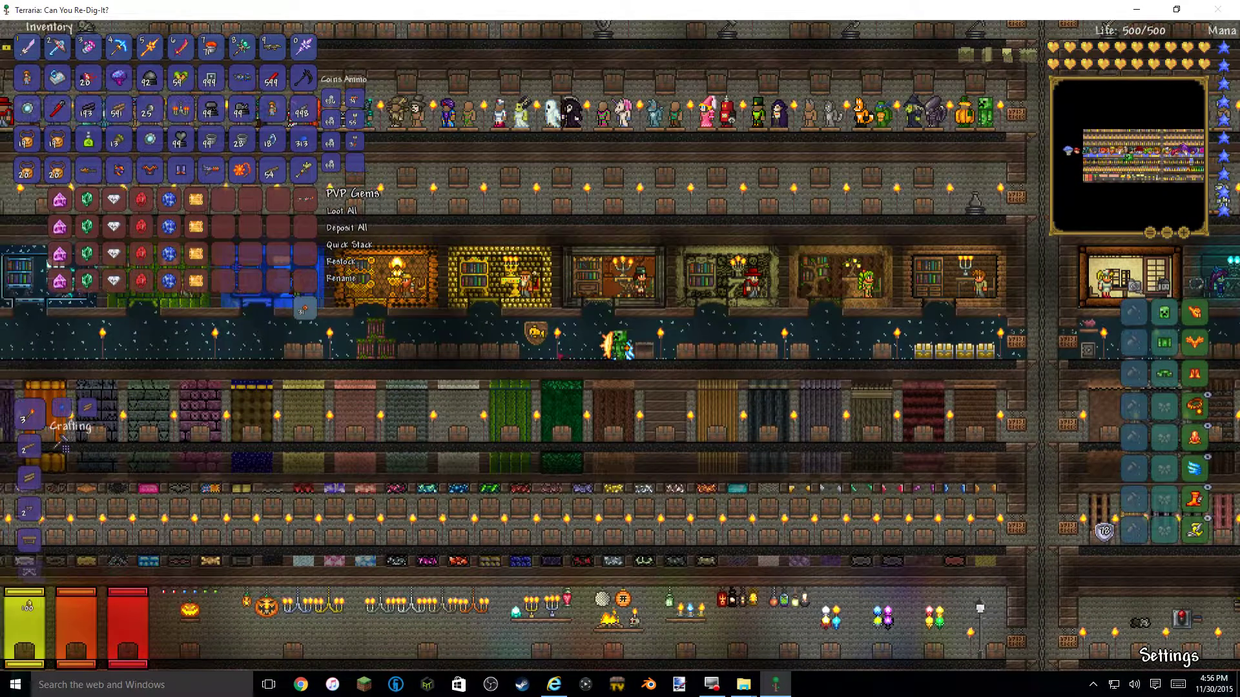
key("a")
key("a")
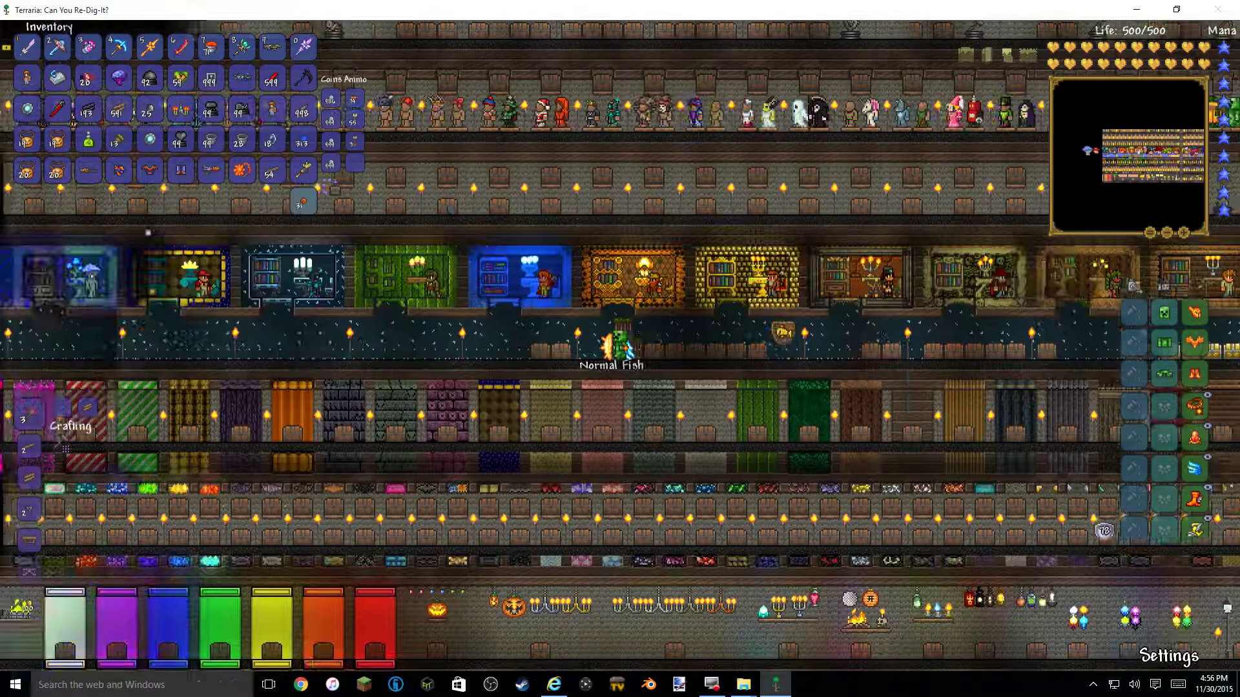
key("a")
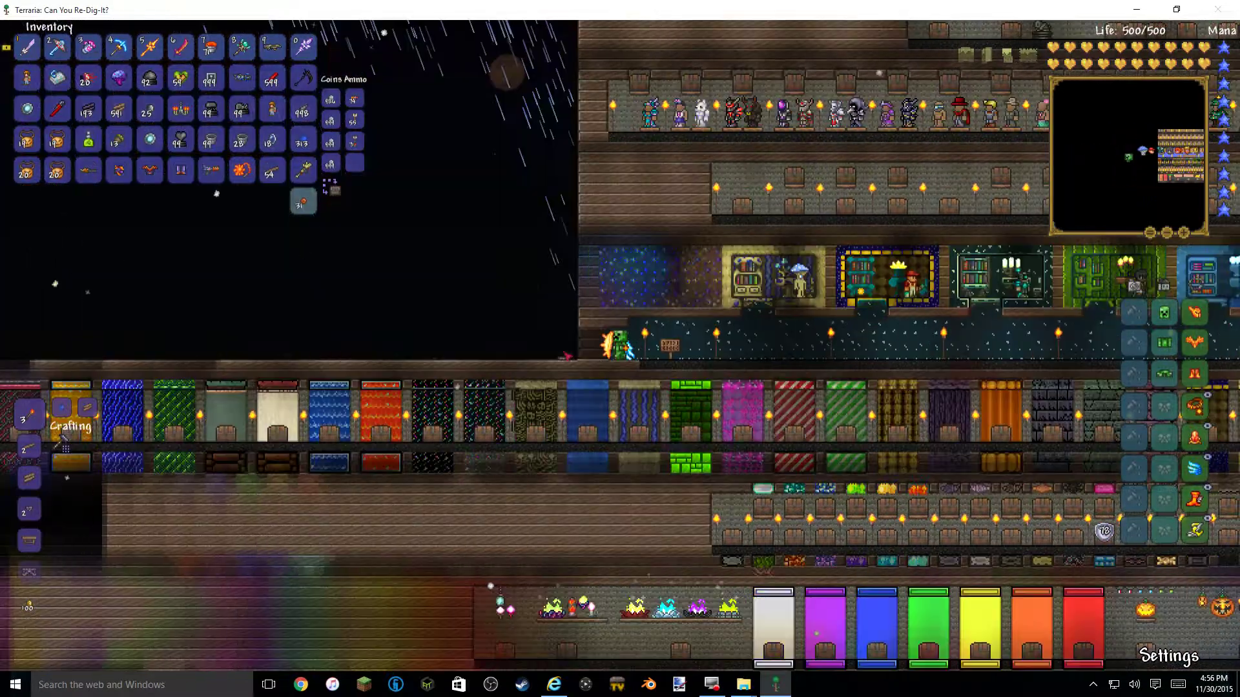
key("a")
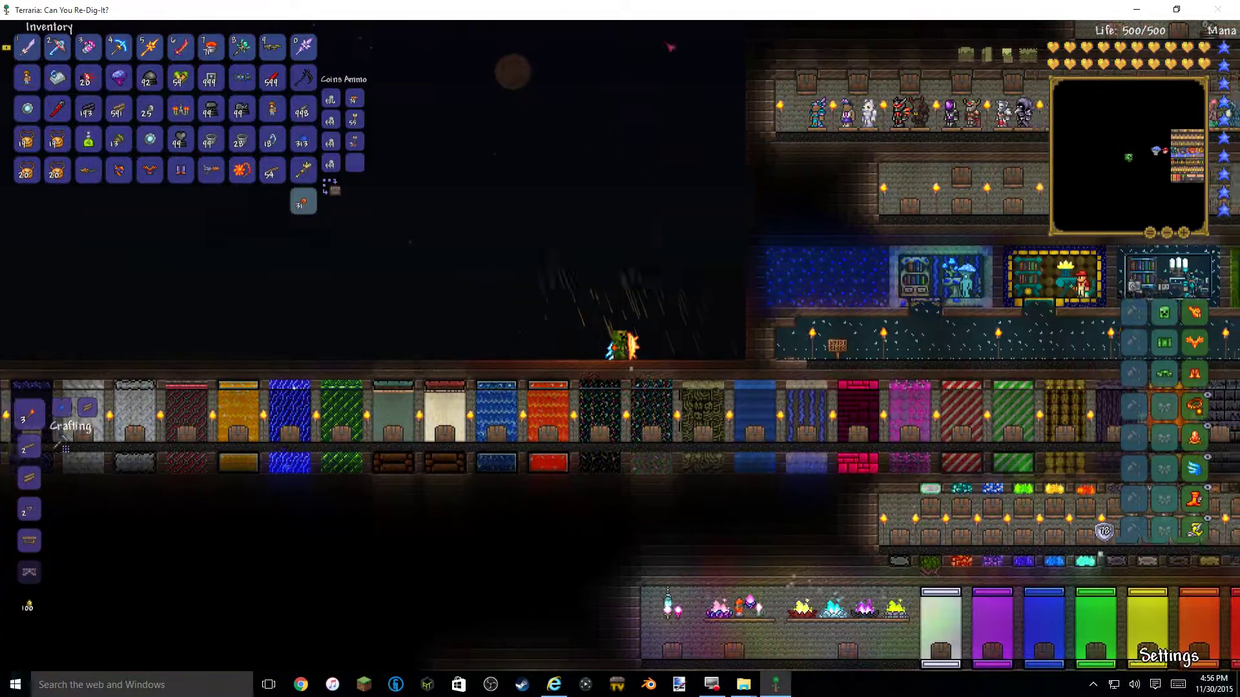
- Return east through the workshop to the central rope shaft and fly up to the costume mannequin floor
key("d")
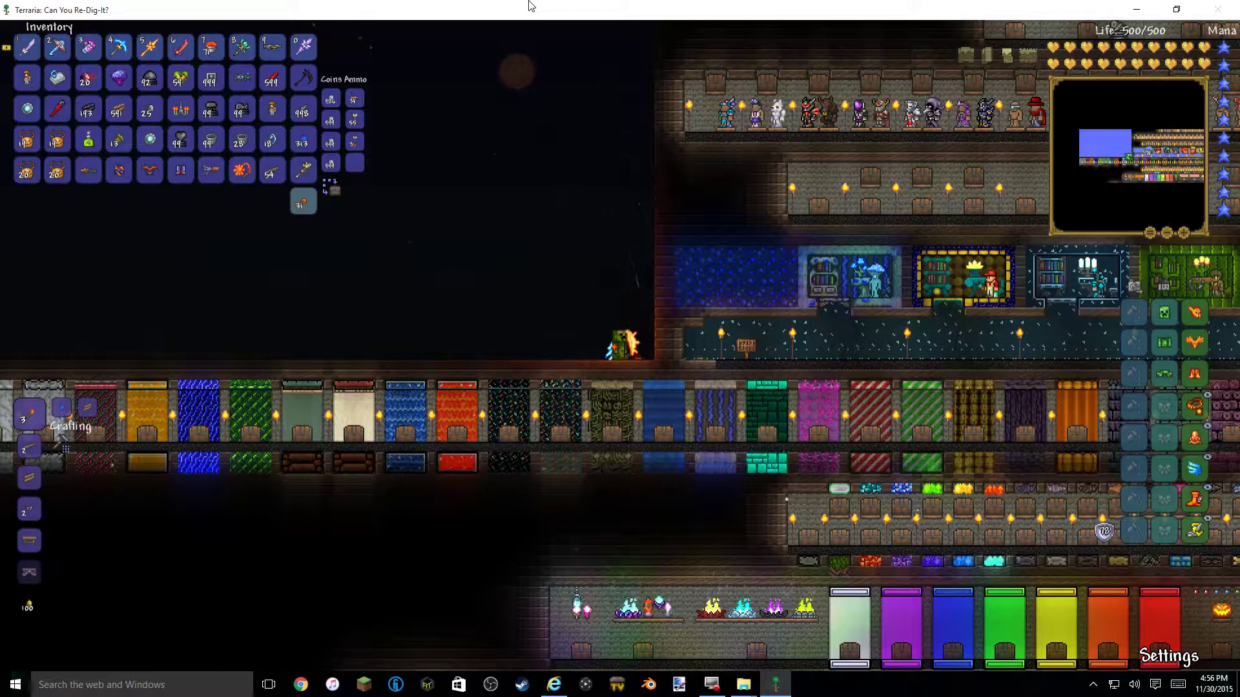
key("d")
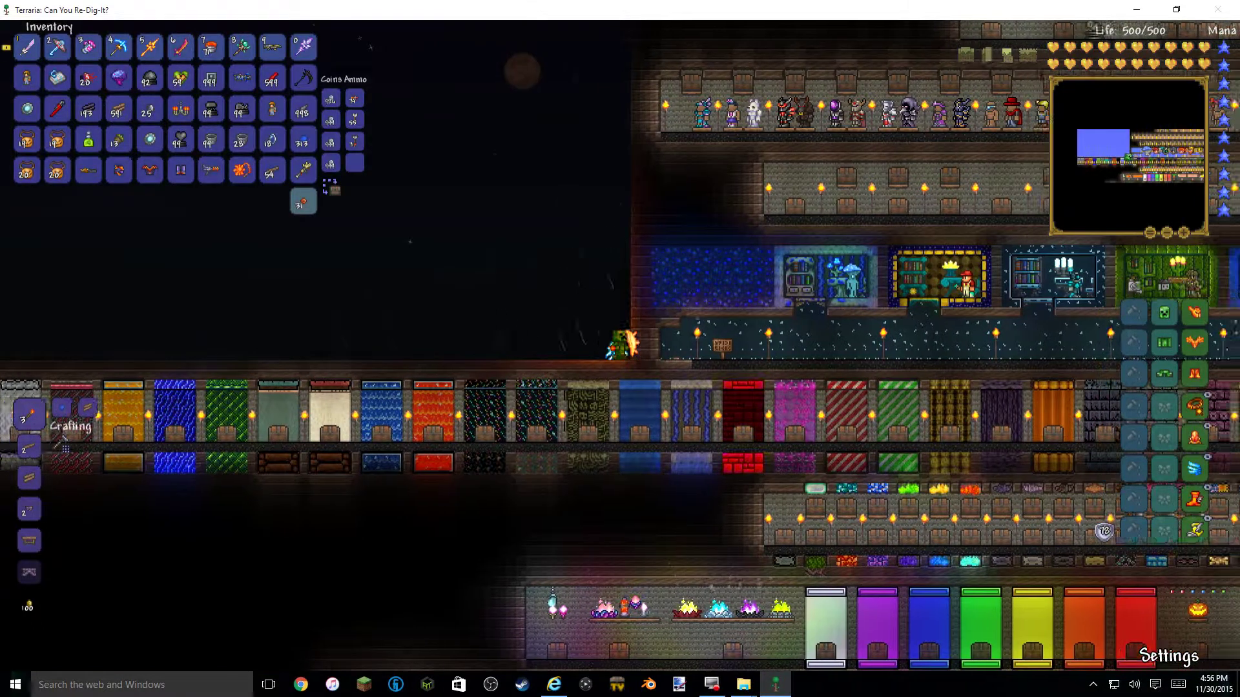
key("d")
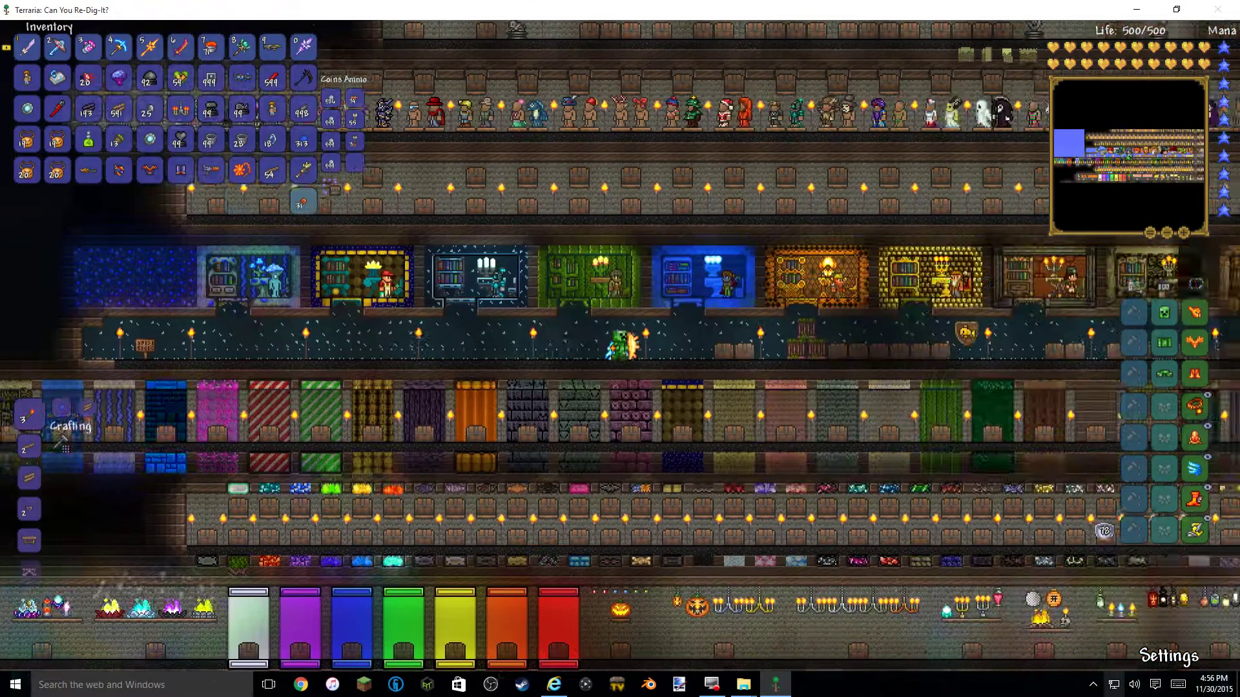
key("d")
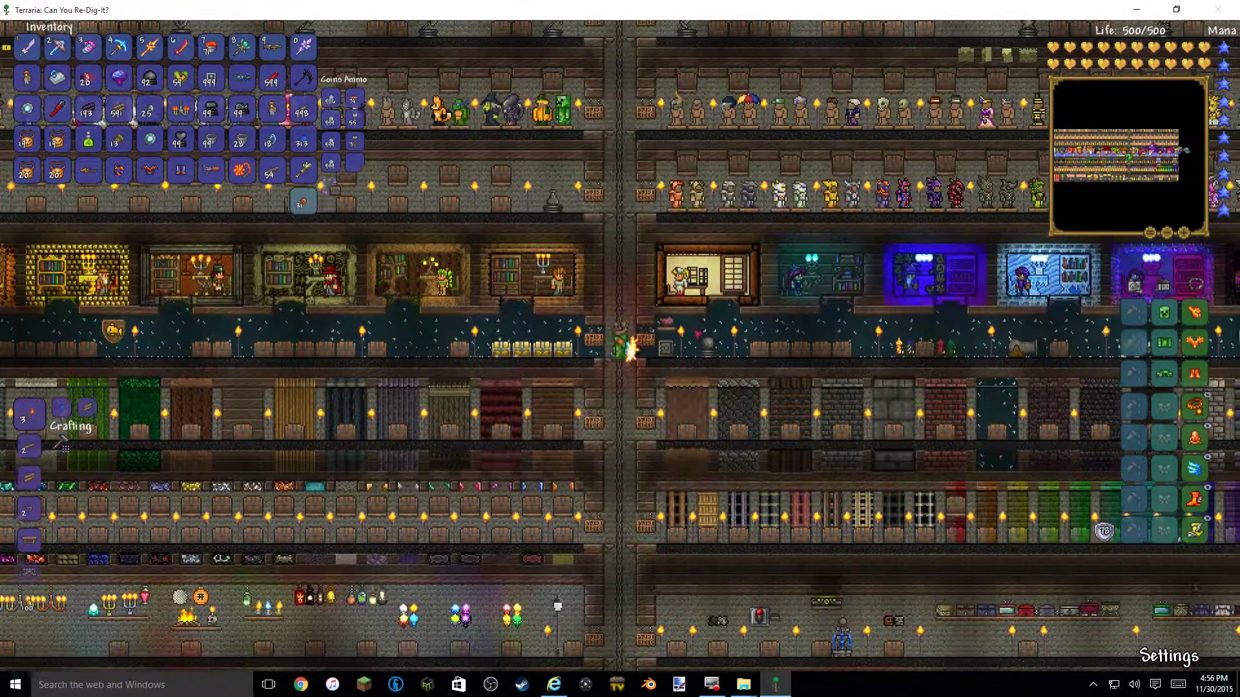
key("space")
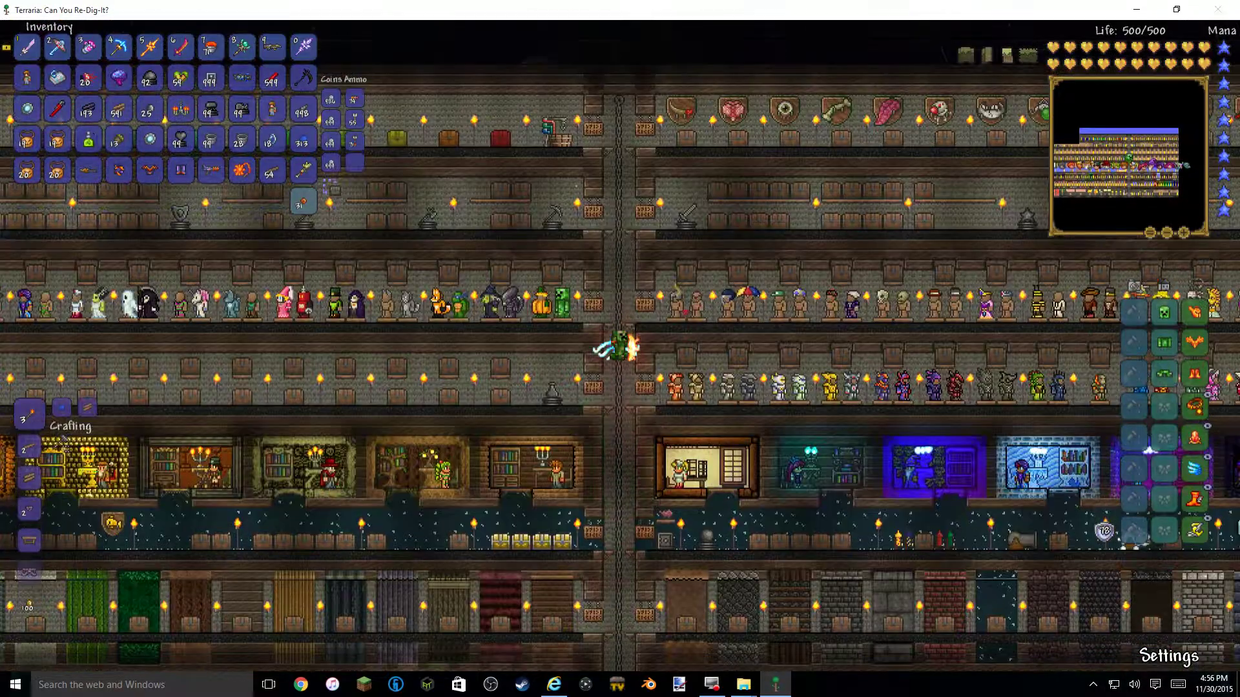
key("space")
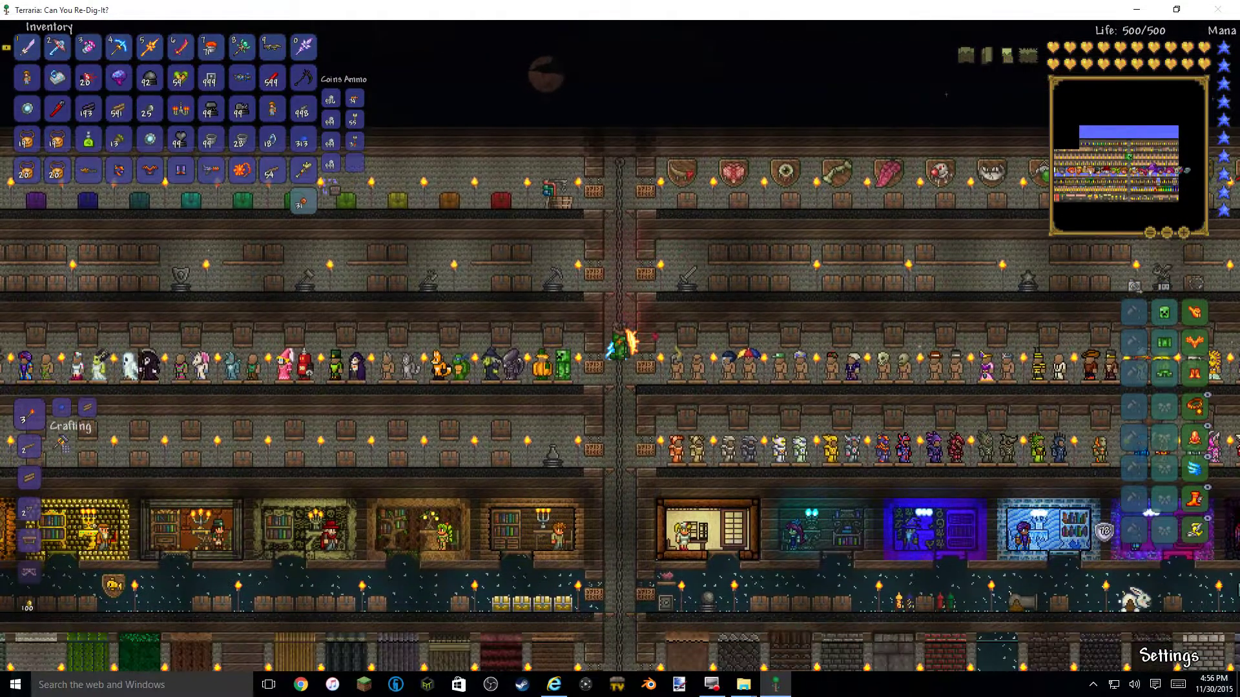
- Enter the west side of the mannequin floor and inspect the chest above the Creeper costume mannequin
key("a")
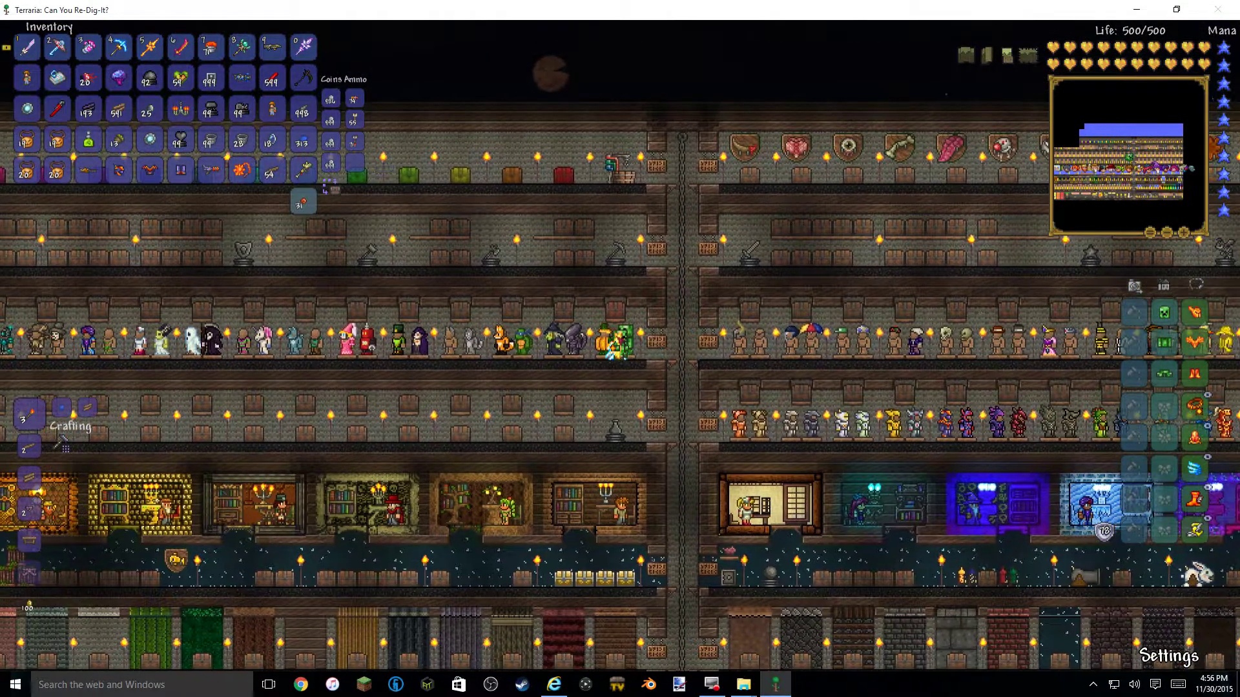
key("a")
right_click(618, 311)
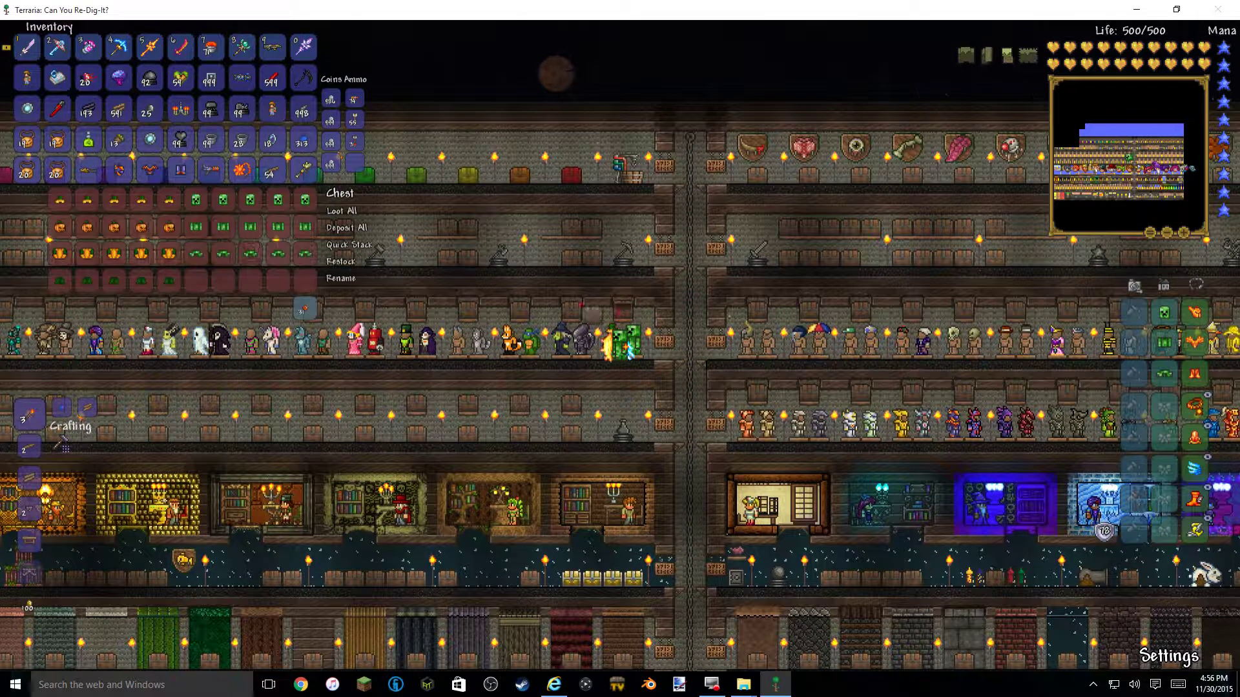
key("Escape")
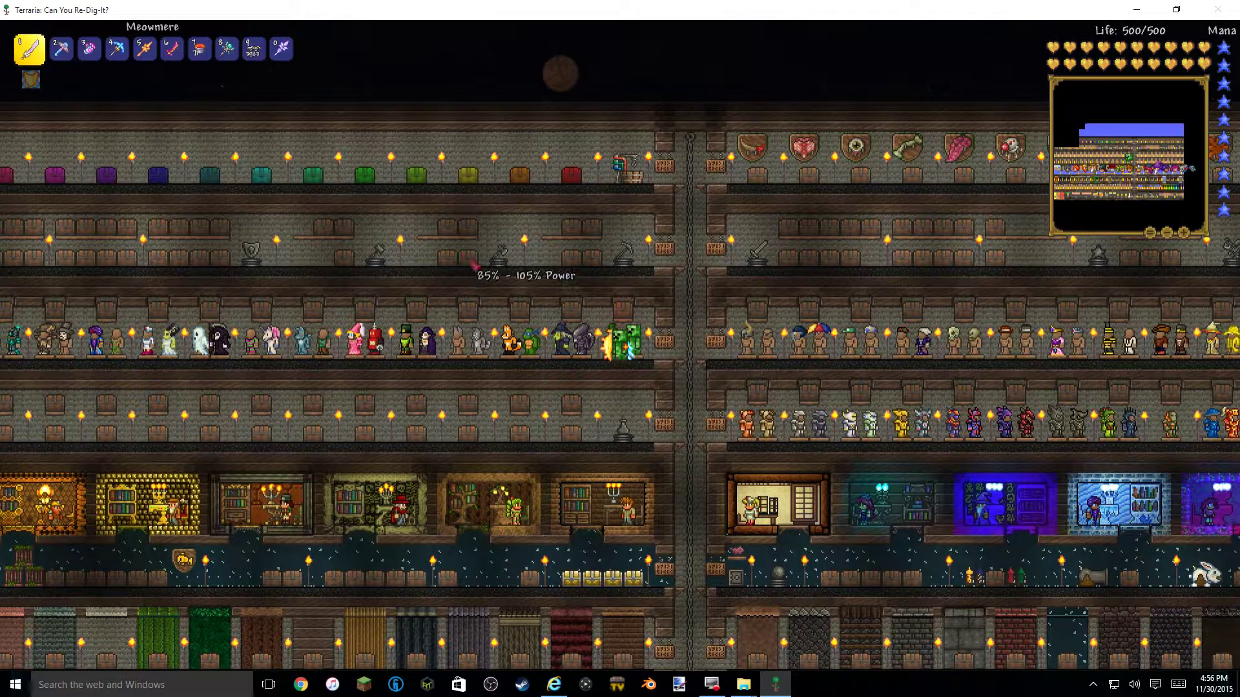
- Walk west past the costume mannequins and inspect the developer-item chest containing Cenx's Wings near the far end
key("a")
key("a")
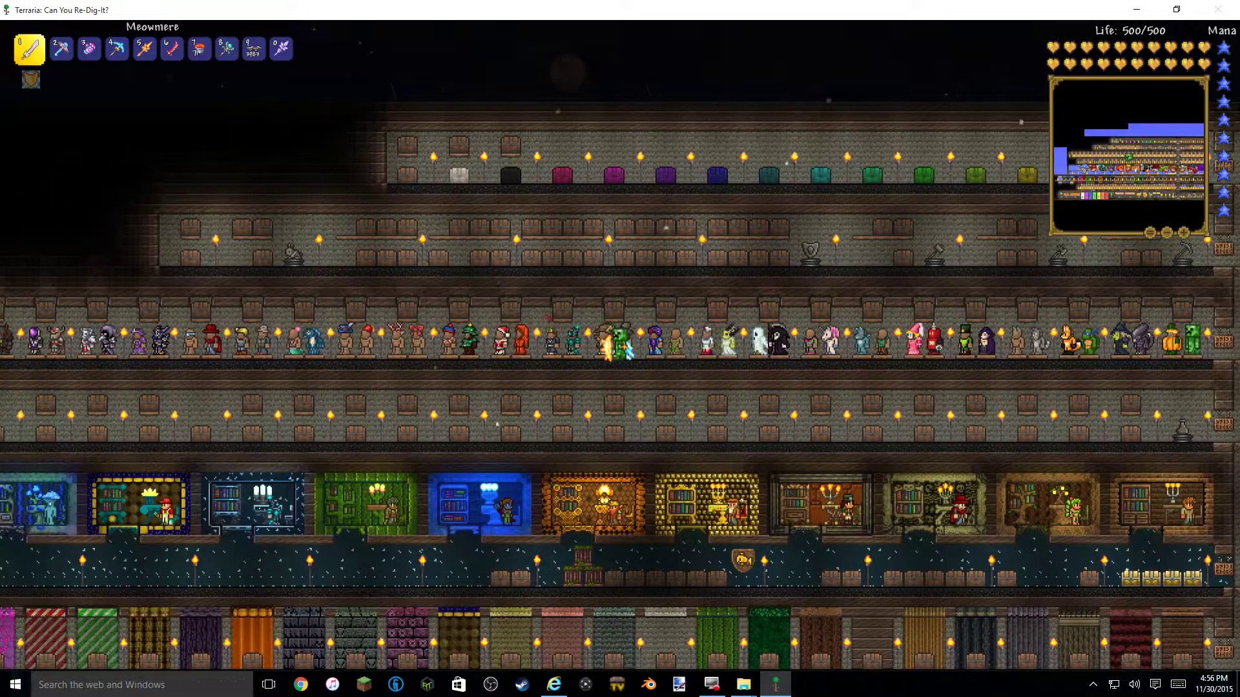
key("a")
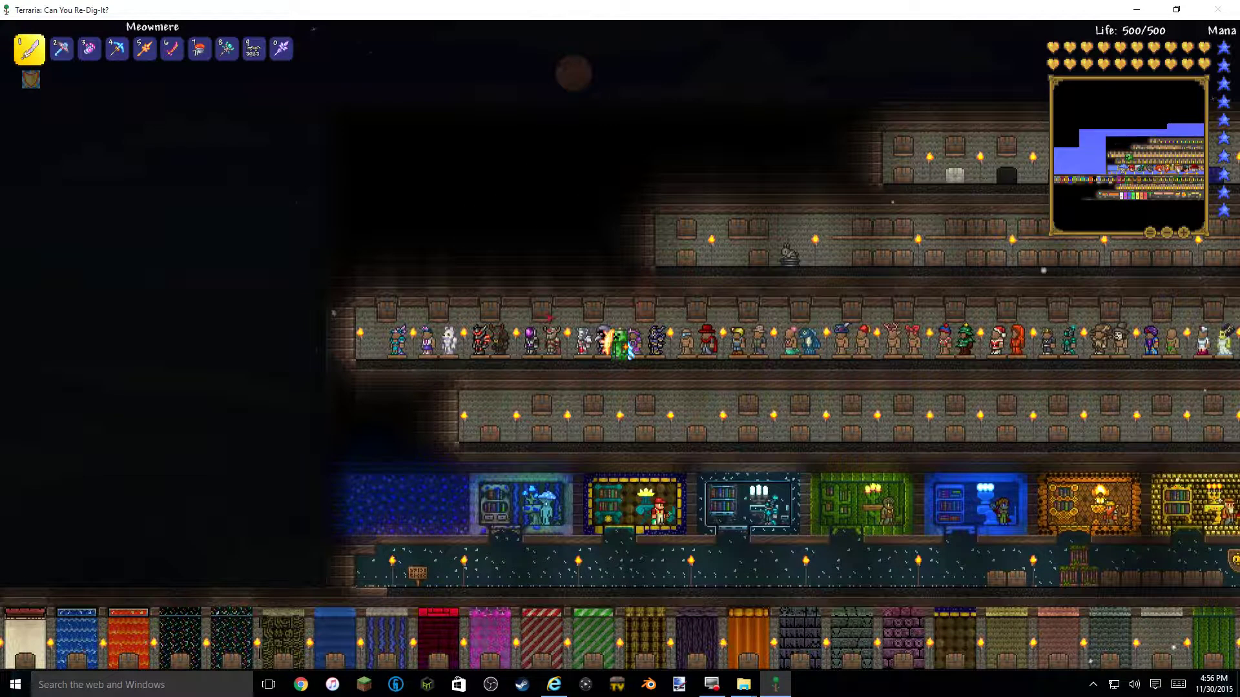
key("d")
right_click(608, 312)
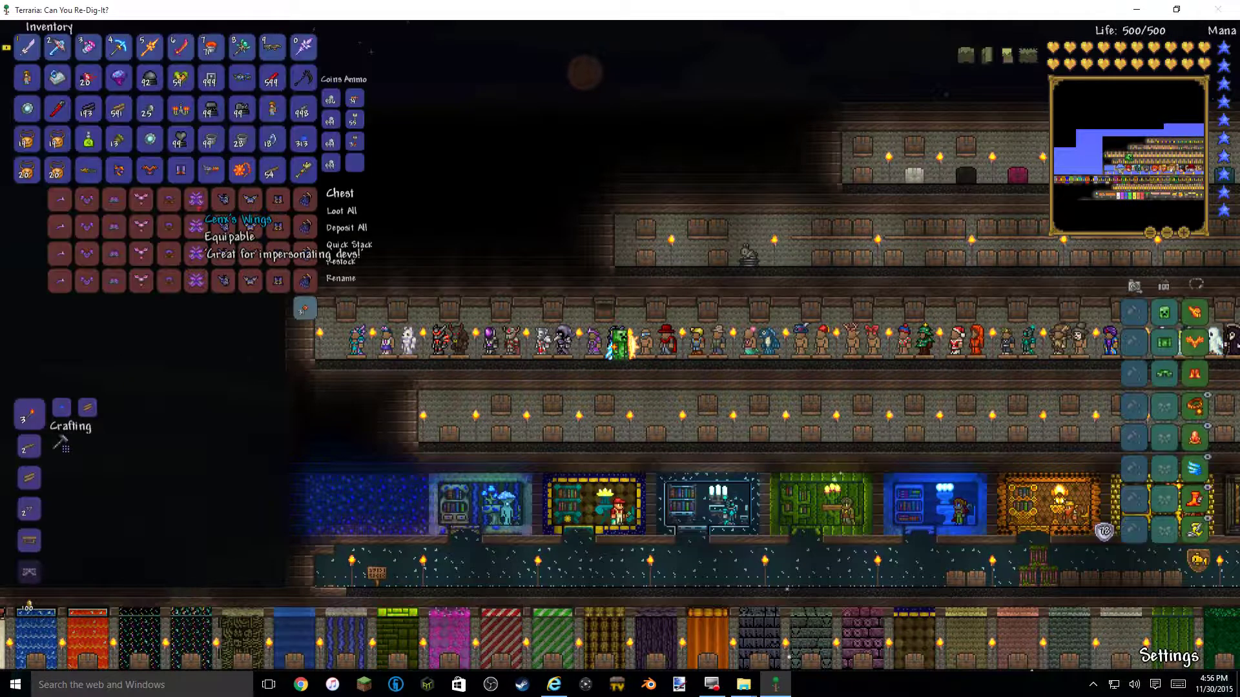
key("Escape")
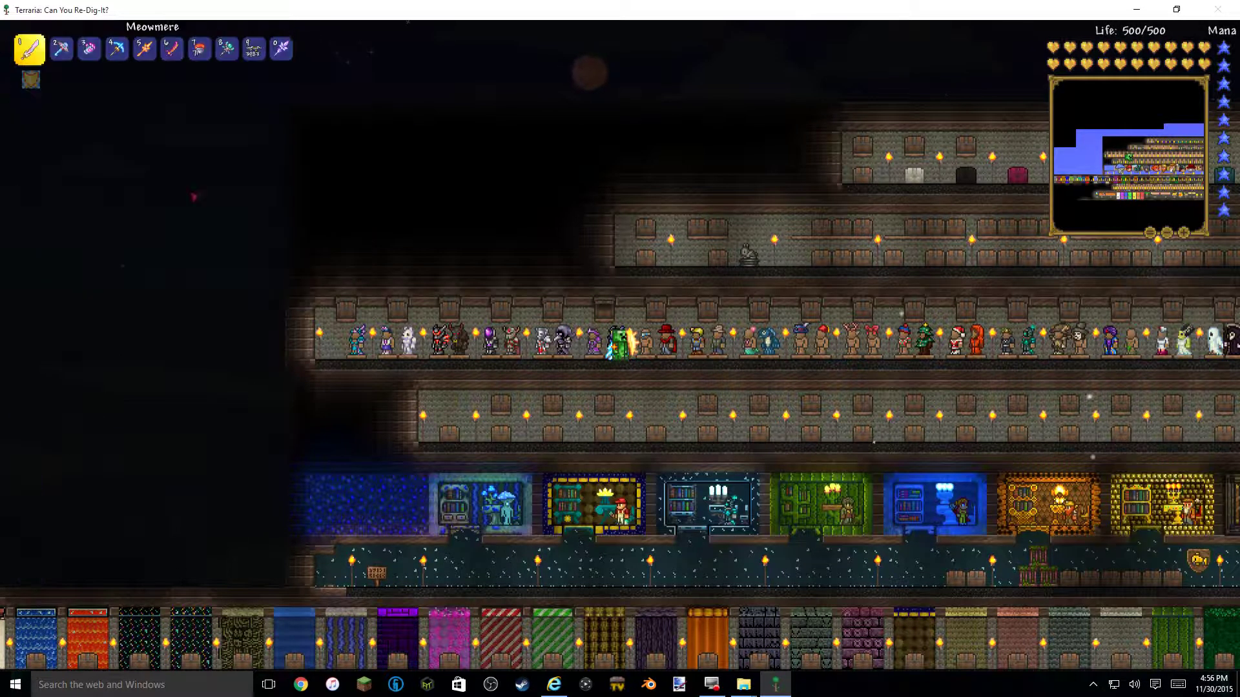
right_click(611, 319)
key("Escape")
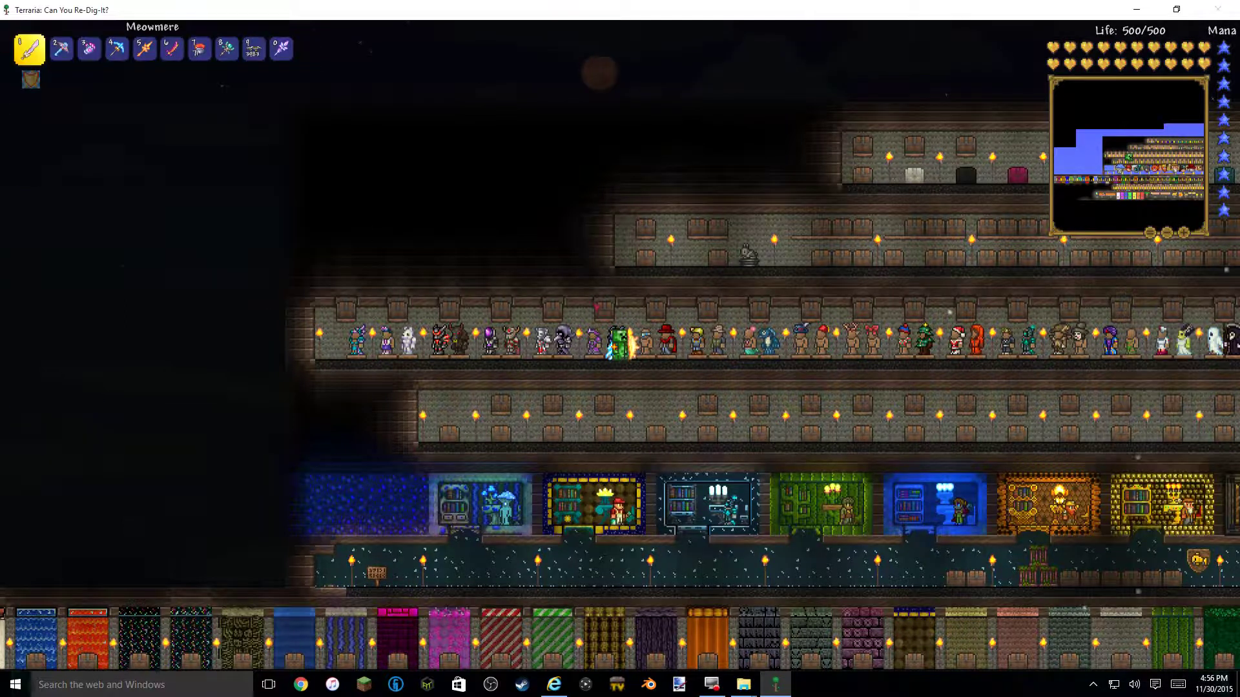
- Walk back east to the central rope shaft and descend past the storage floors to the themed furniture rooms
key("d")
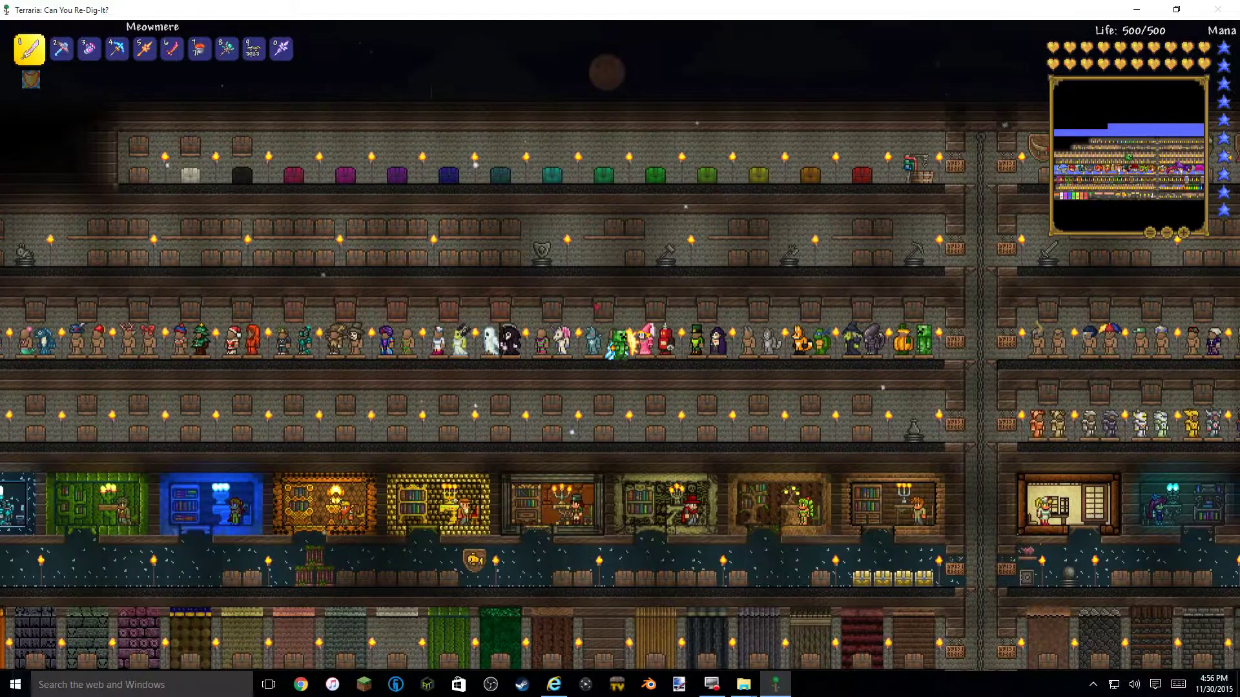
key("d")
key("d")
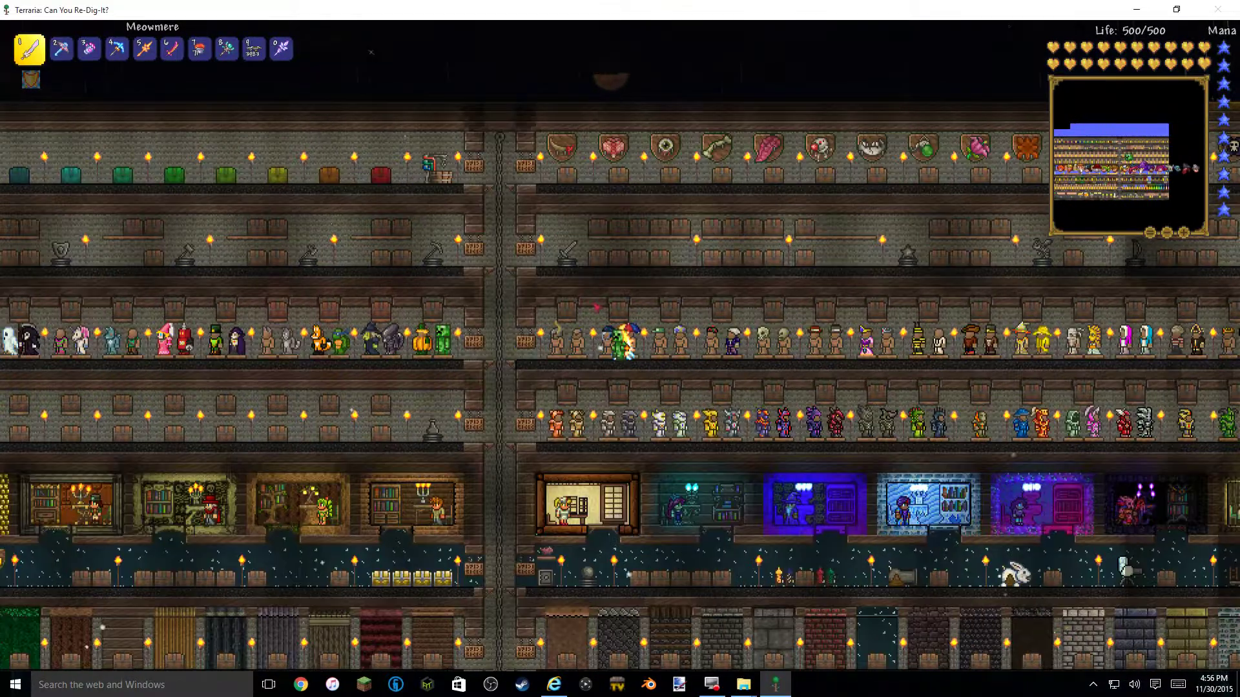
key("a")
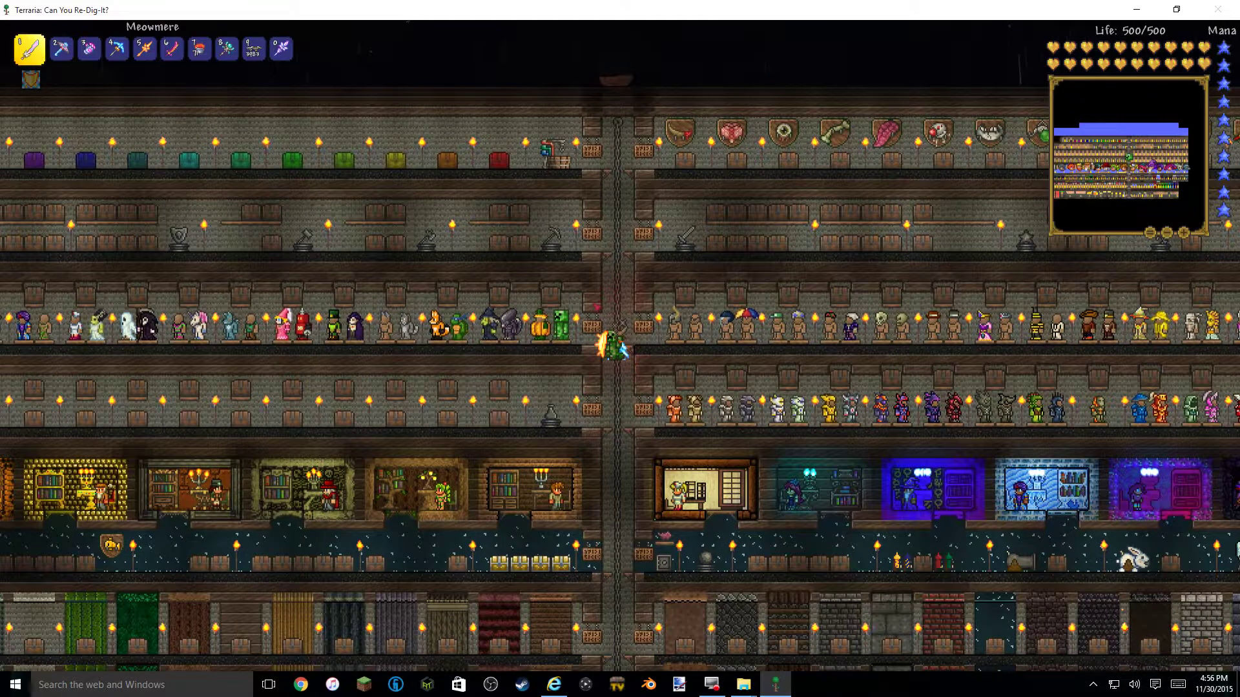
key("s")
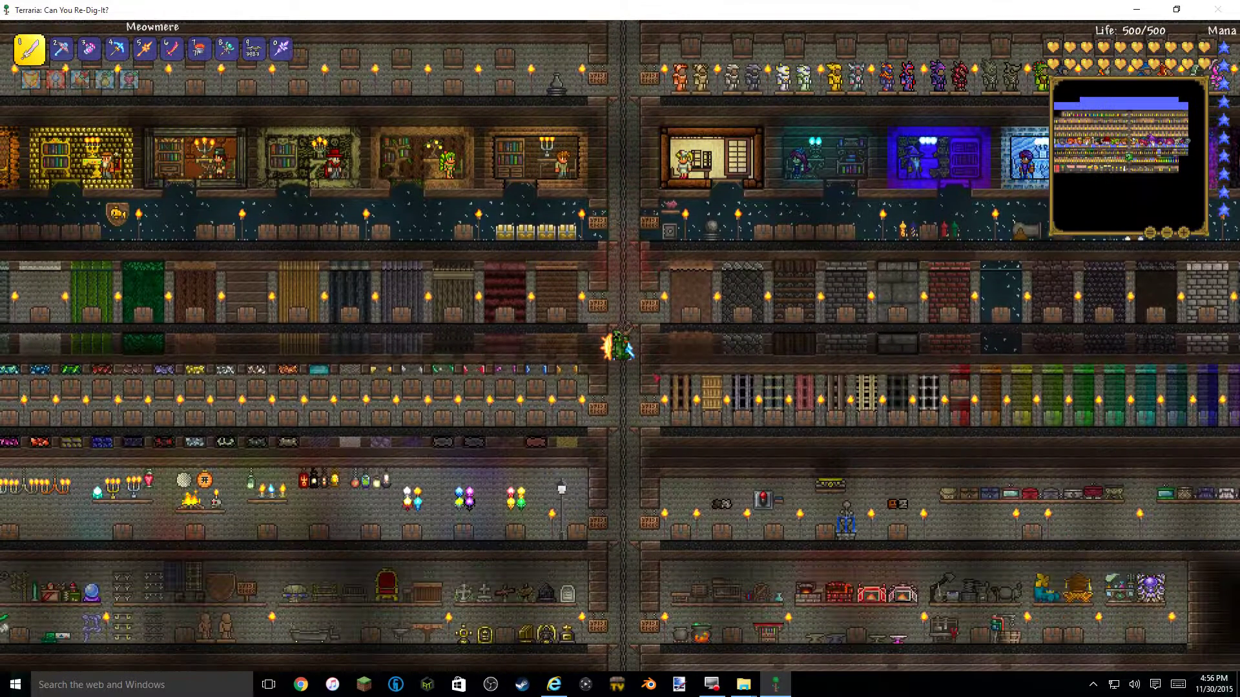
key("s")
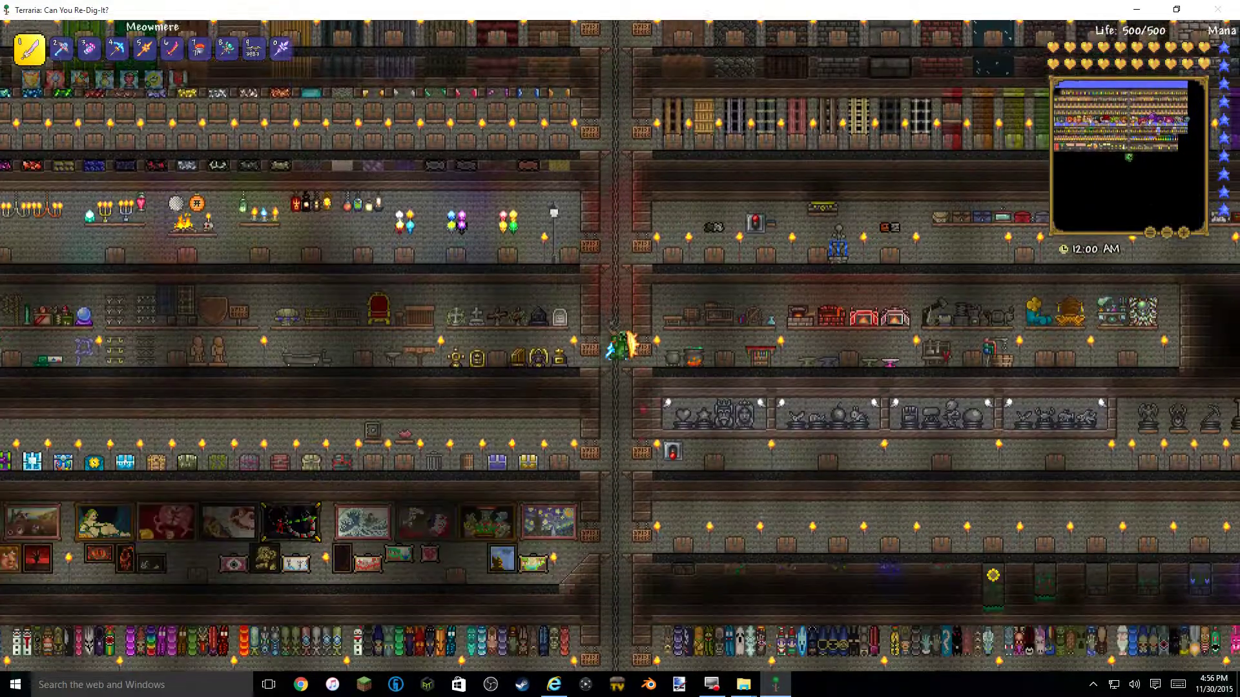
key("s")
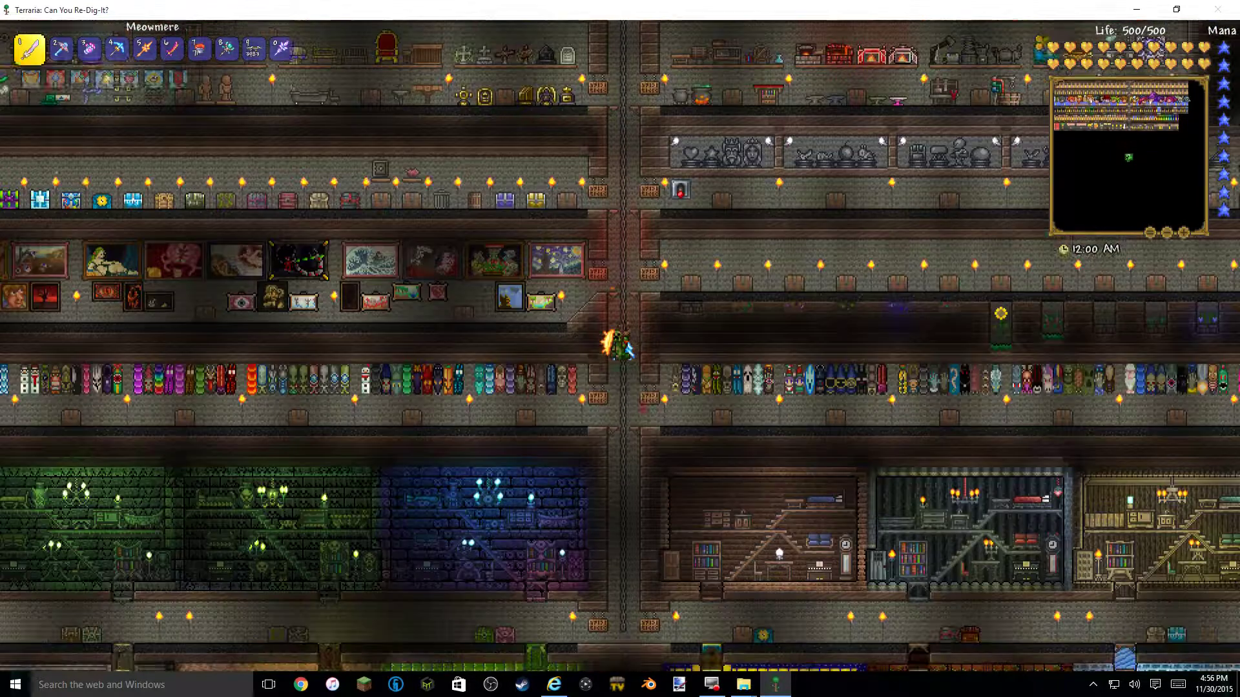
key("s")
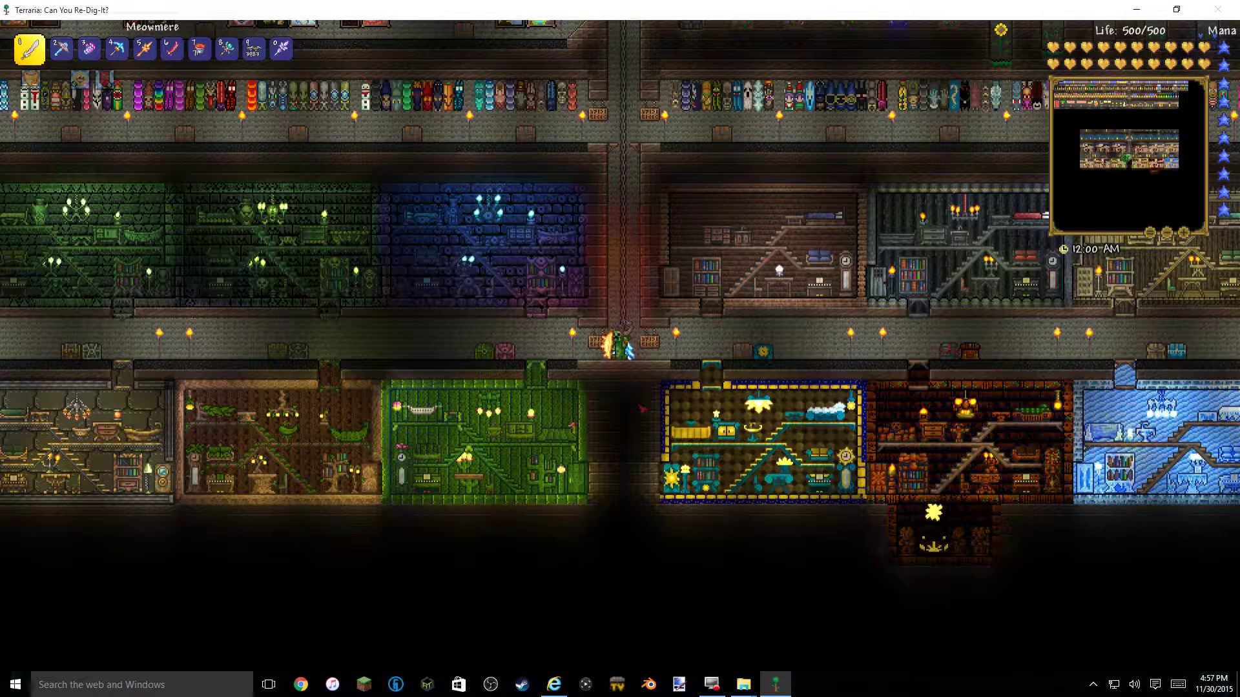
- Tour the themed furniture rooms west of the shaft, dropping into the stone room and continuing along the corridor
key("a")
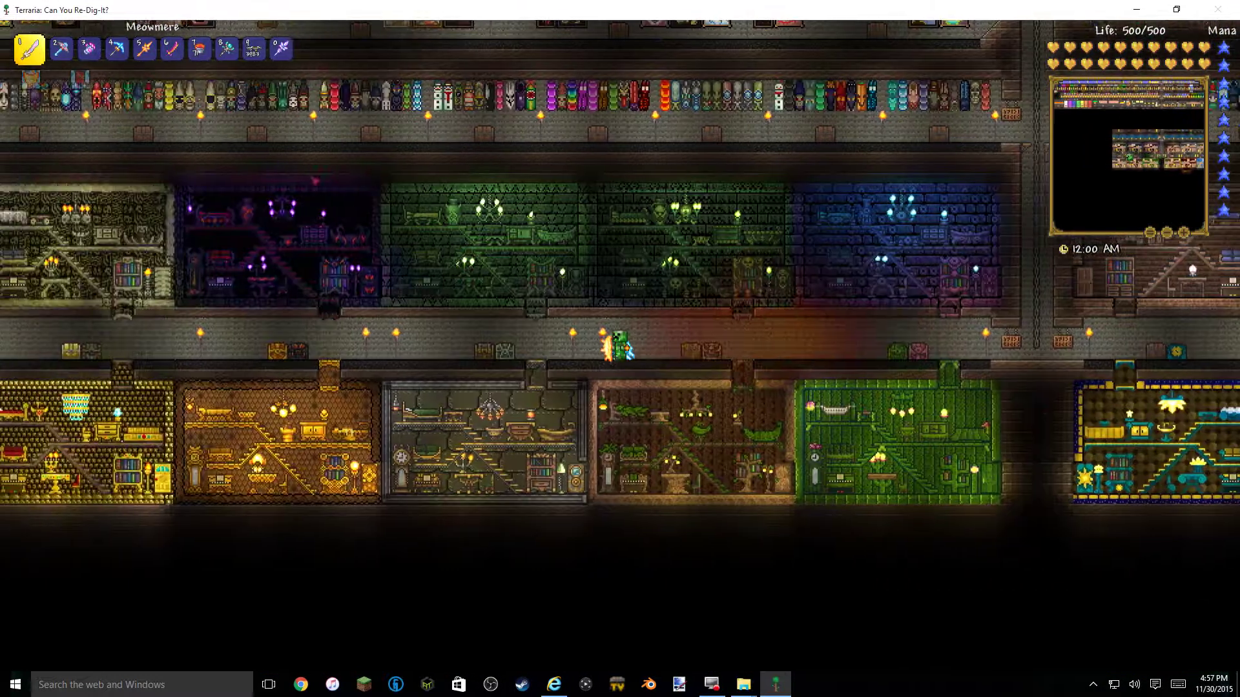
key("a")
key("s")
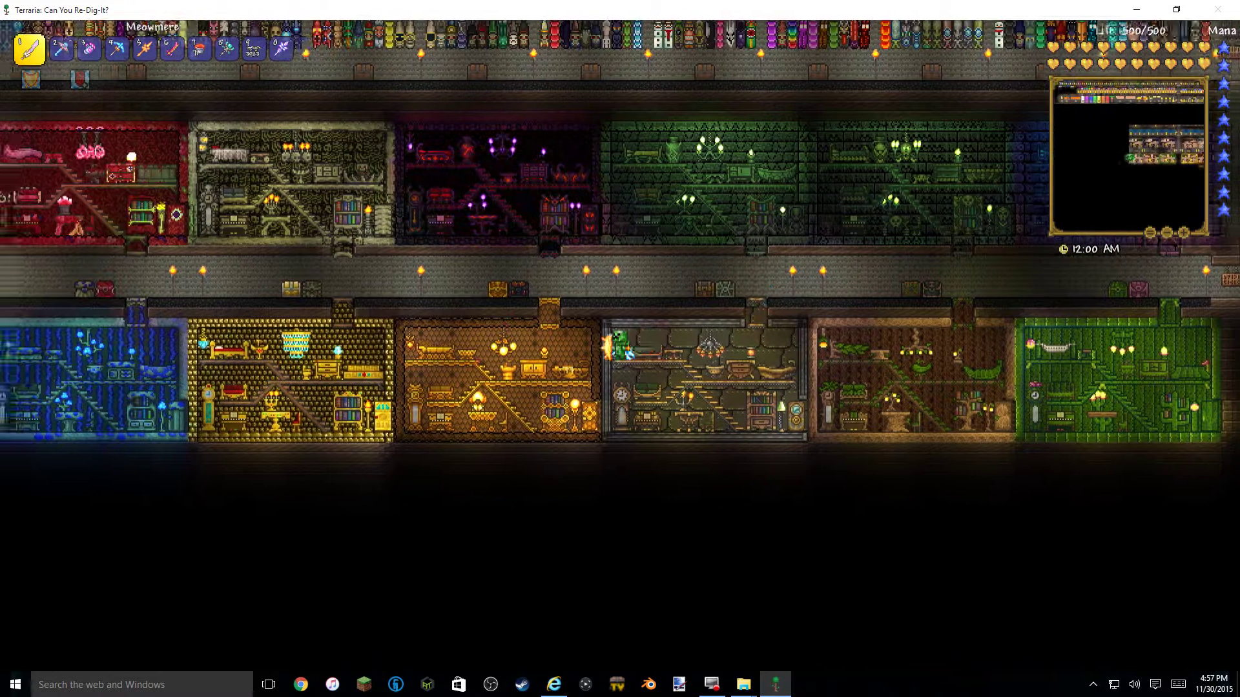
key("space")
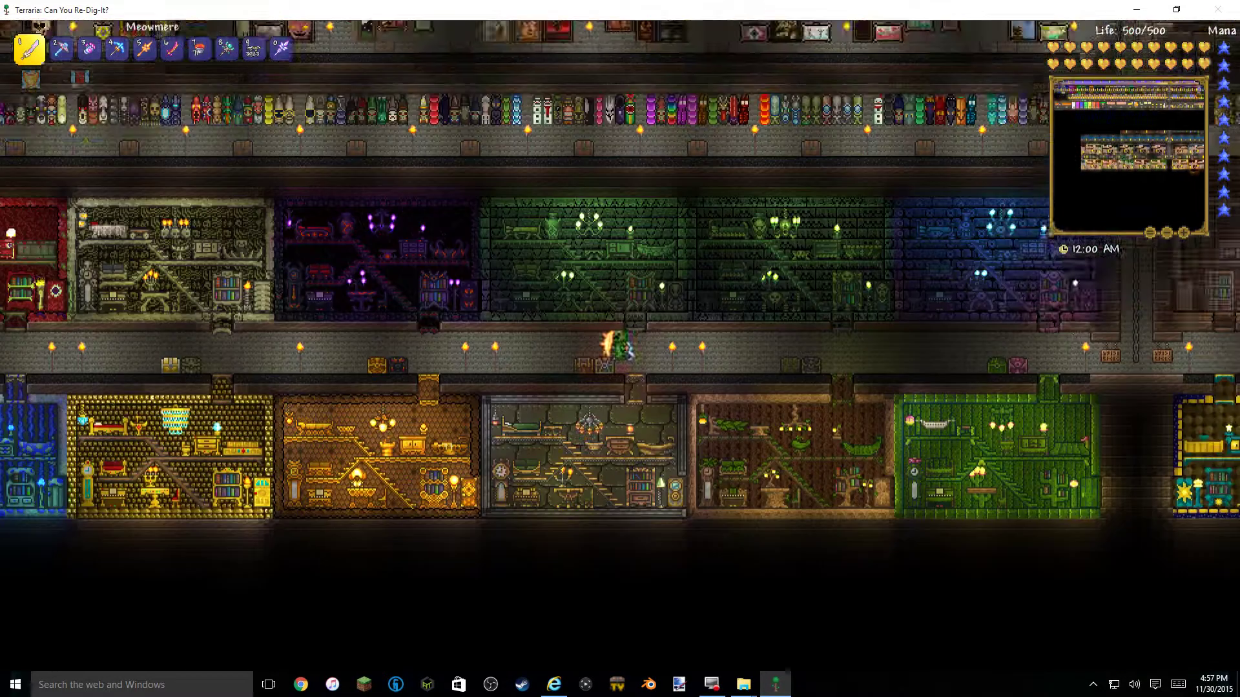
key("a")
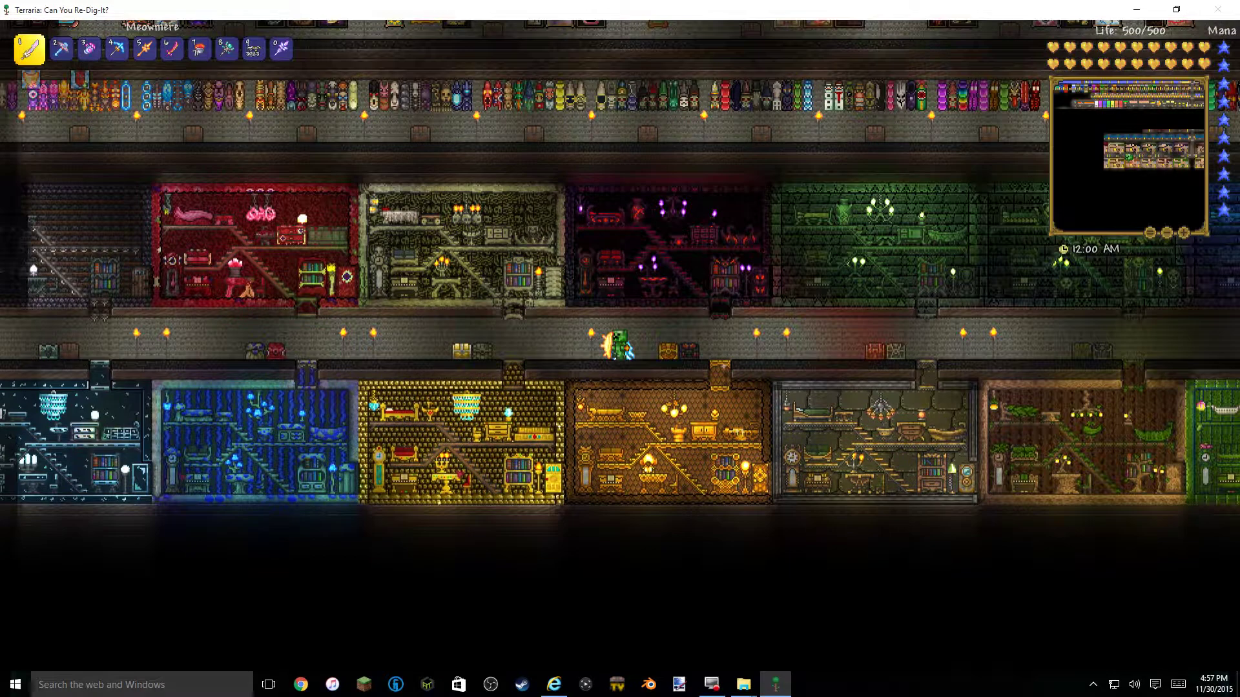
key("a")
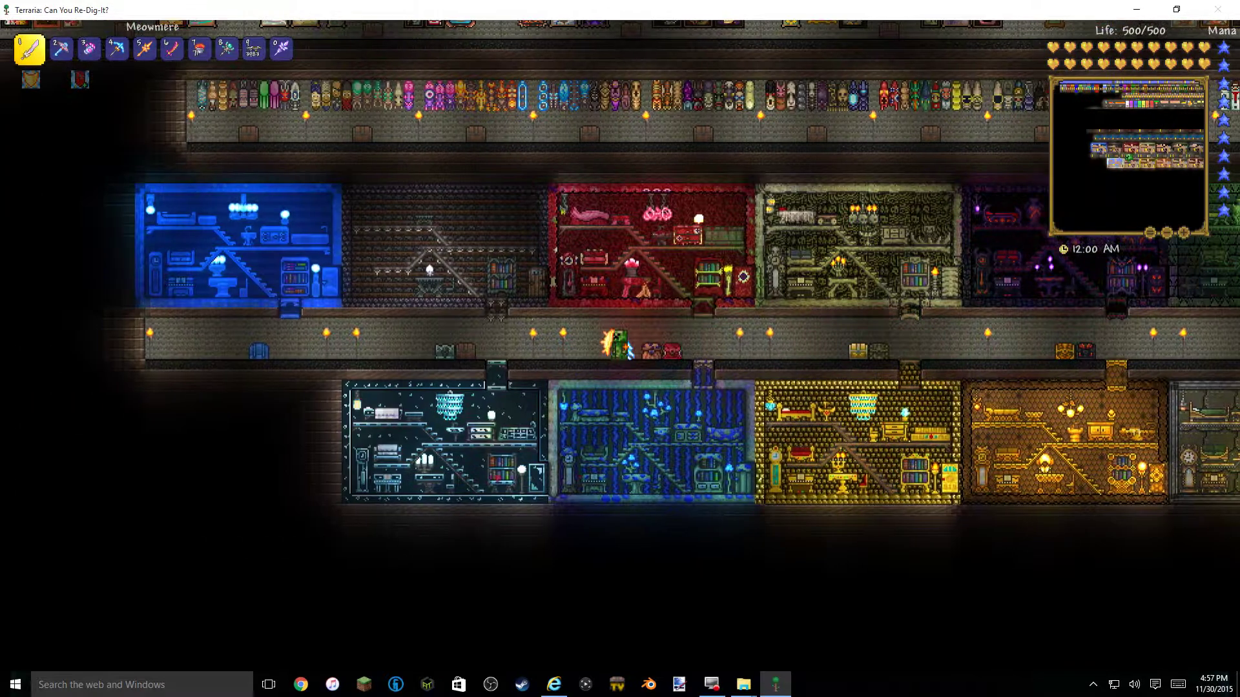